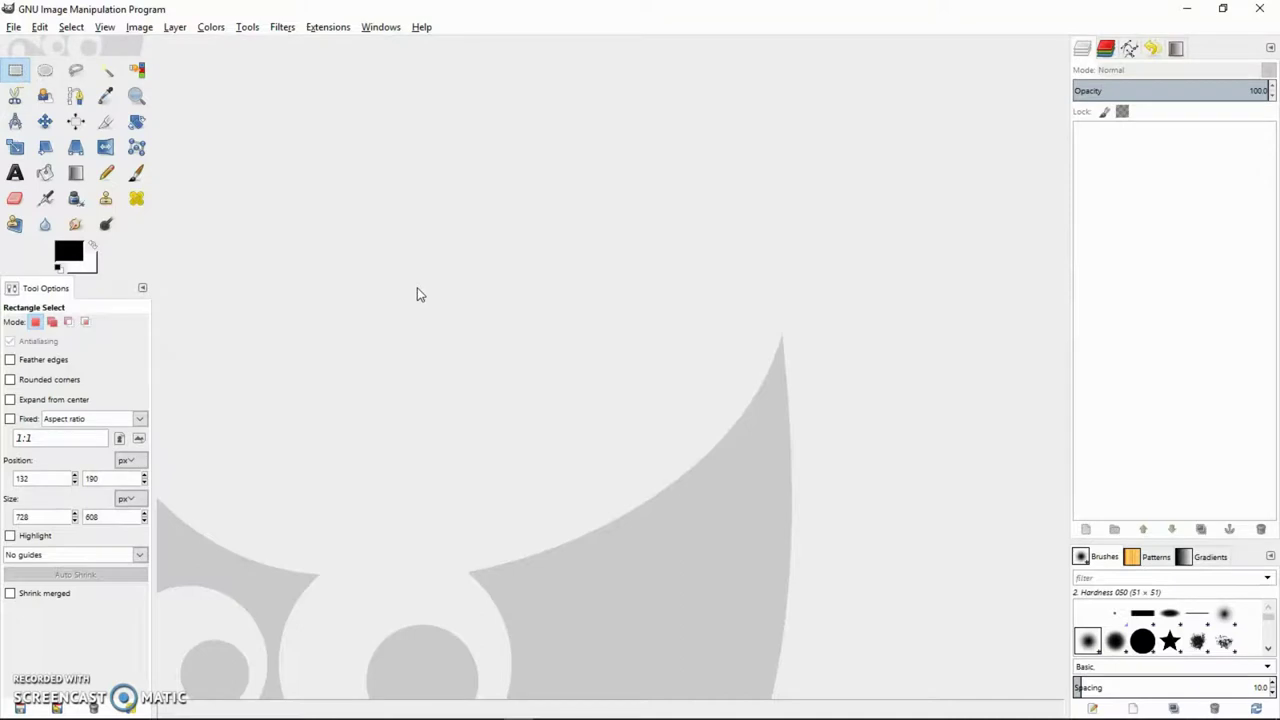
Create a new 1300 × 1300 px image with File > New.
click(14, 30)
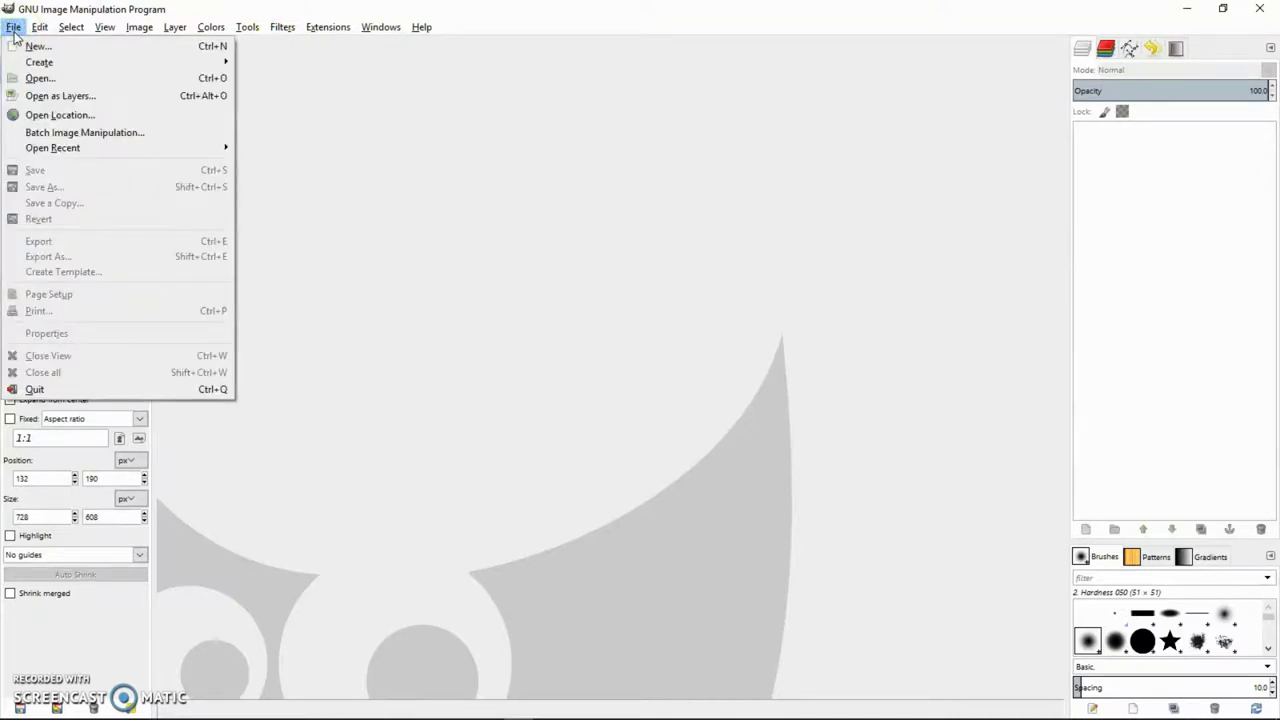
click(57, 47)
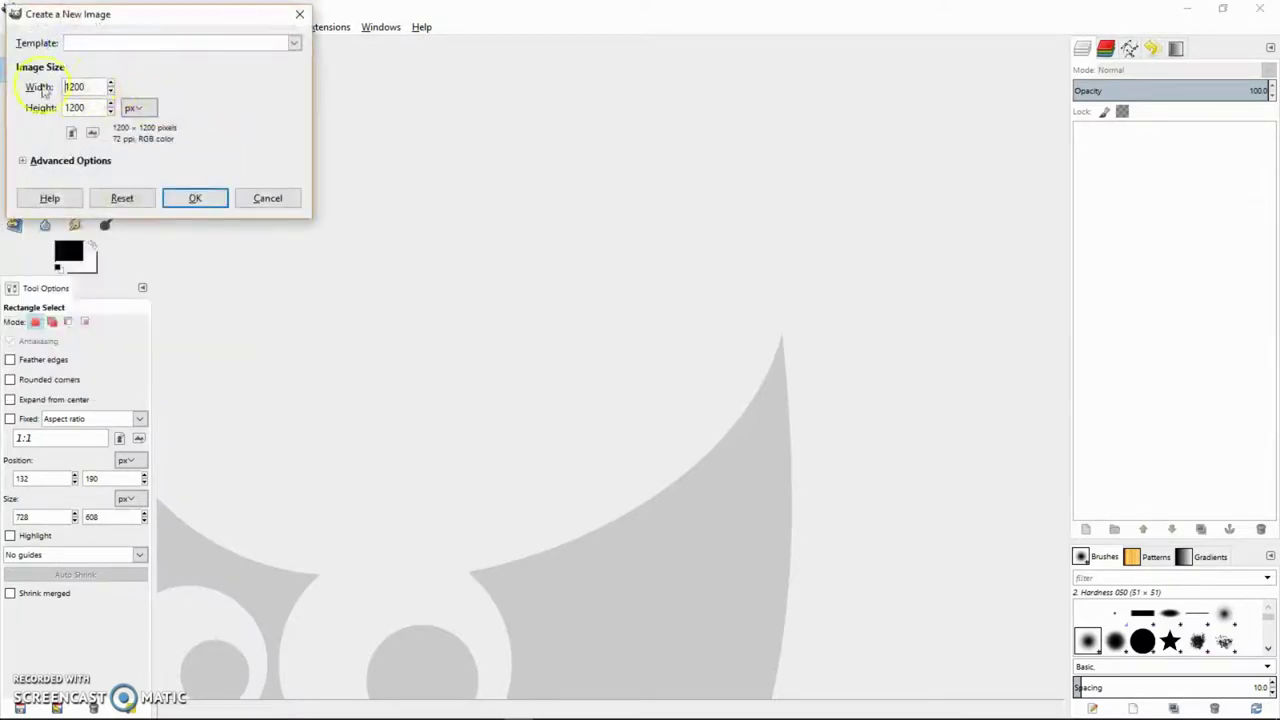
drag(86, 87, 24, 87)
text(1300)
key(Tab)
text(1300)
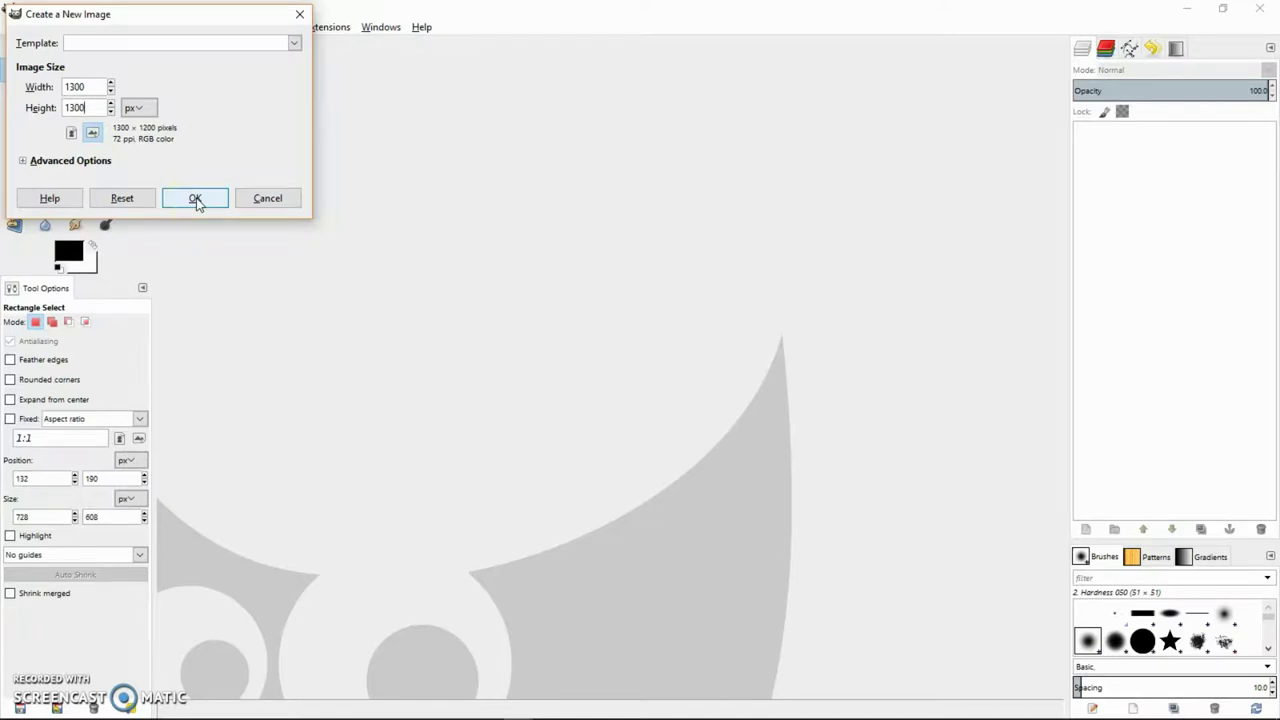
click(195, 198)
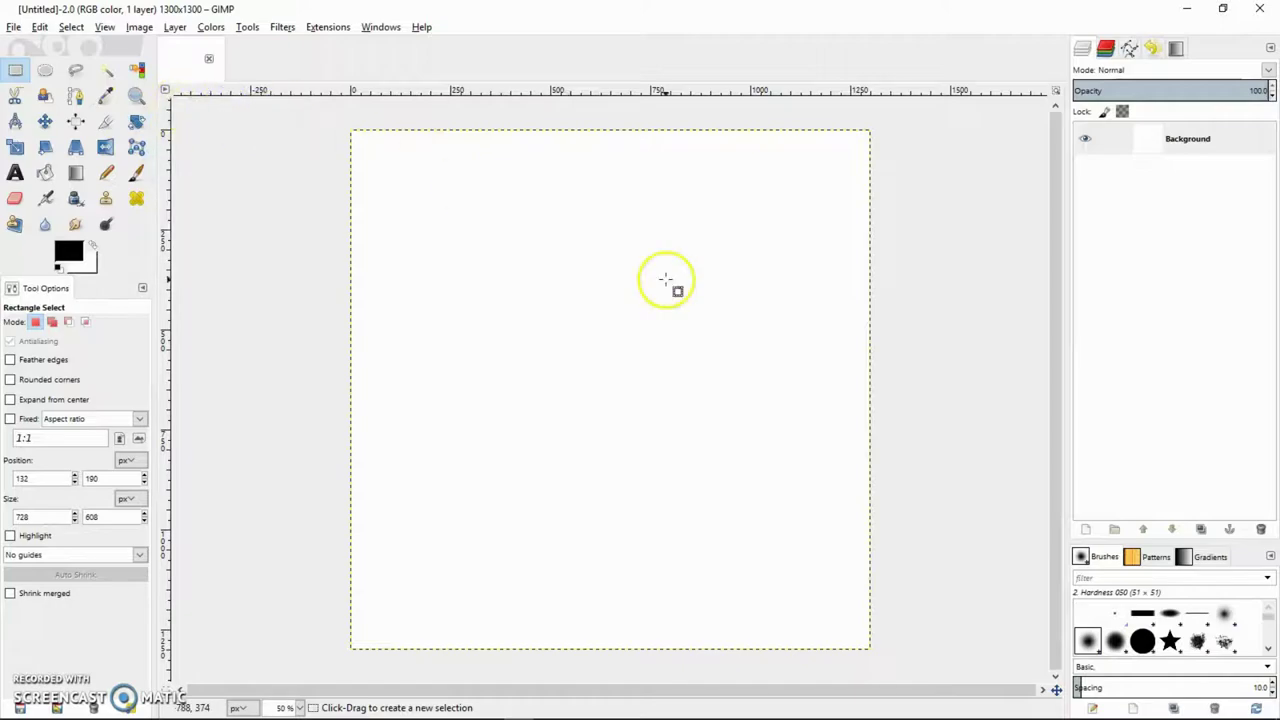
Switch to the Everything search results and open the banner PNG in the image viewer.
key(alt+Tab)
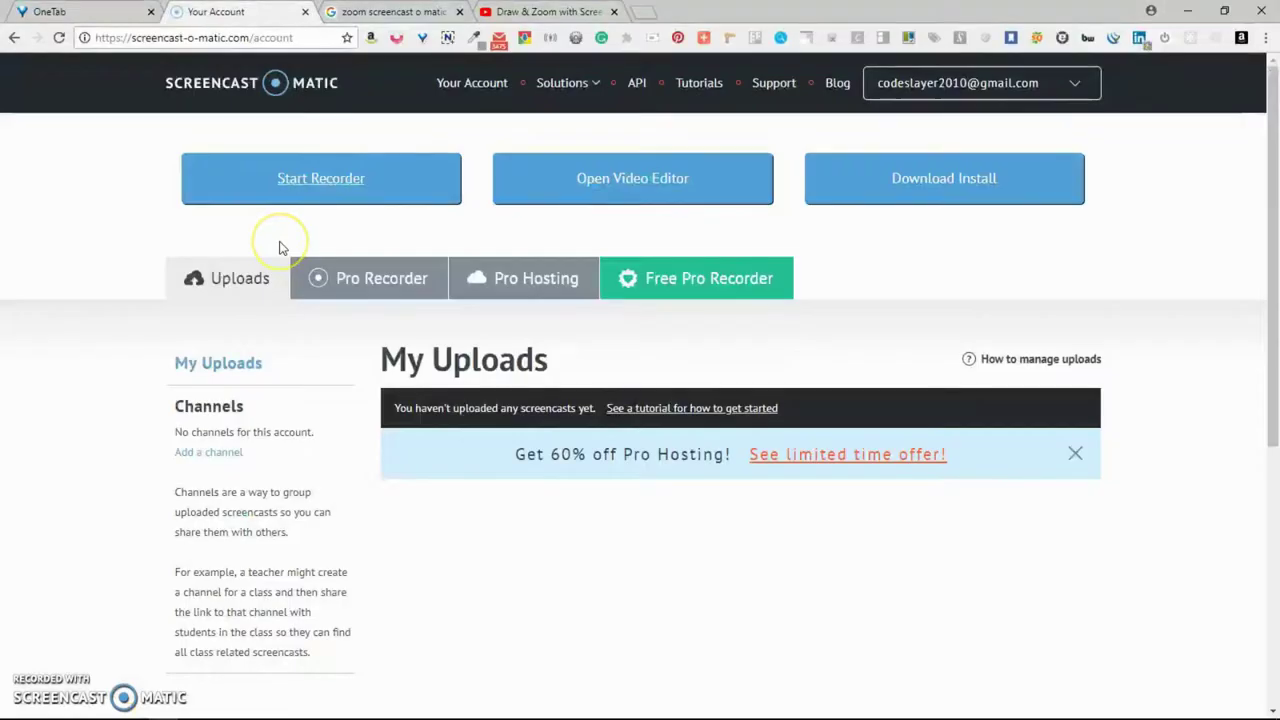
key(alt+Tab)
key(alt+Tab)
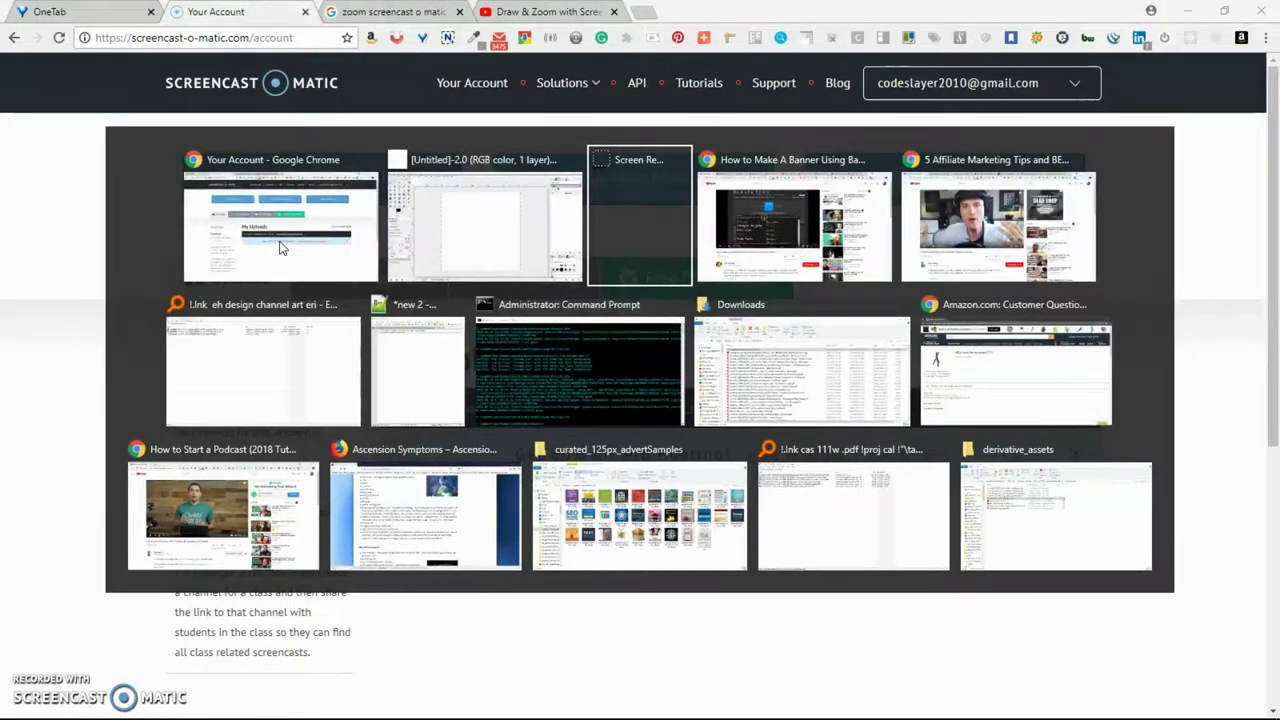
key(alt+Tab)
key(alt+Tab)
key(alt+Tab)
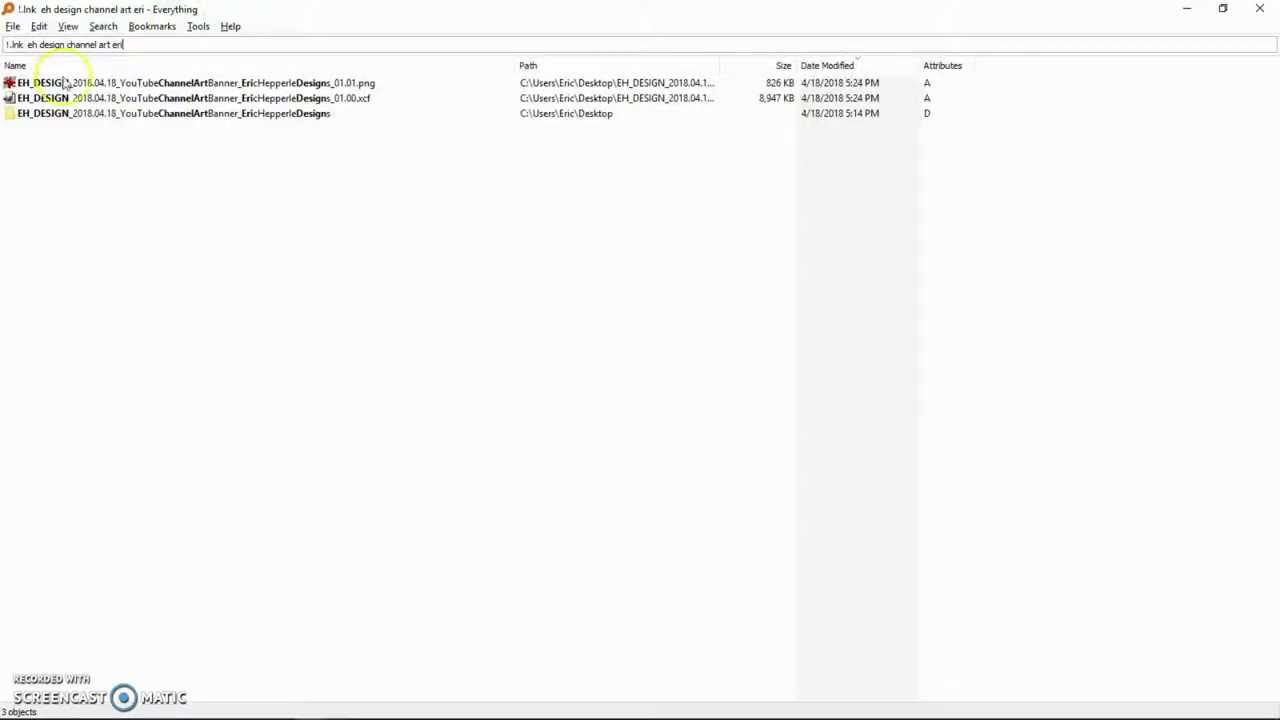
click(200, 89)
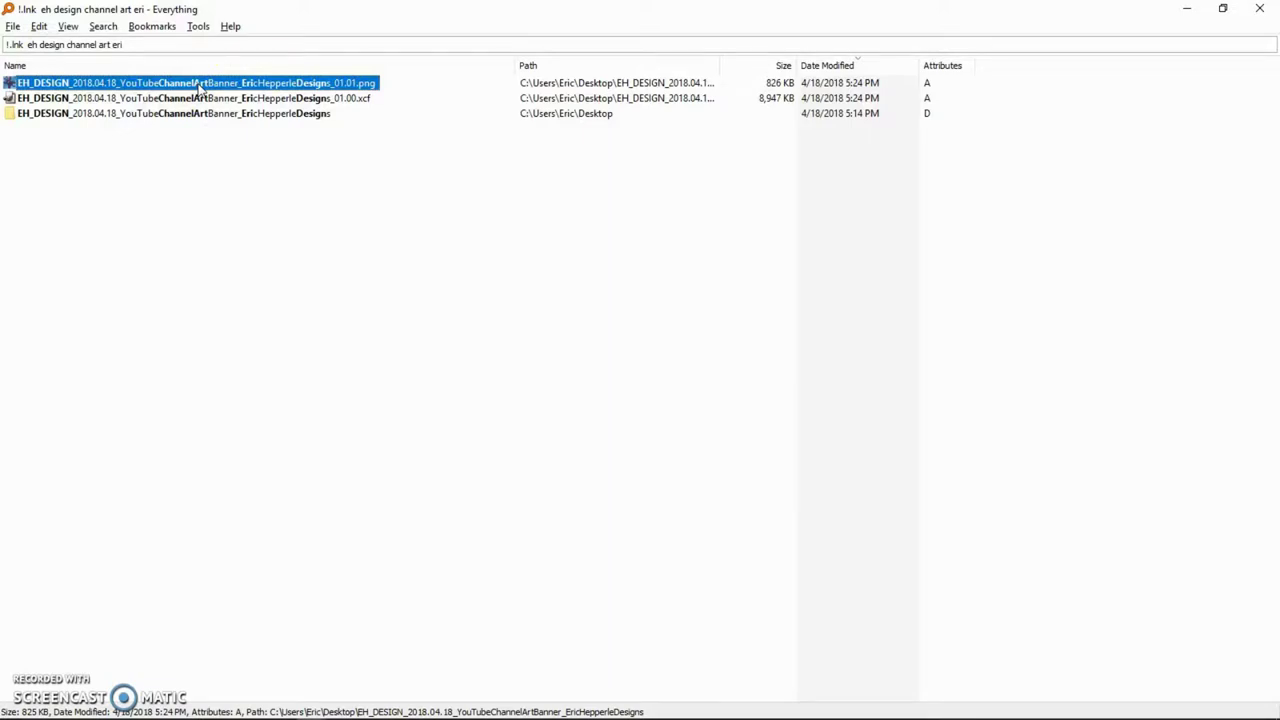
drag(200, 88, 218, 110)
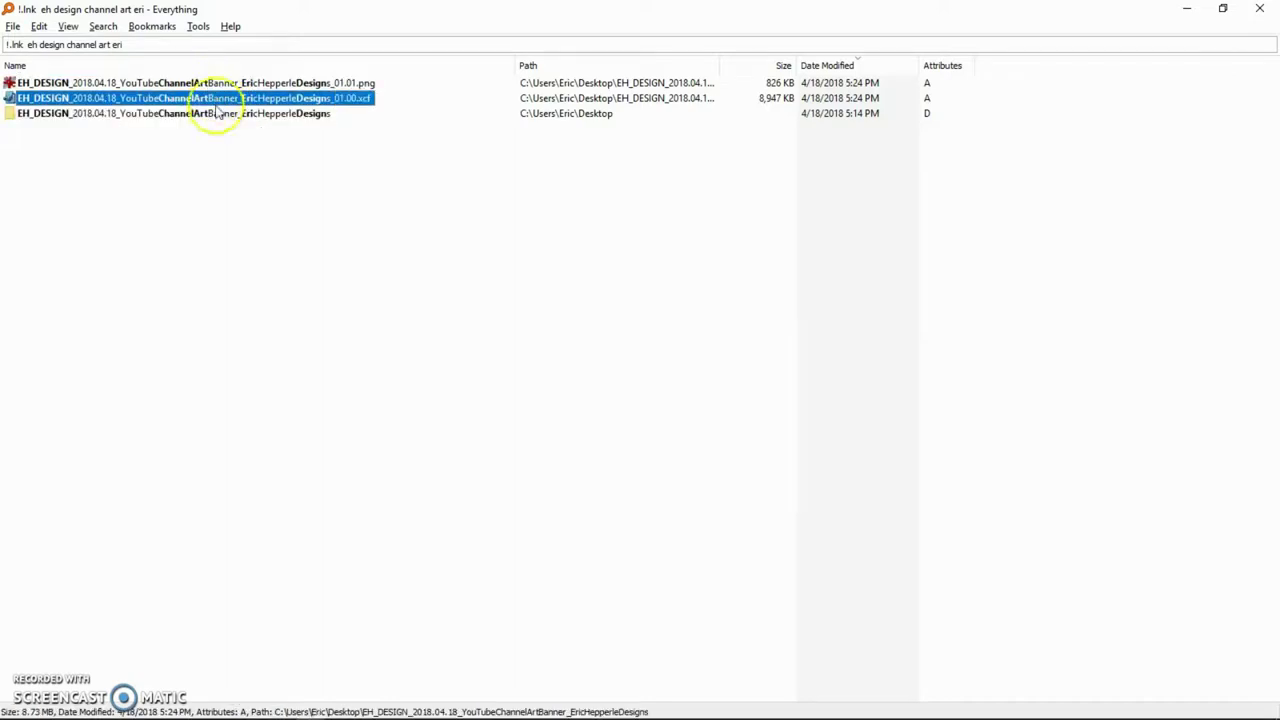
double_click(136, 82)
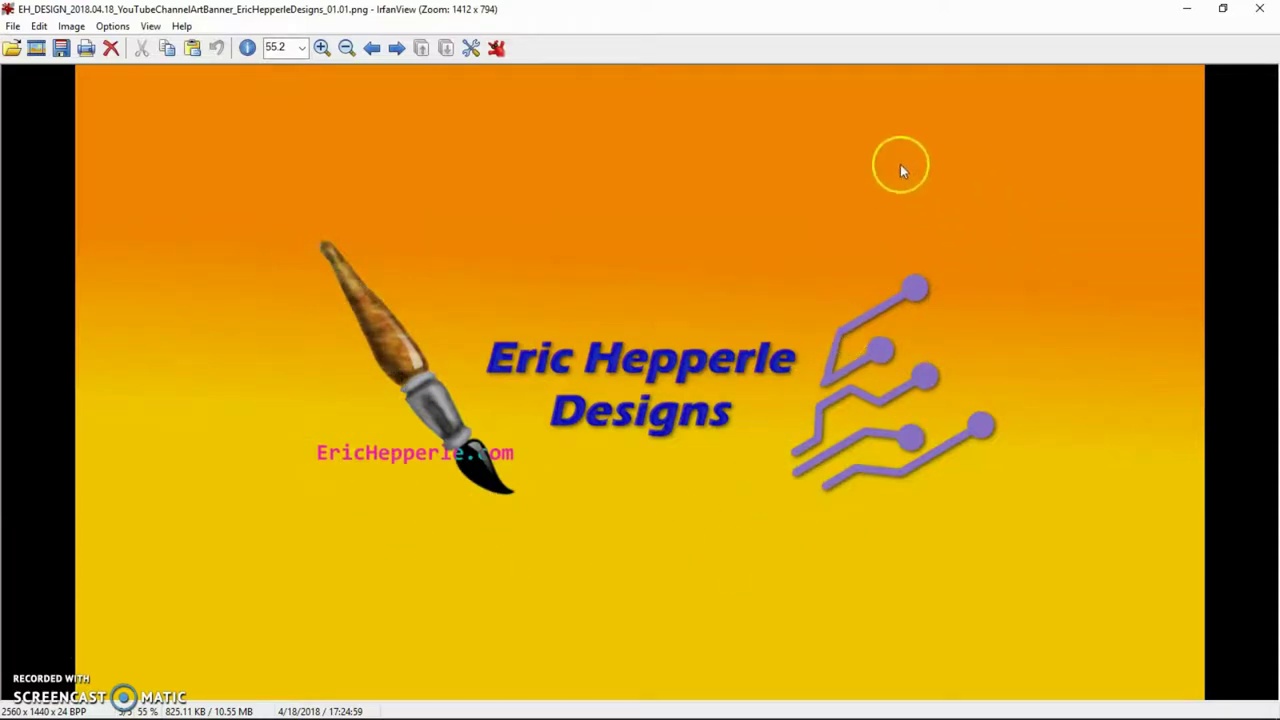
Close the viewer, select the banner's XCF result, and bring GIMP forward.
click(1259, 8)
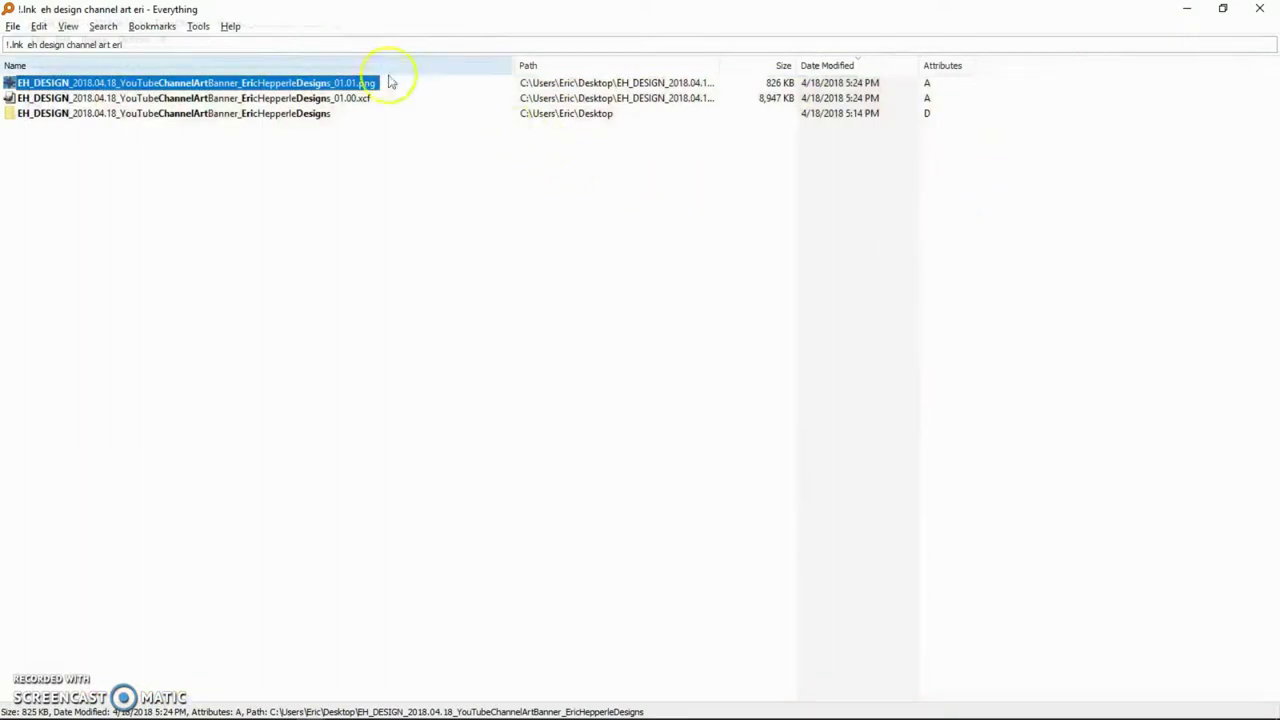
click(272, 100)
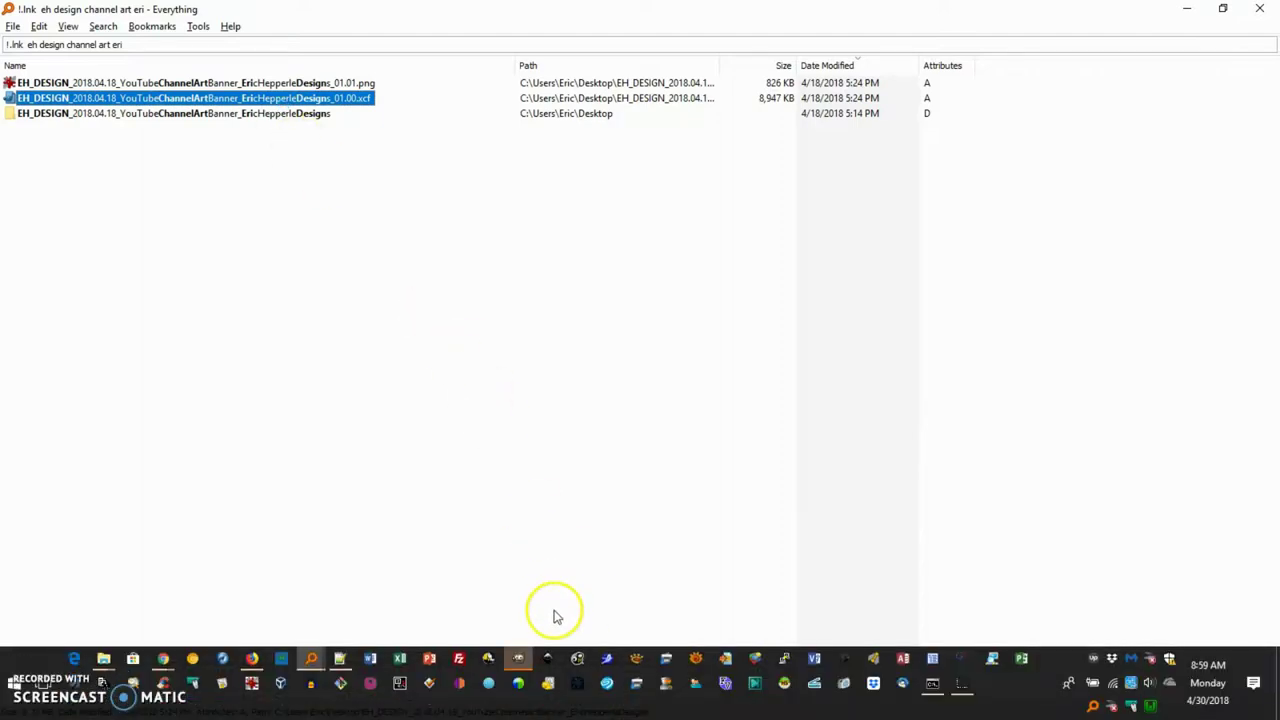
click(518, 657)
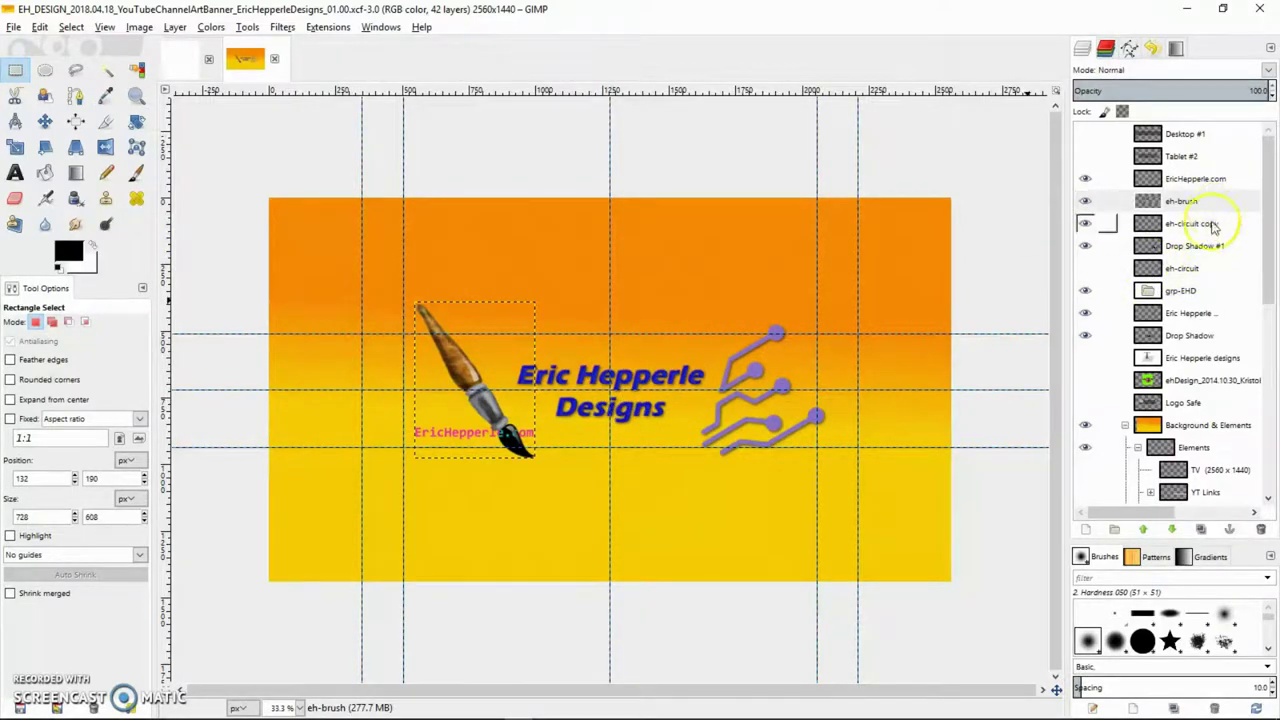
Turn the title text into a new editable text layer in Eras Bold ITC 103.
click(1226, 362)
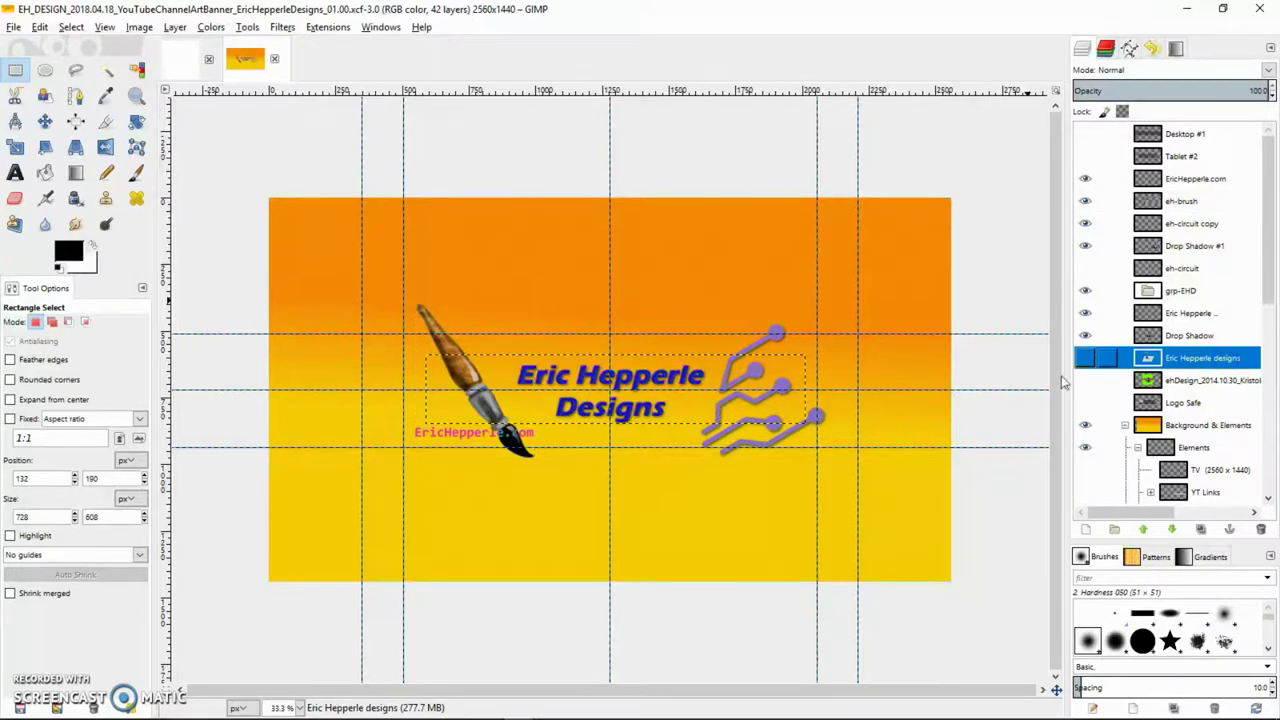
click(15, 172)
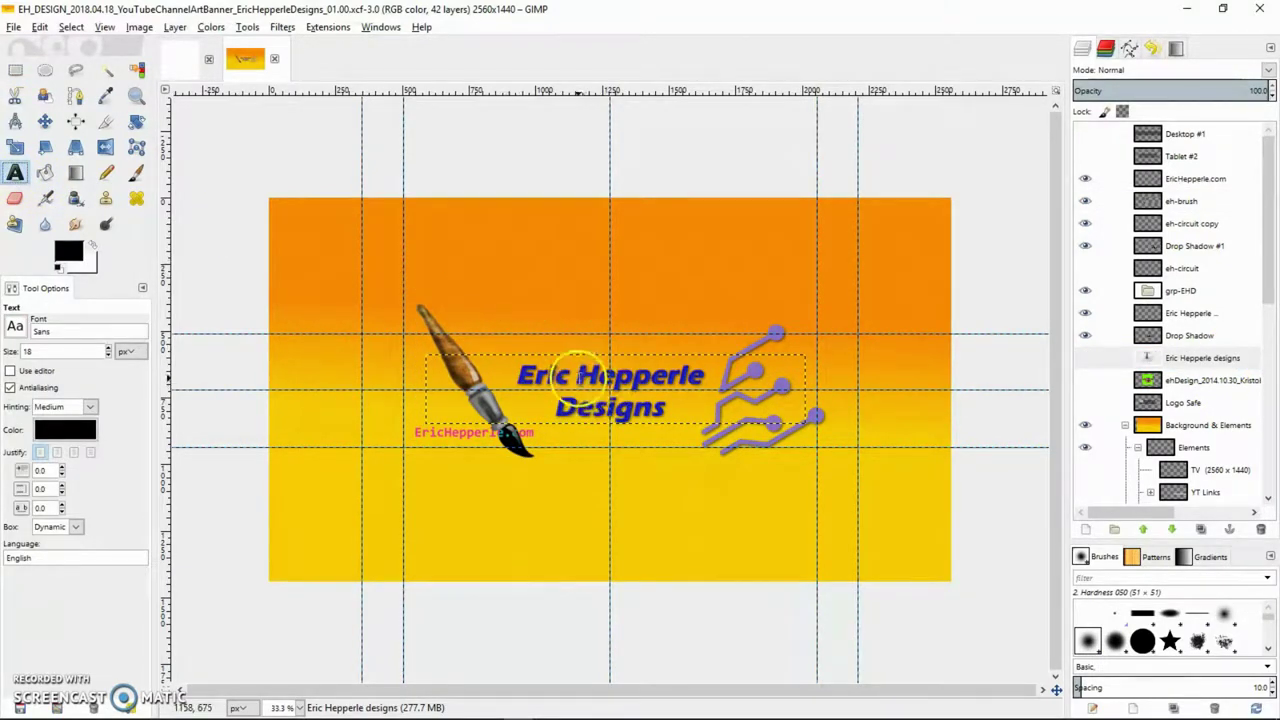
click(578, 378)
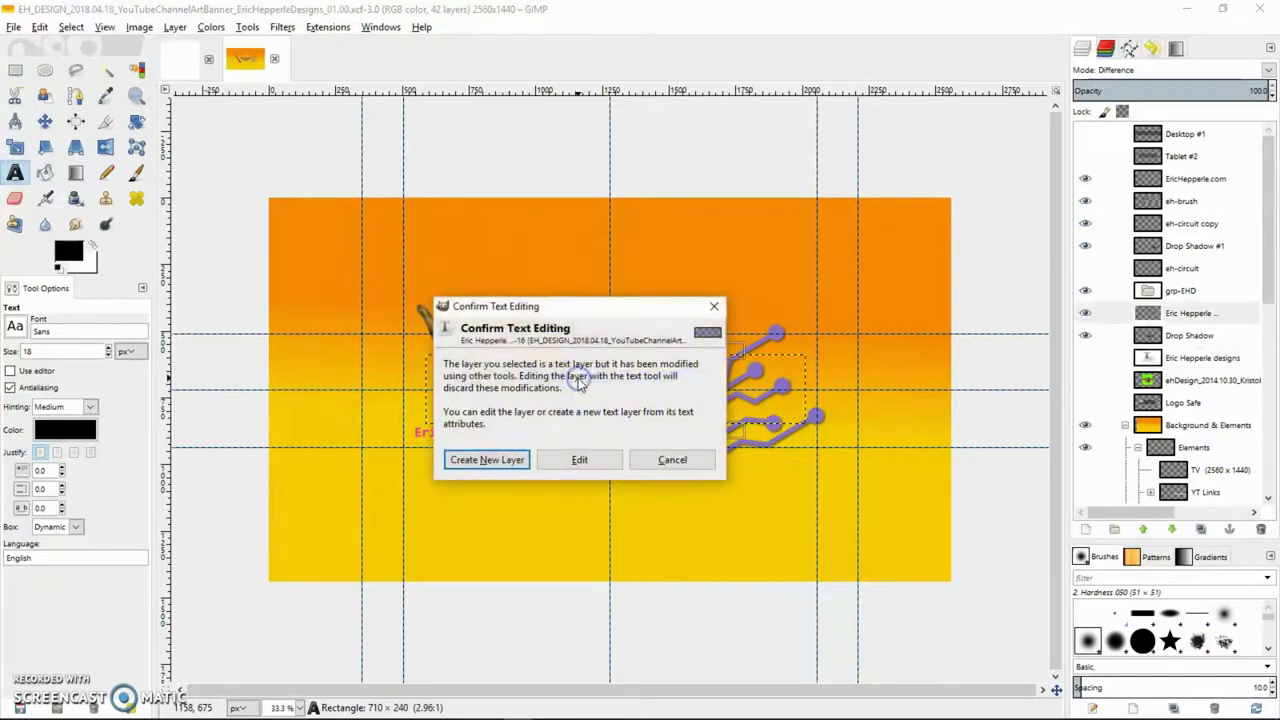
click(487, 460)
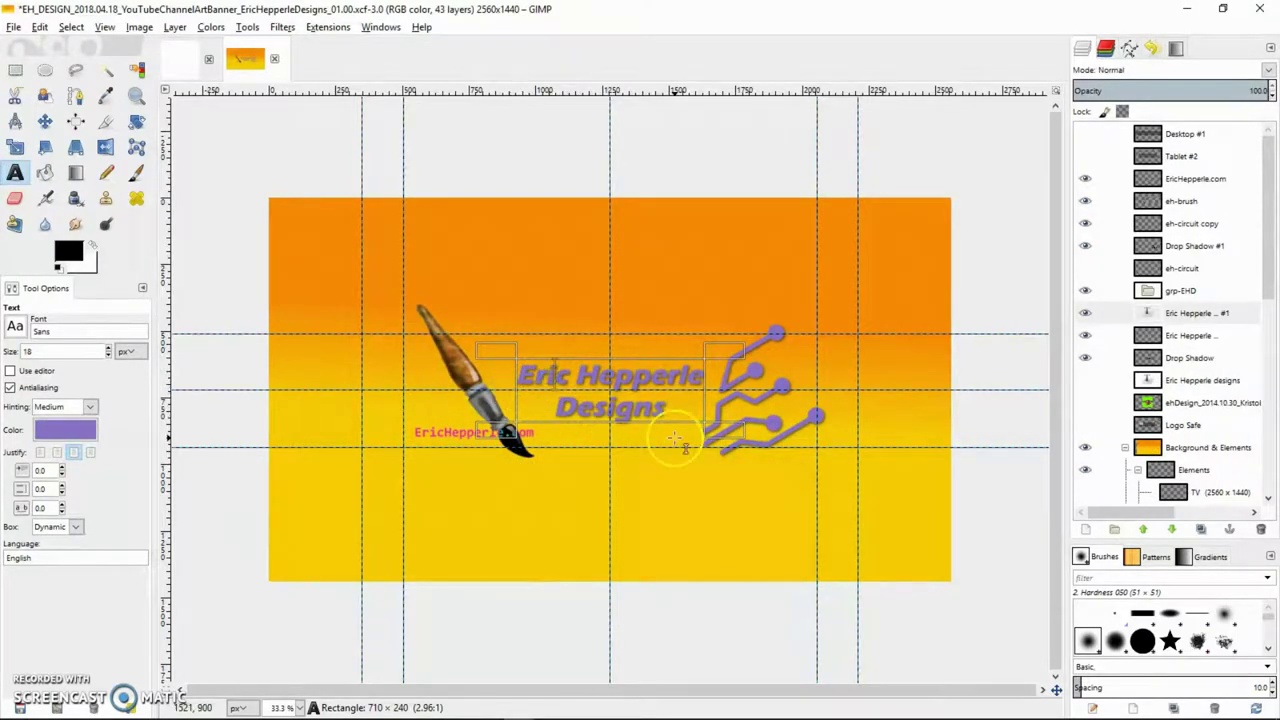
drag(533, 375, 686, 427)
click(593, 386)
click(595, 378)
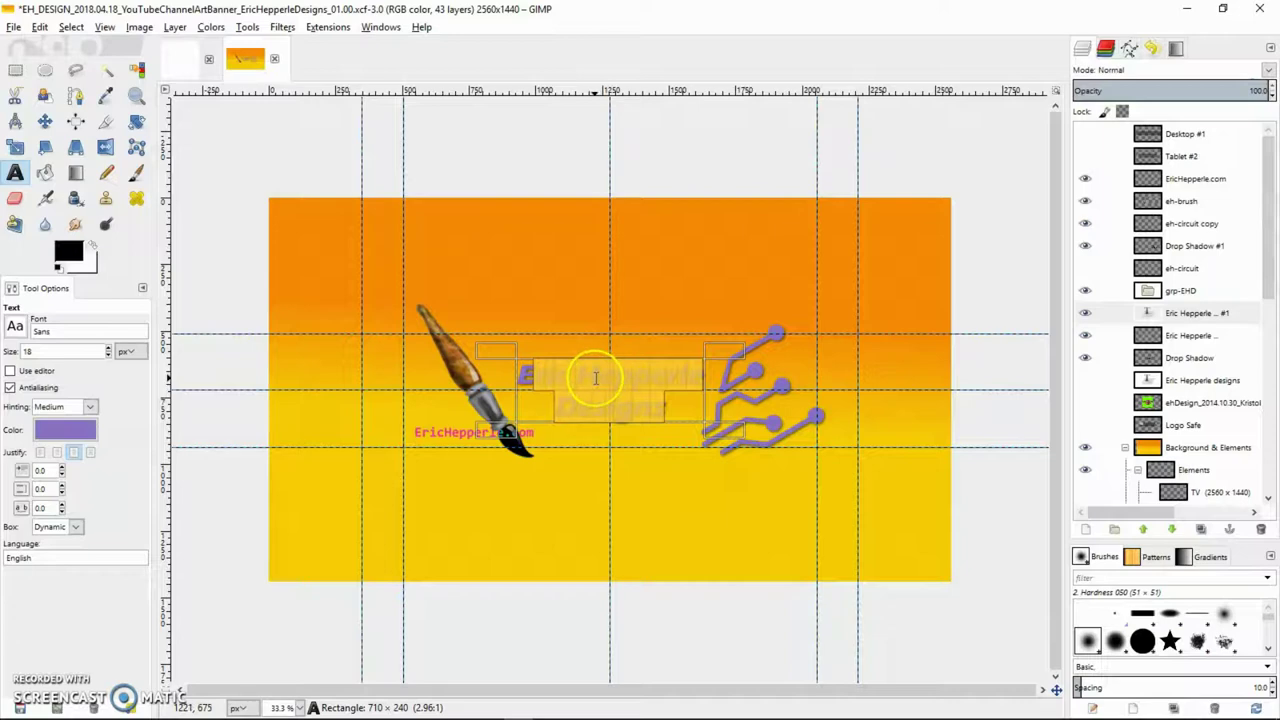
click(564, 378)
right_click(564, 378)
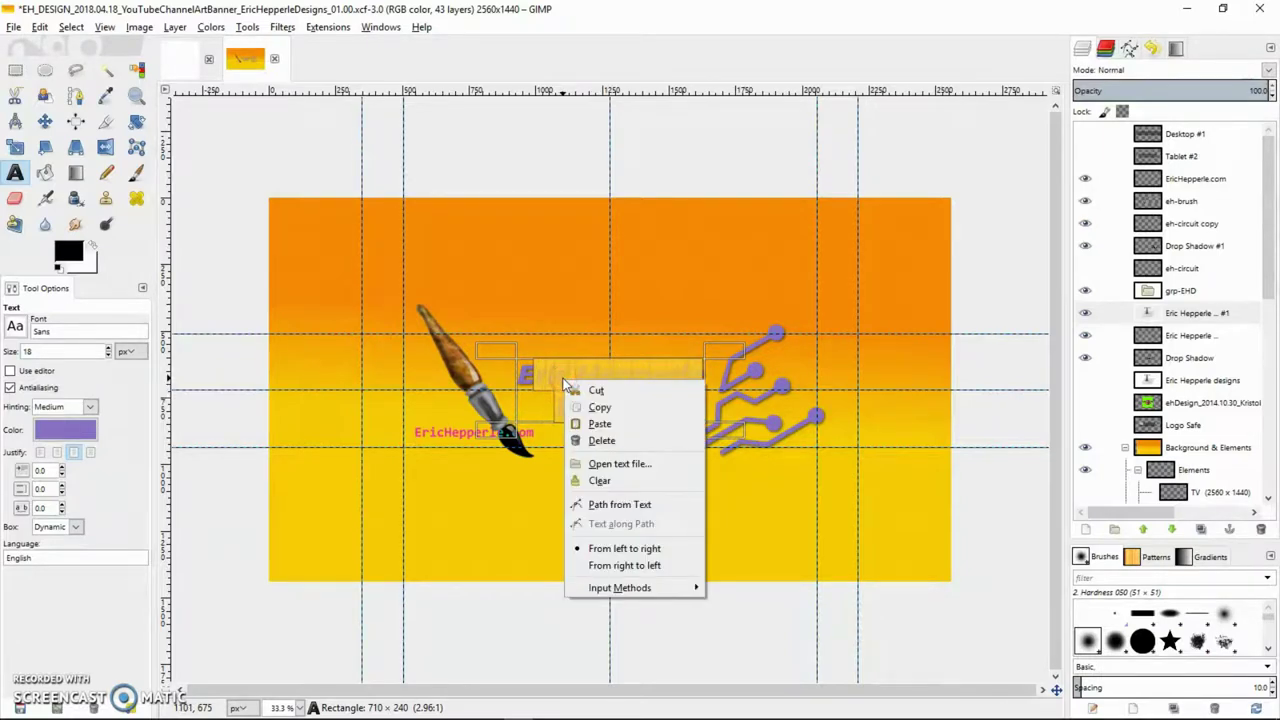
click(892, 286)
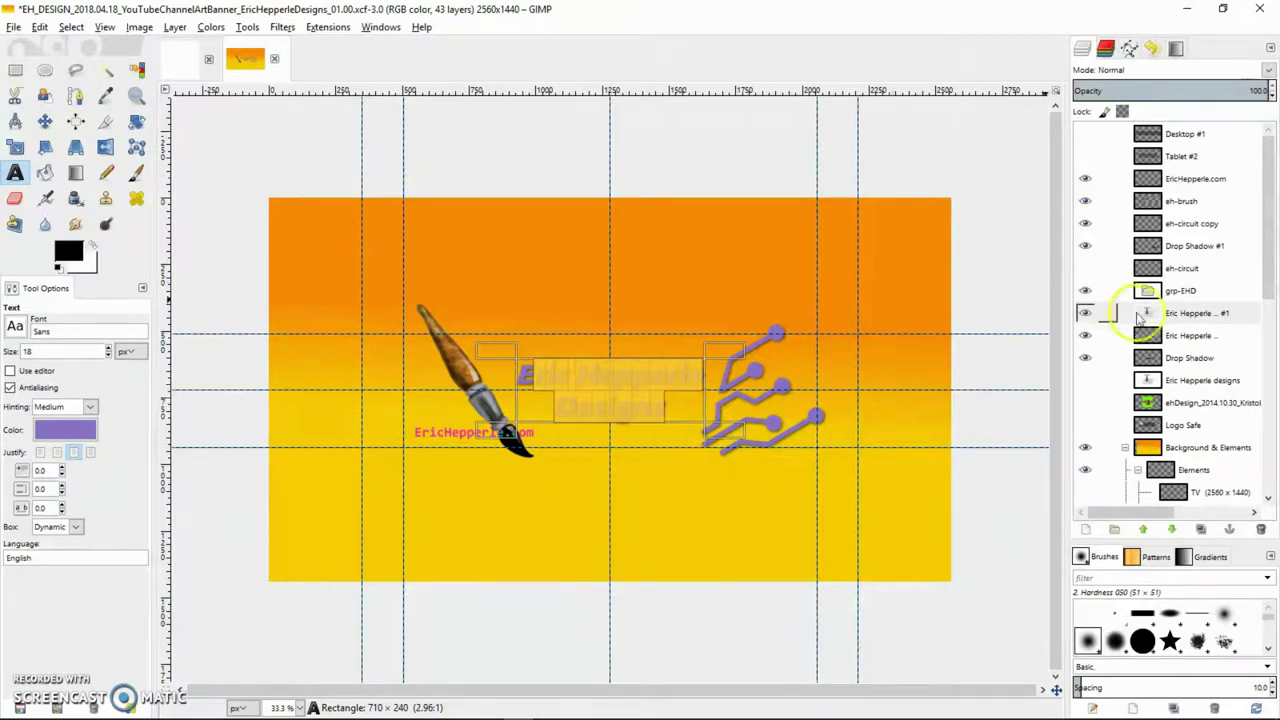
Duplicate the new title text layer, bringing the file to 44 layers.
click(1198, 313)
right_click(1198, 313)
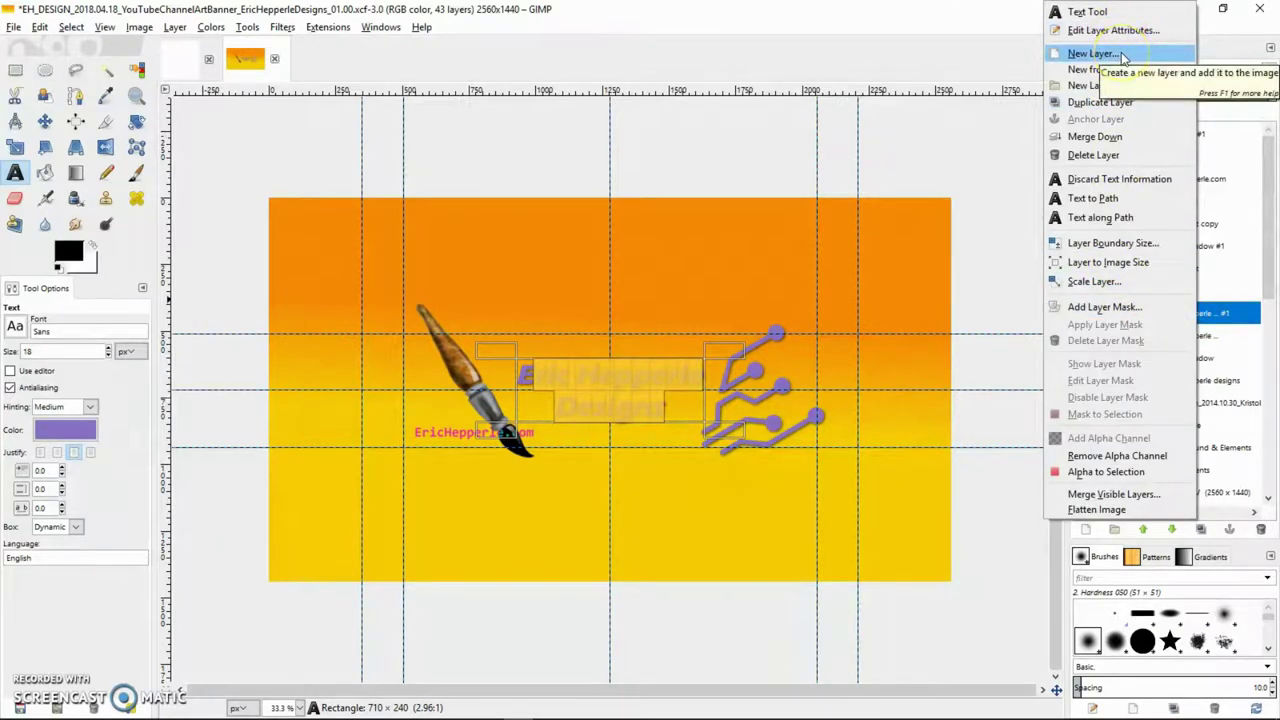
click(1201, 529)
click(1201, 529)
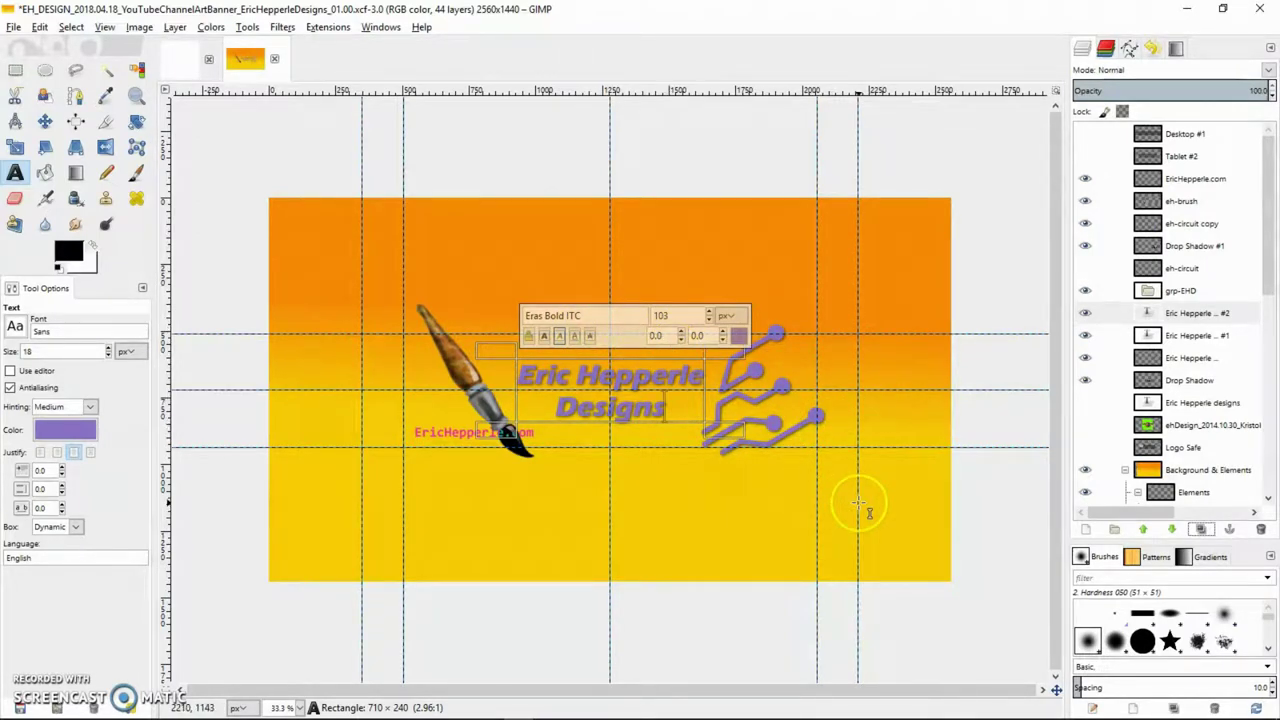
key(alt+Tab)
key(alt+Tab)
key(alt+Tab)
key(alt+Tab)
key(alt+Tab)
key(alt+Tab)
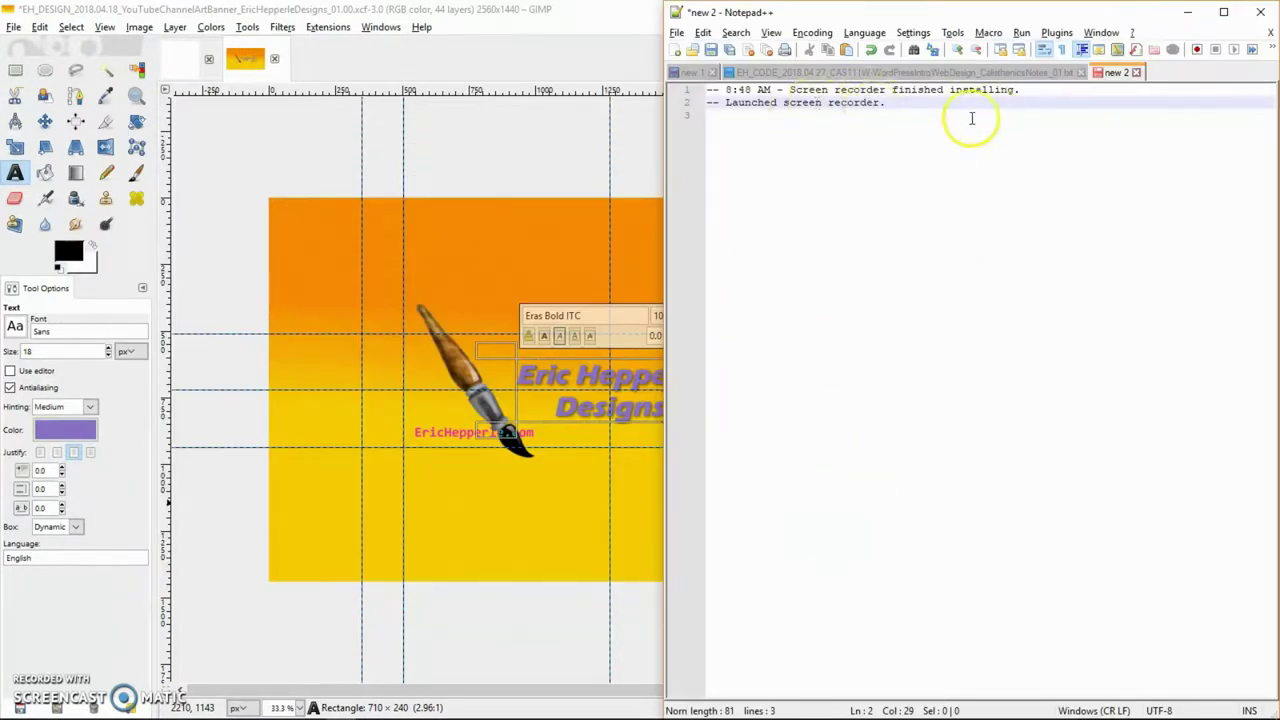
In a new Notepad++ note, record the font 'ERAS BOLD ITC' and size '103'.
click(676, 51)
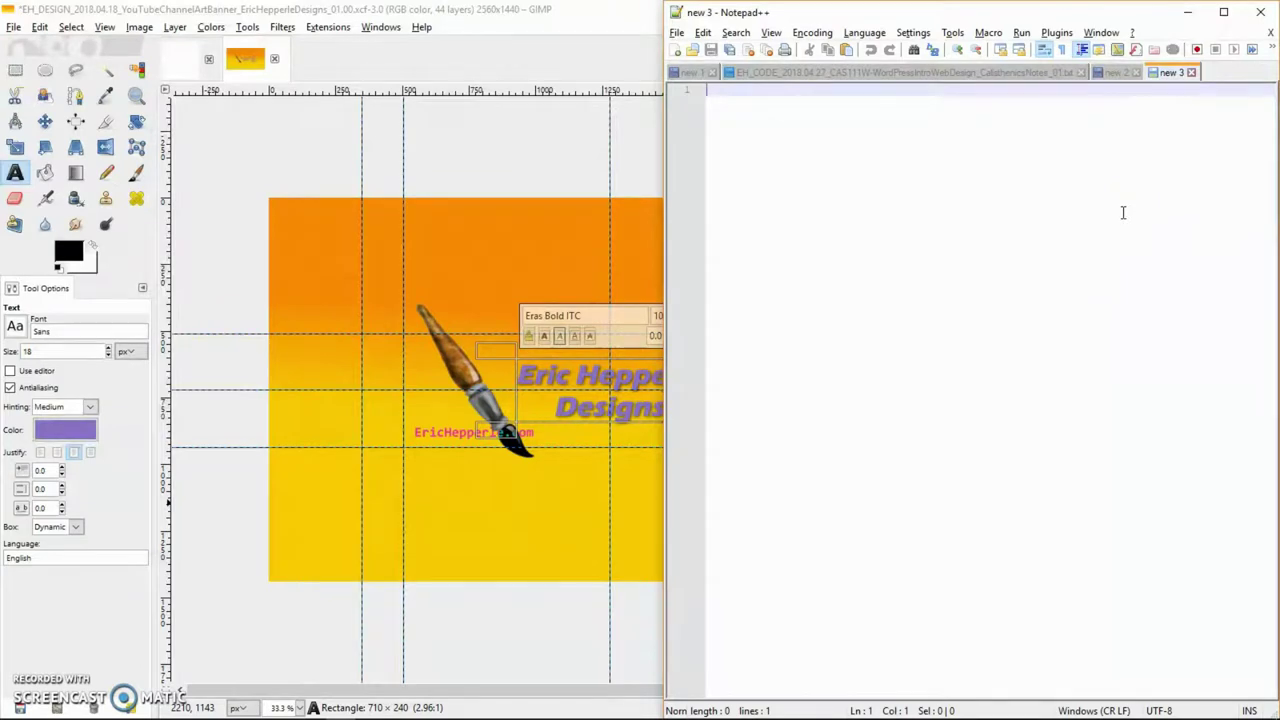
text(I)
key(Caps_Lock)
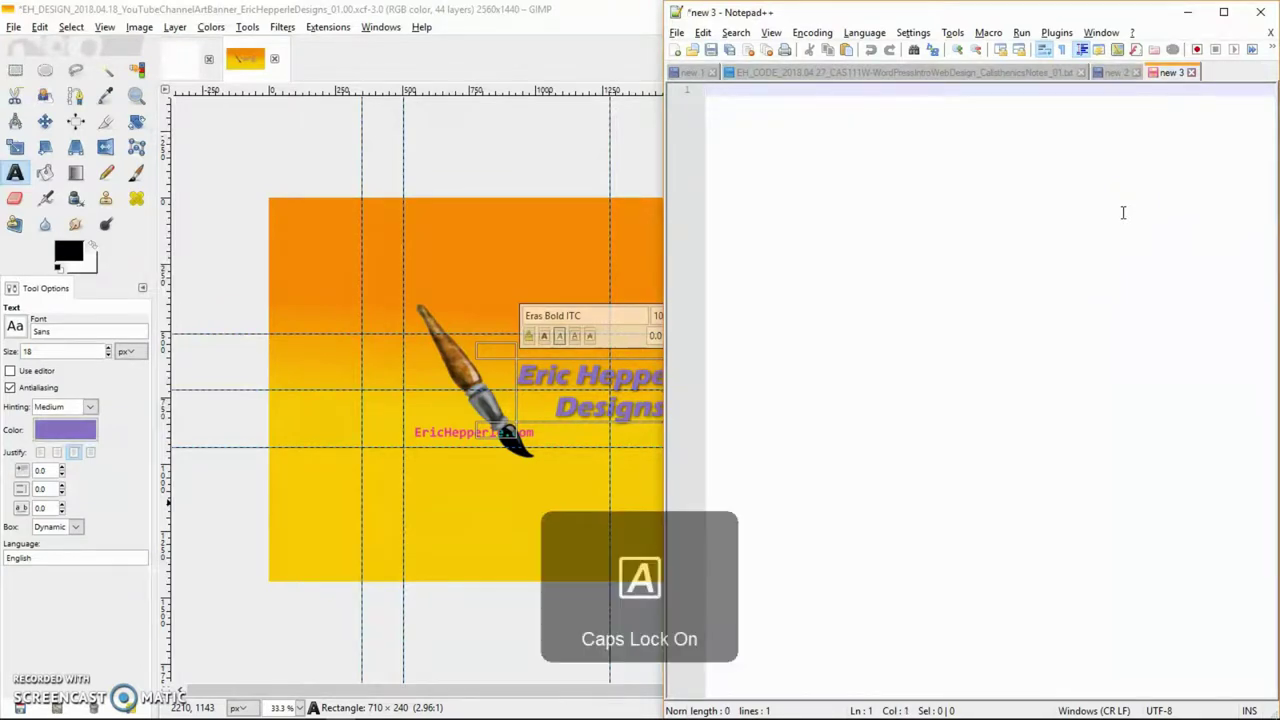
text(RAS)
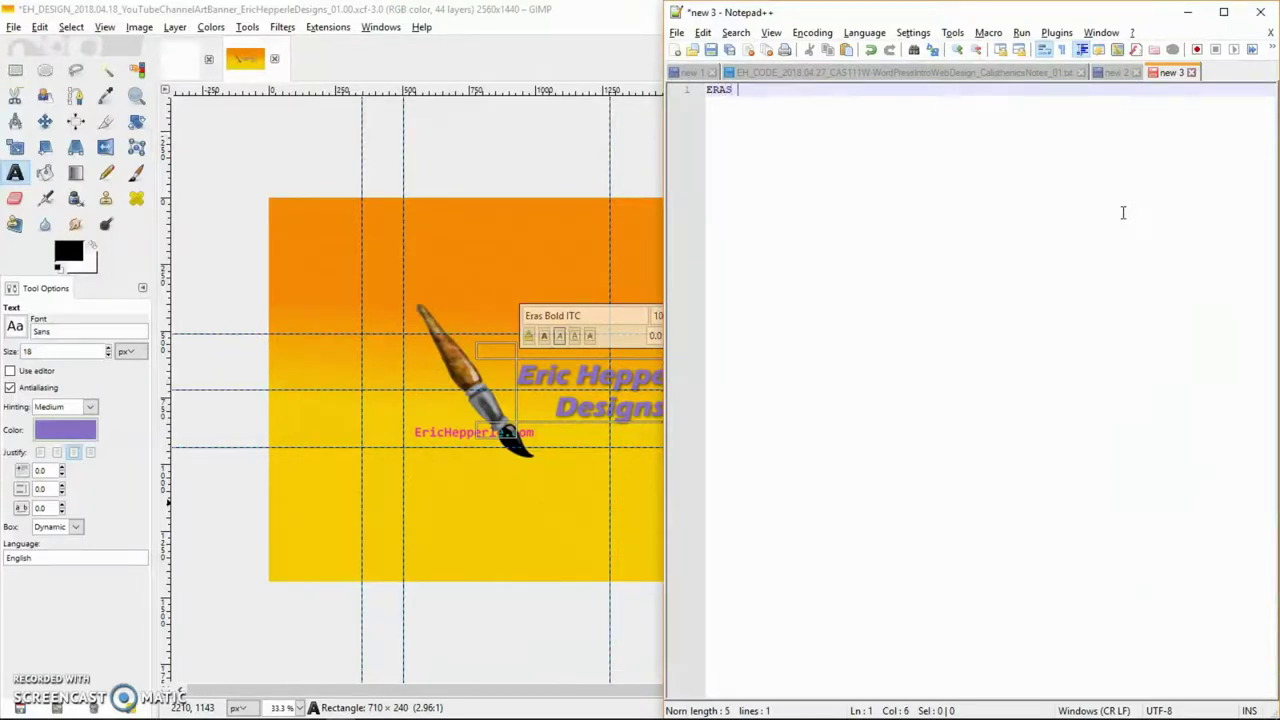
text( BOLD )
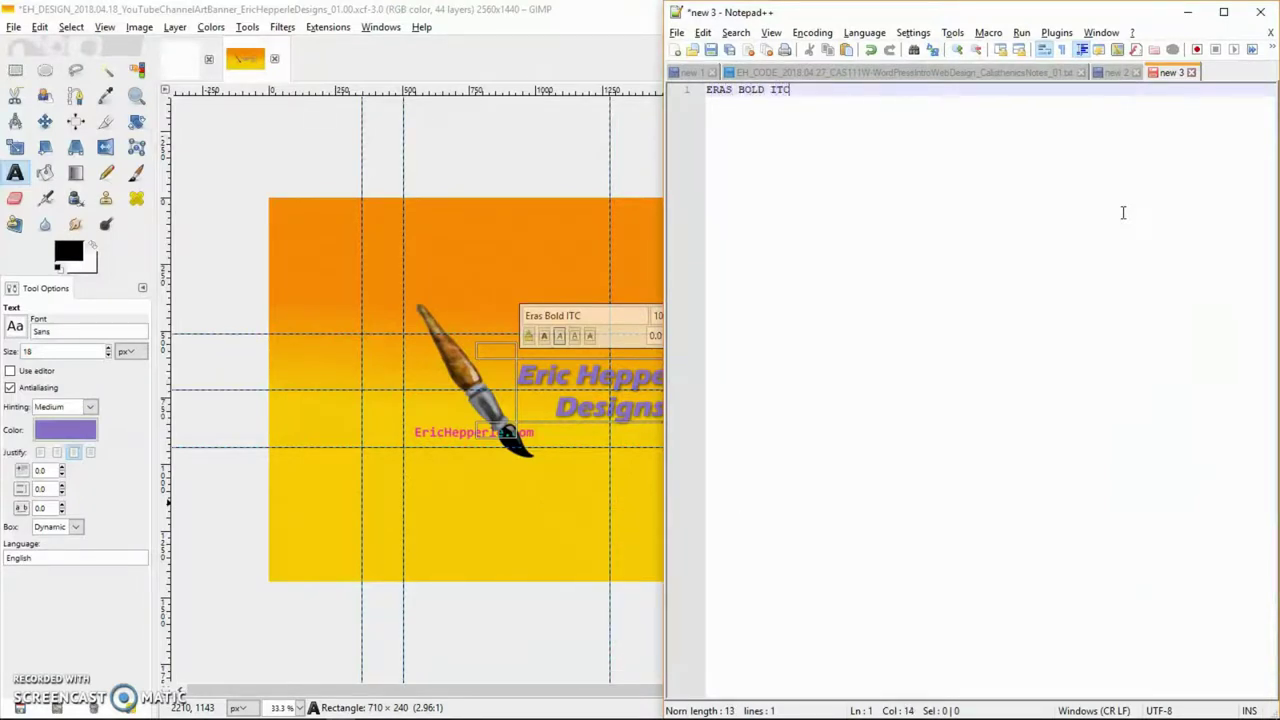
text(ITC)
key(Return)
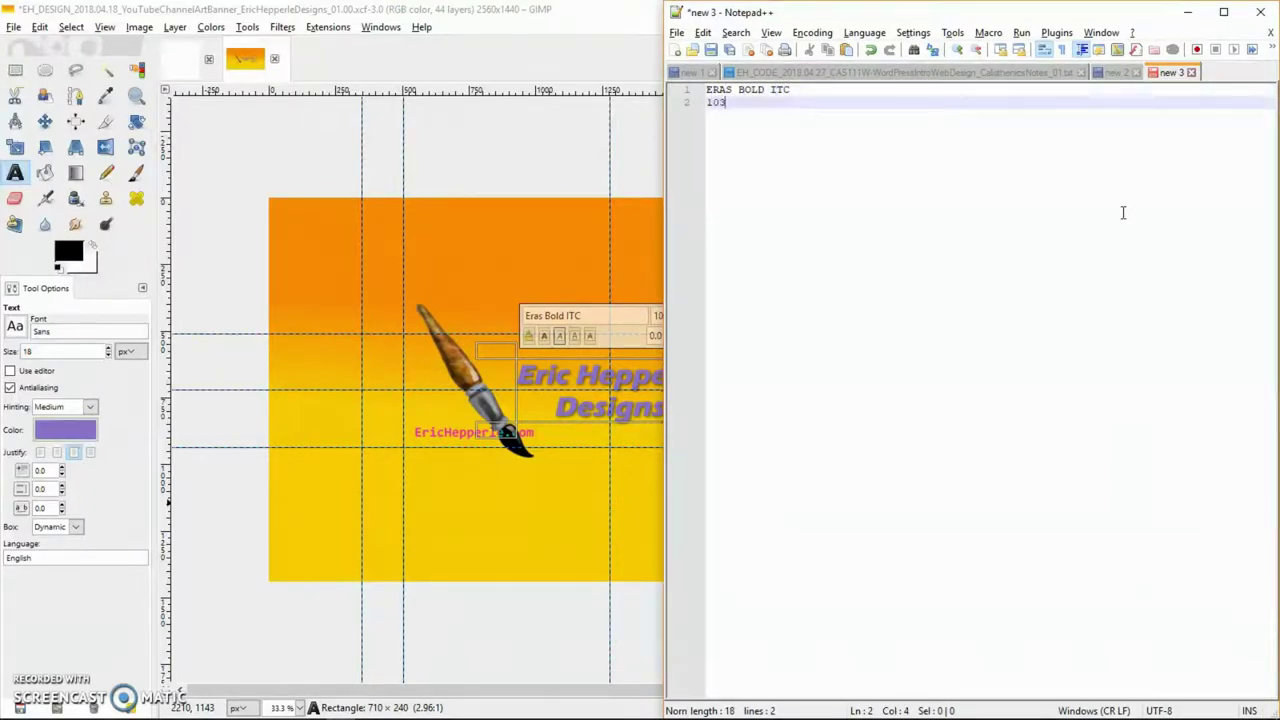
text(103)
click(580, 18)
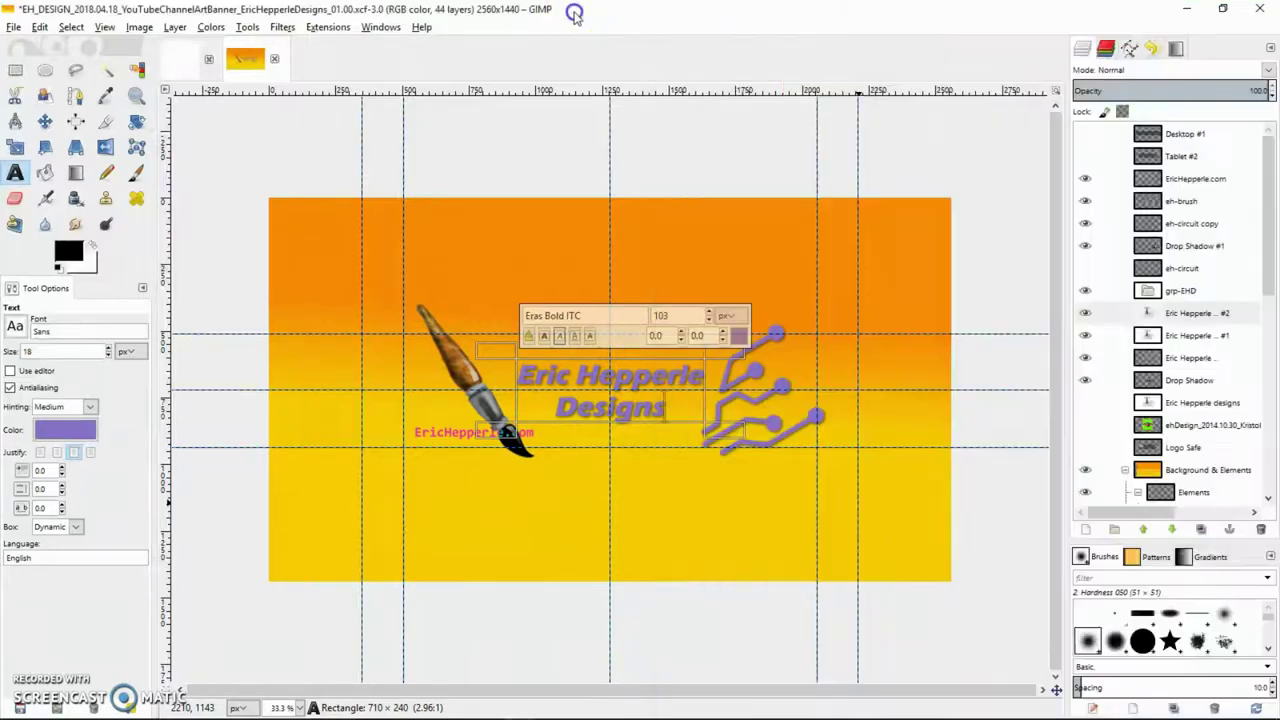
Read the title's text colour #8a71c5 for the notes, then cancel, keeping the purple.
click(737, 335)
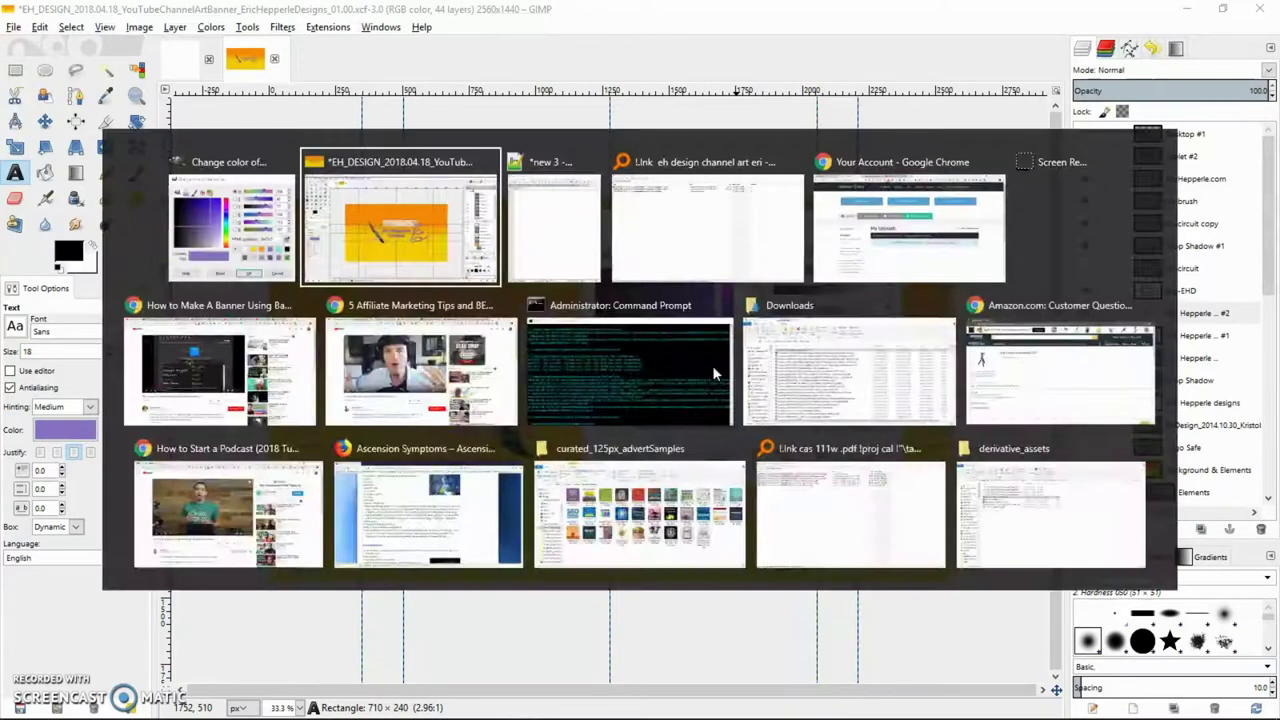
key(alt+Tab)
key(alt+Tab)
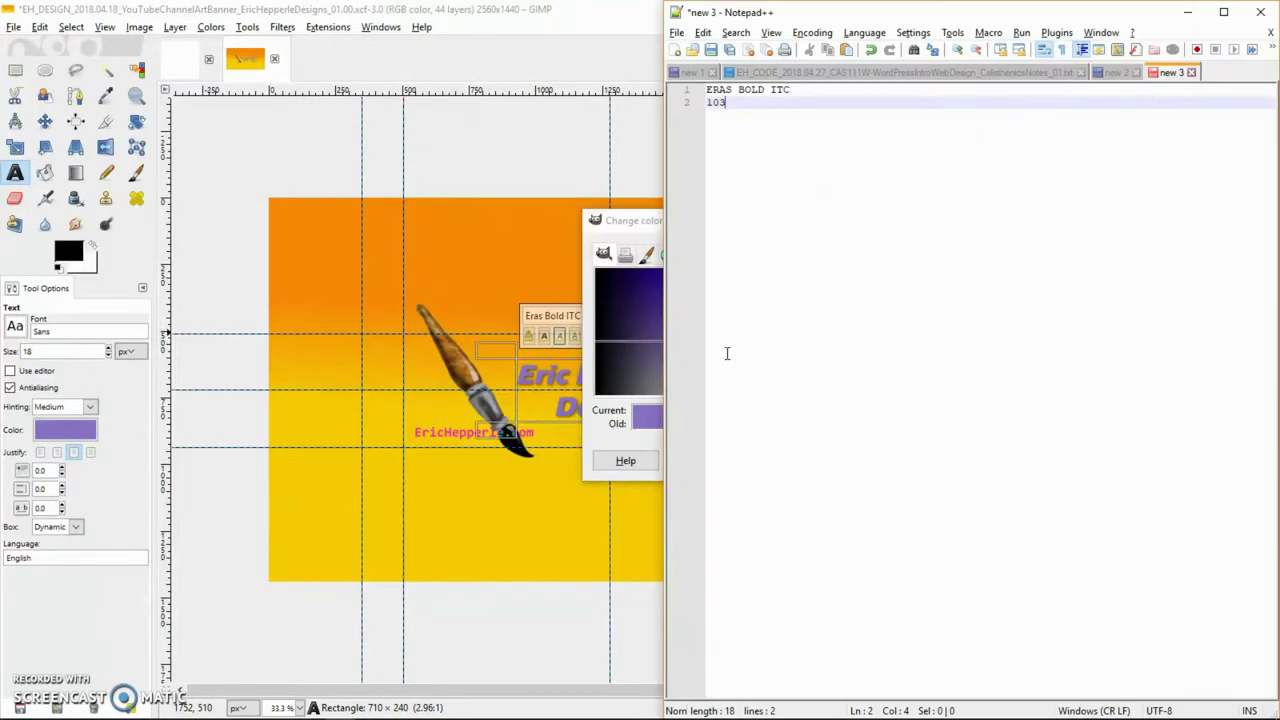
key(Return)
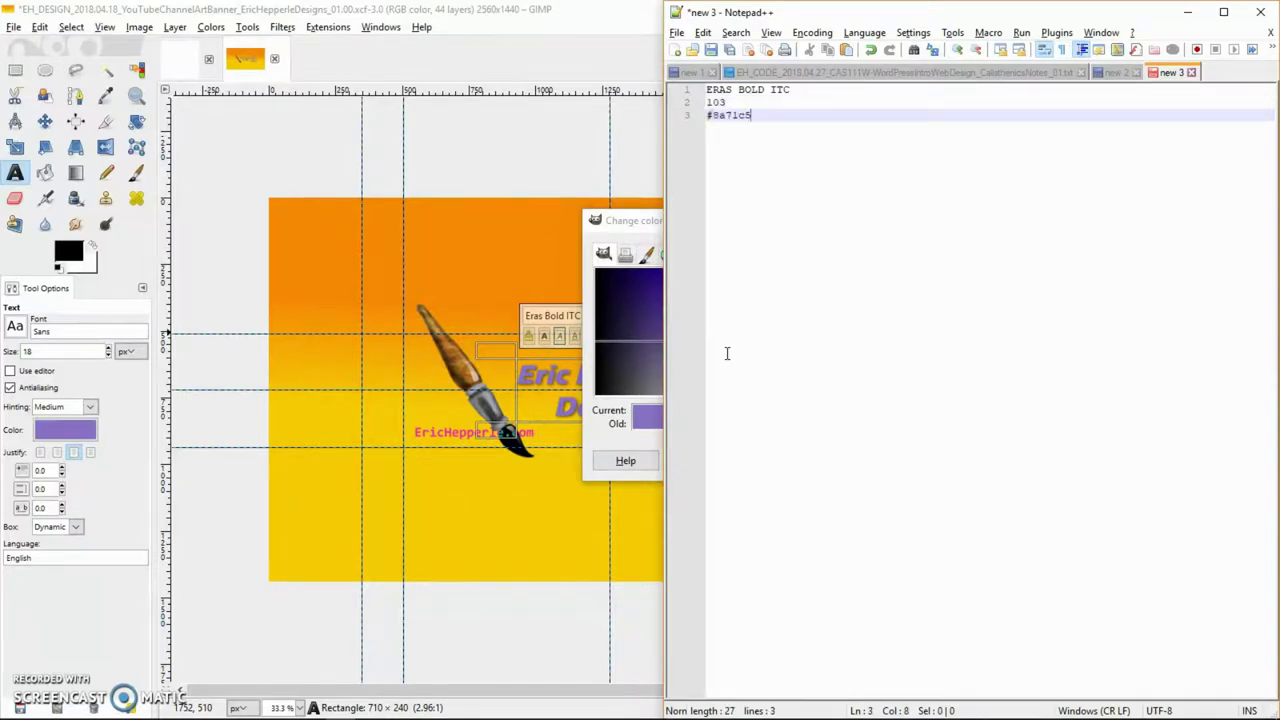
key(alt+Tab)
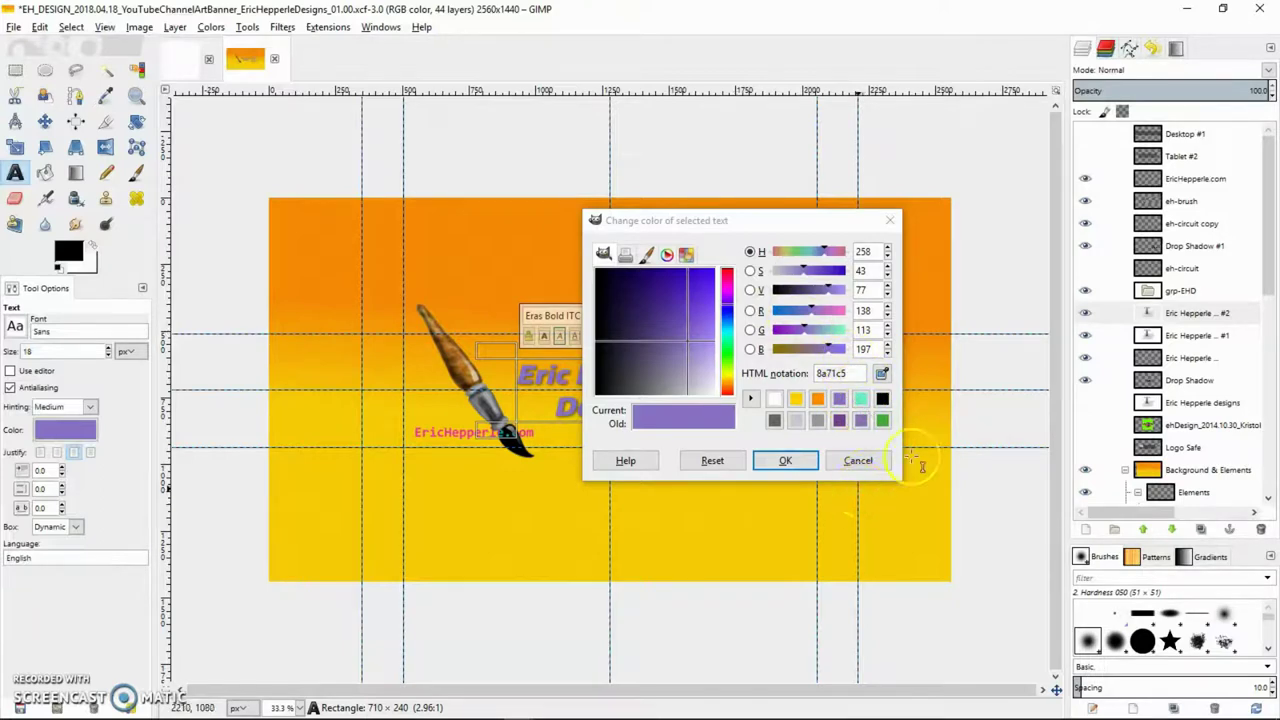
click(882, 376)
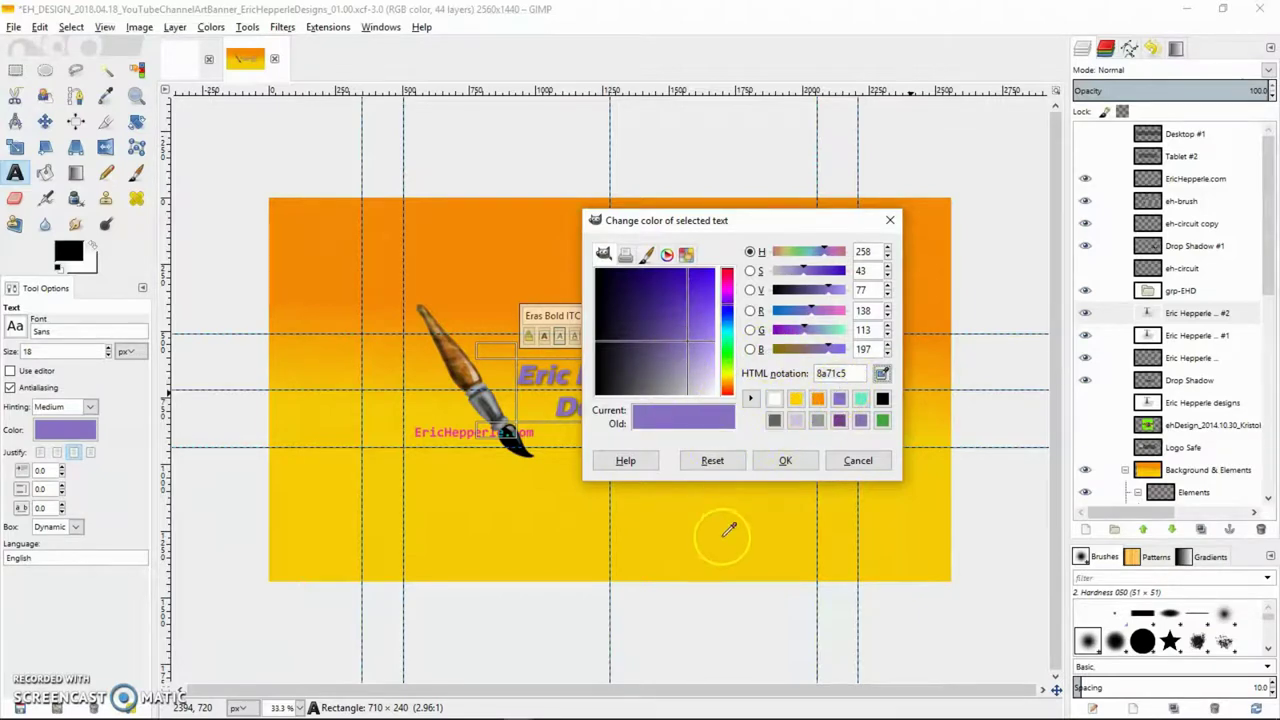
click(858, 462)
click(858, 462)
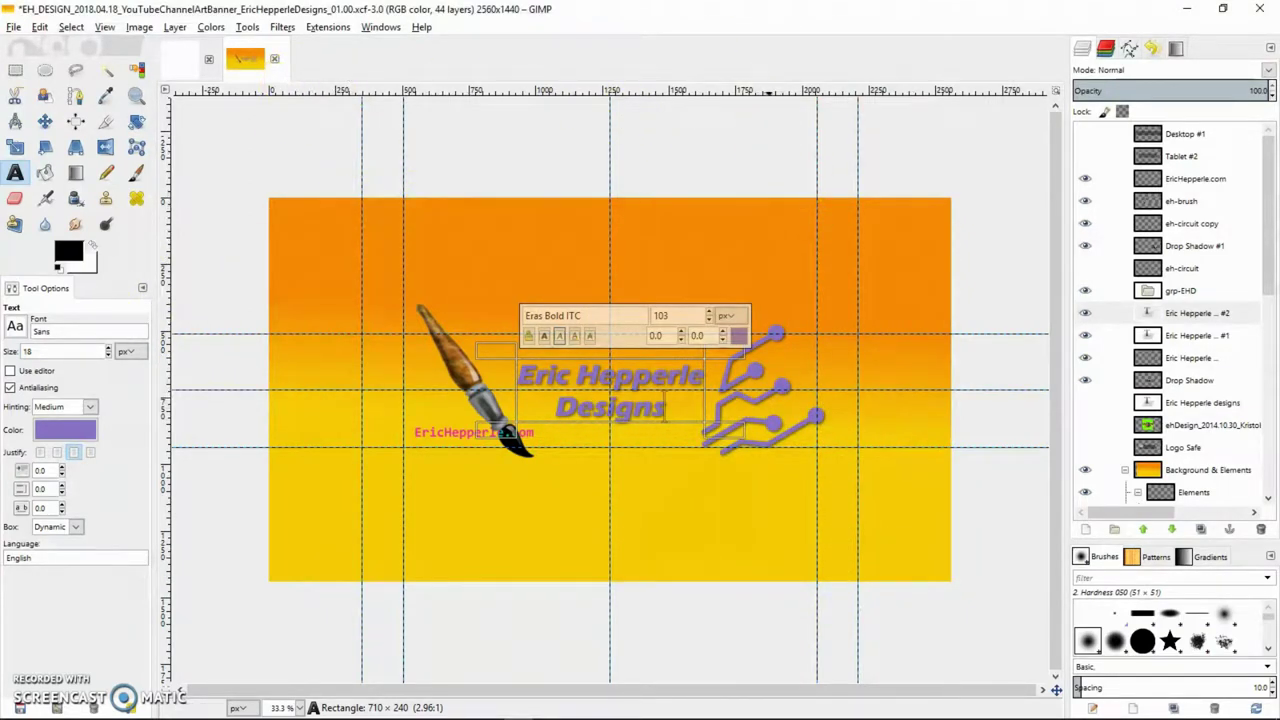
Undo both duplicate title text layers, add blank lines to the notes, and return to GIMP.
key(ctrl+z)
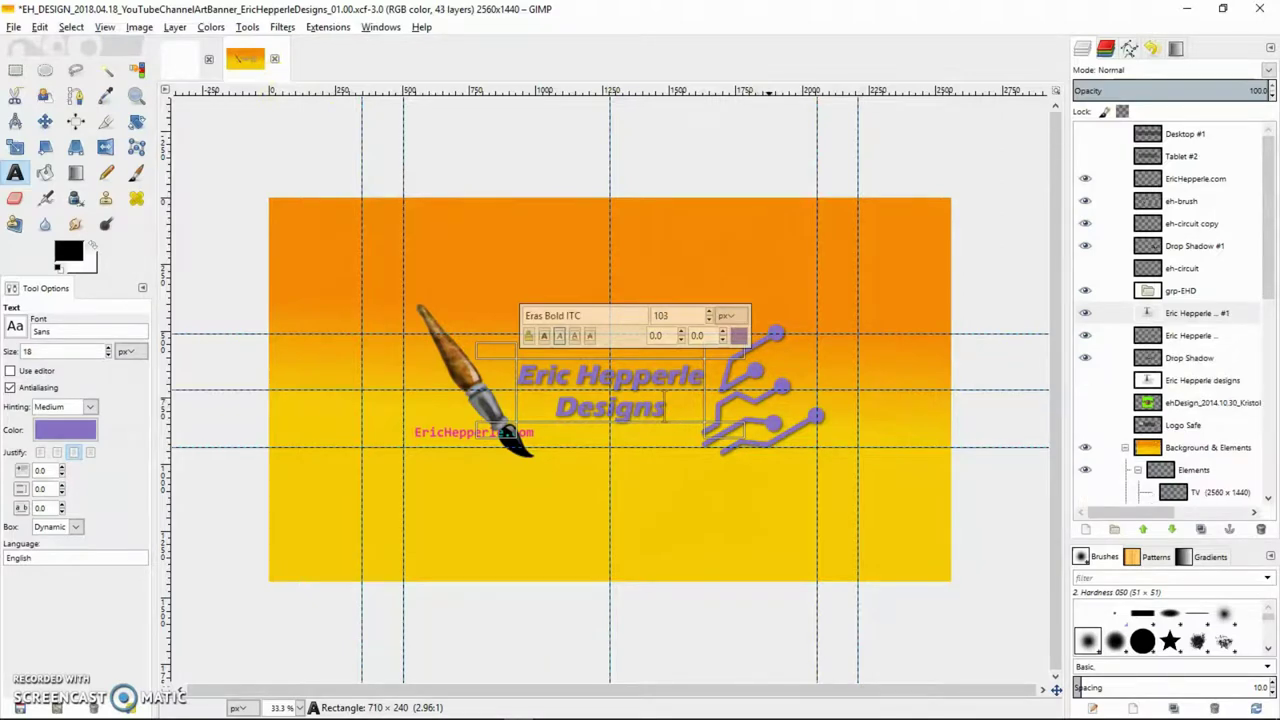
key(ctrl+z)
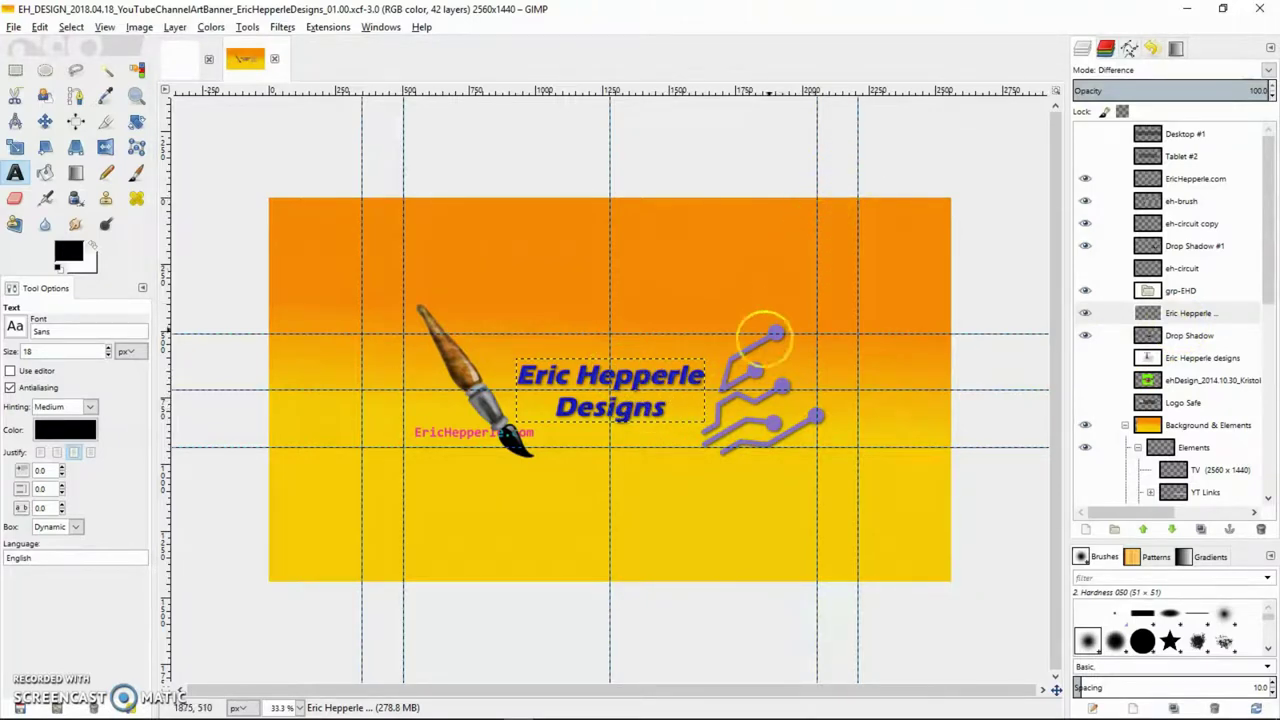
key(alt+Tab)
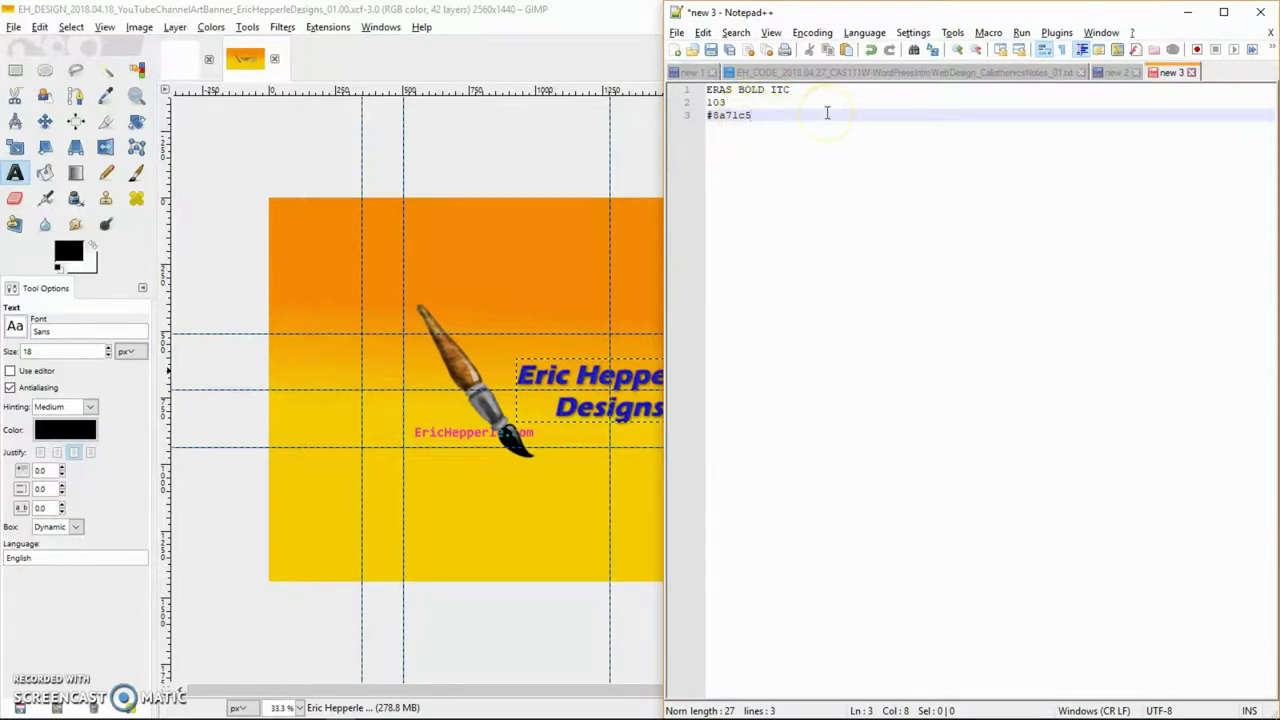
key(Return)
key(Return)
key(alt+Tab)
key(alt+Tab)
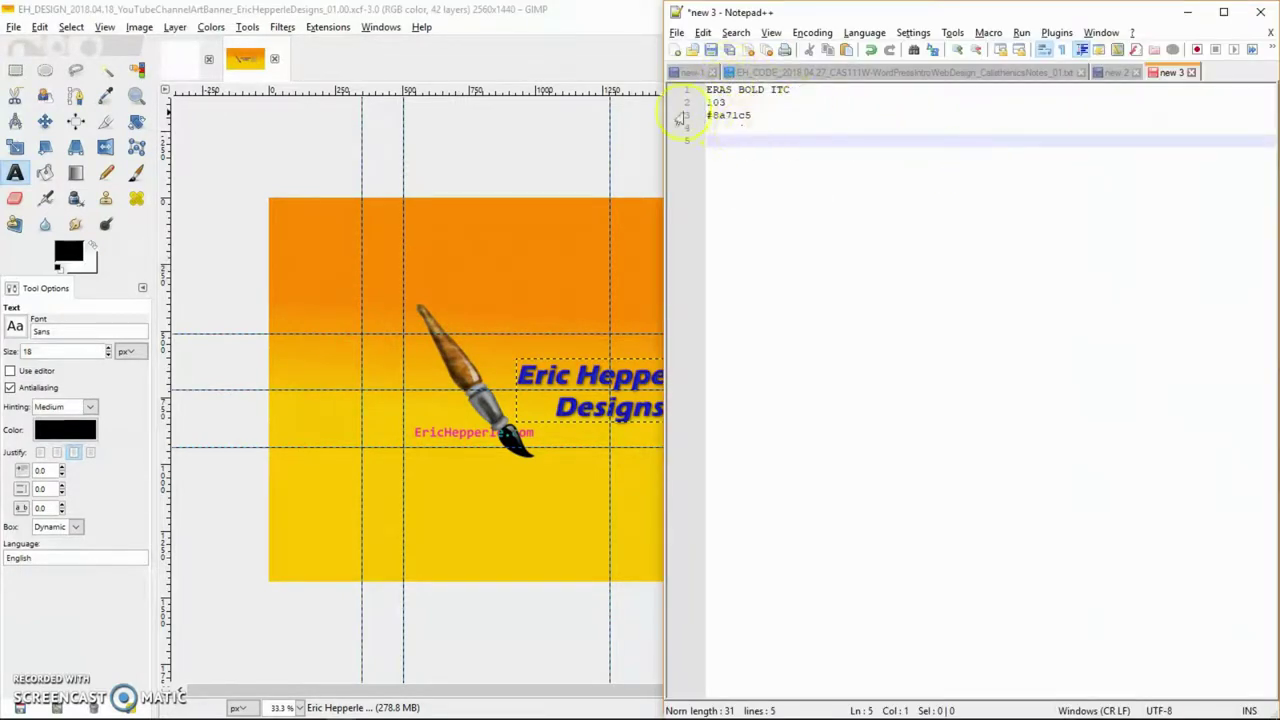
click(563, 62)
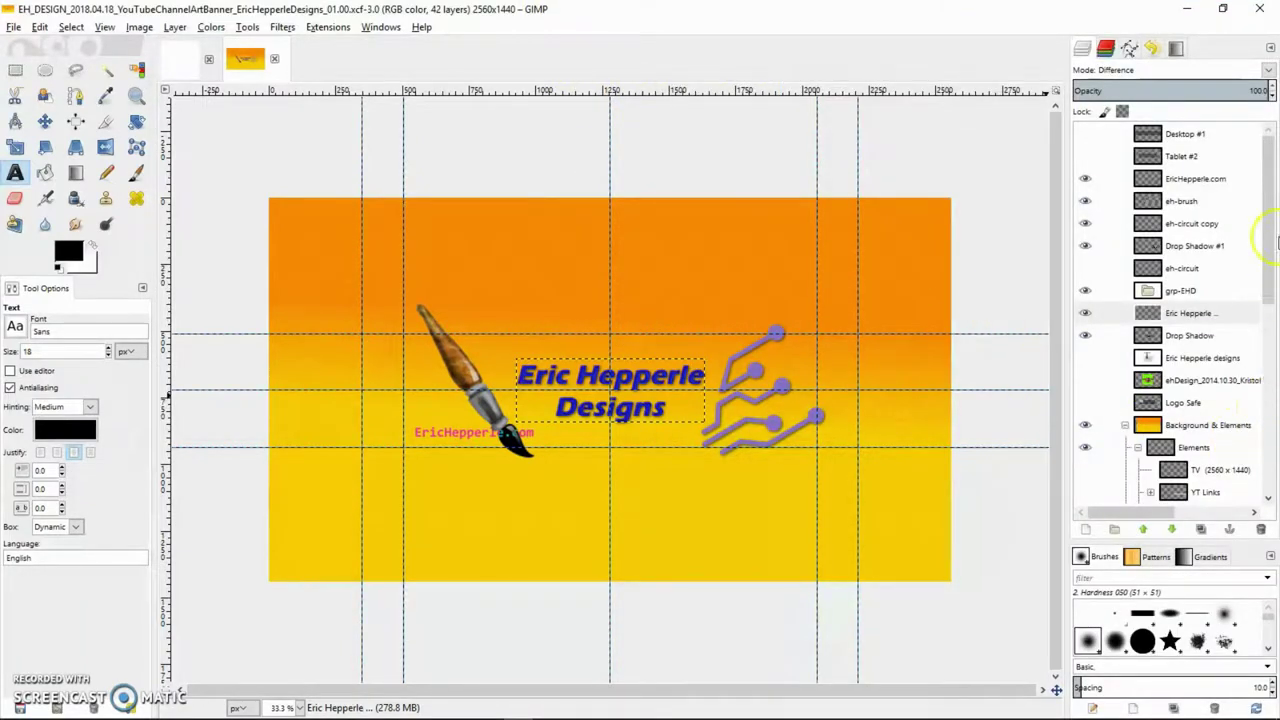
drag(1268, 227, 1249, 417)
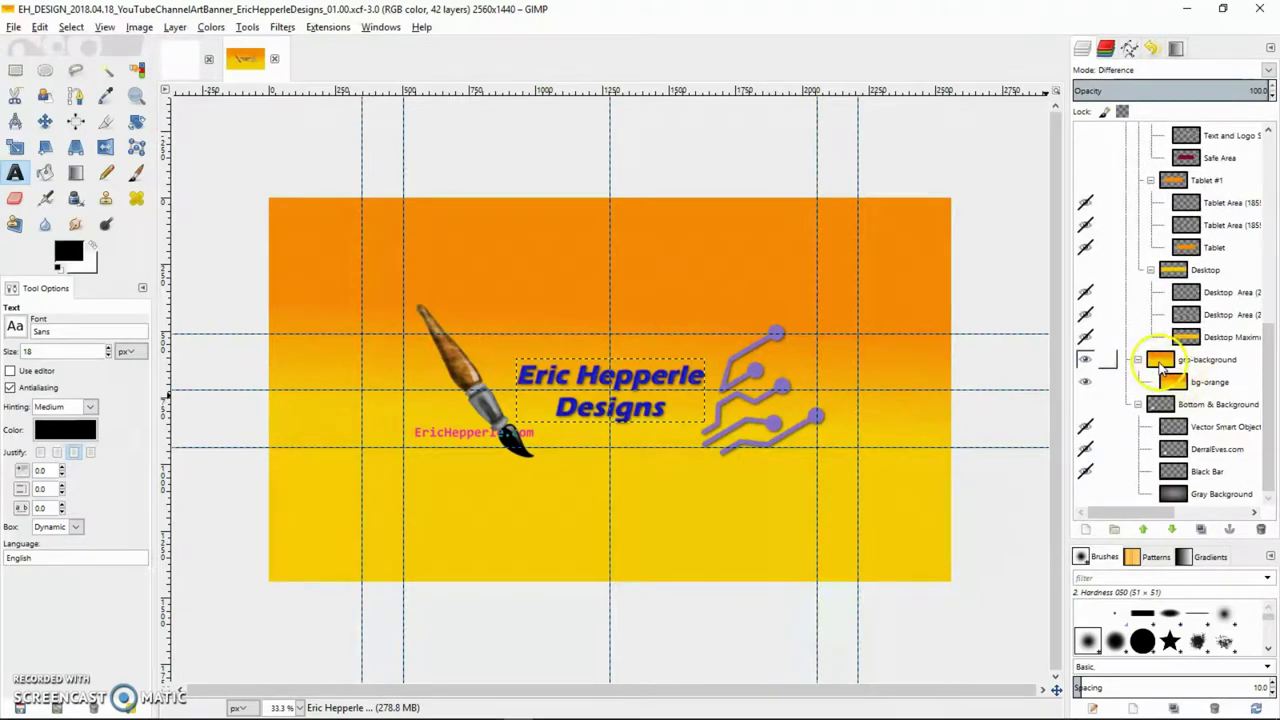
Sample the banner's top orange from the bg-orange layer as foreground, reading ff8e01.
click(1159, 362)
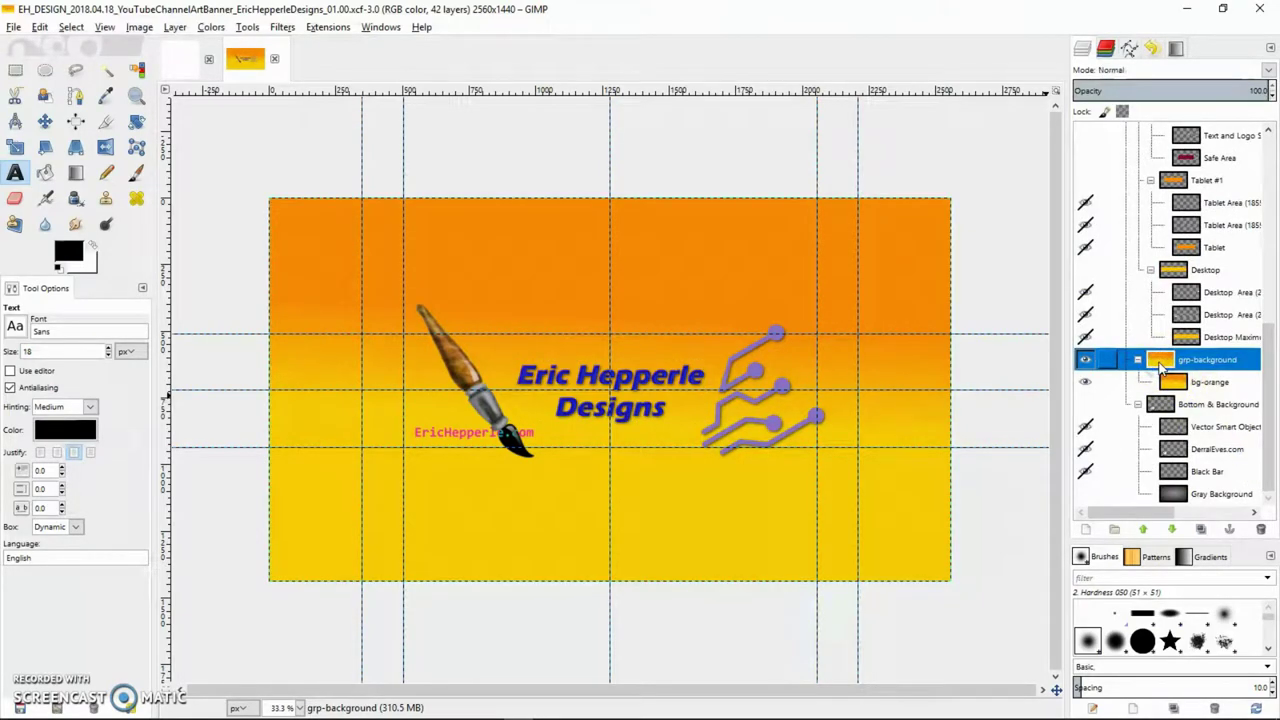
click(1188, 382)
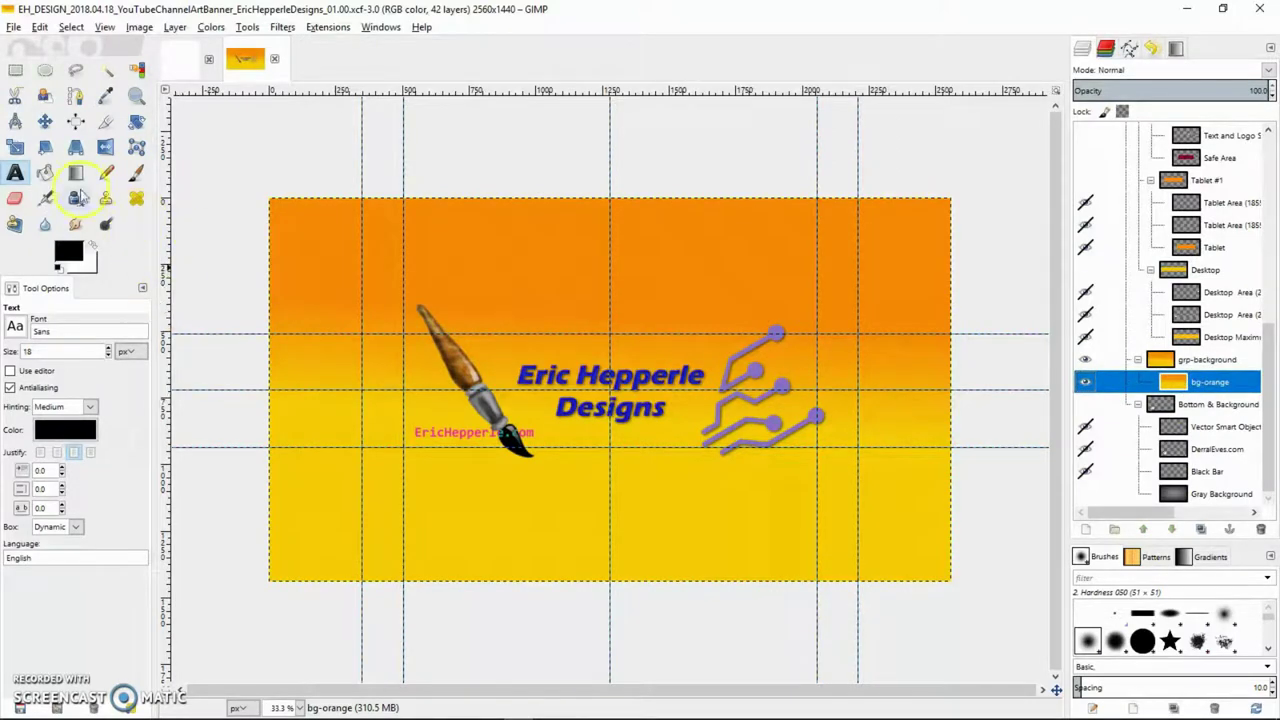
click(105, 95)
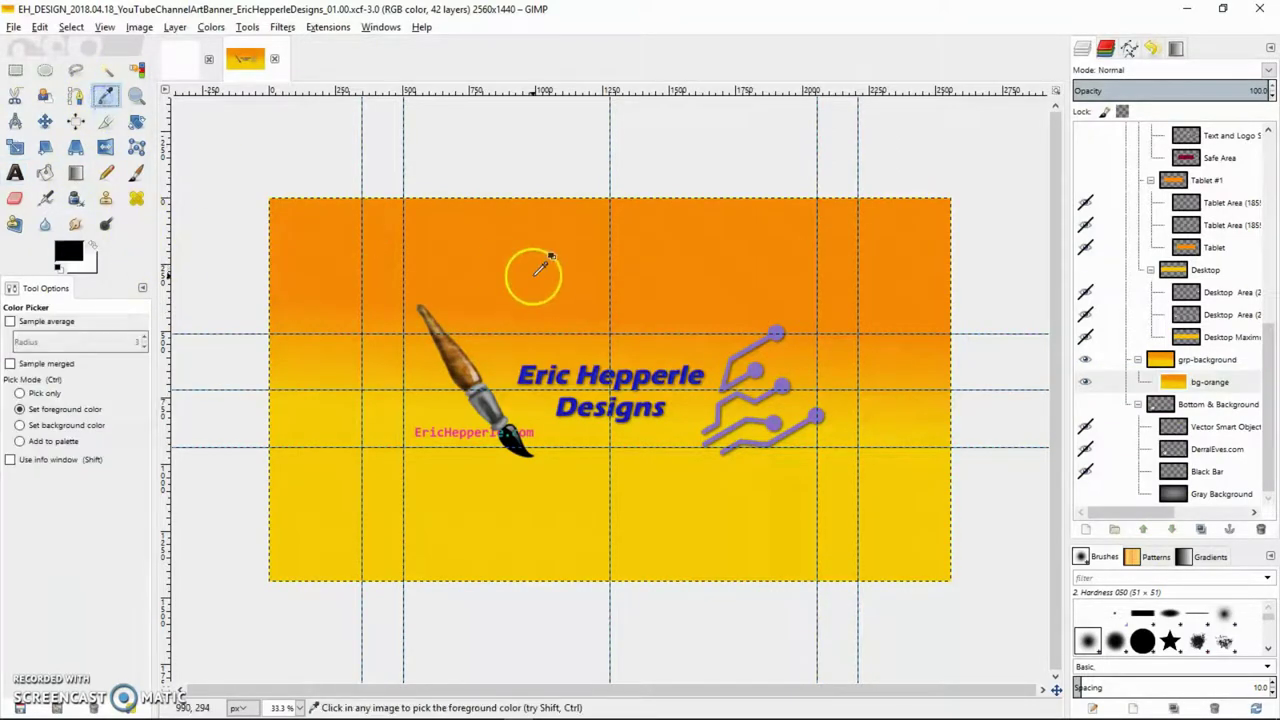
click(546, 253)
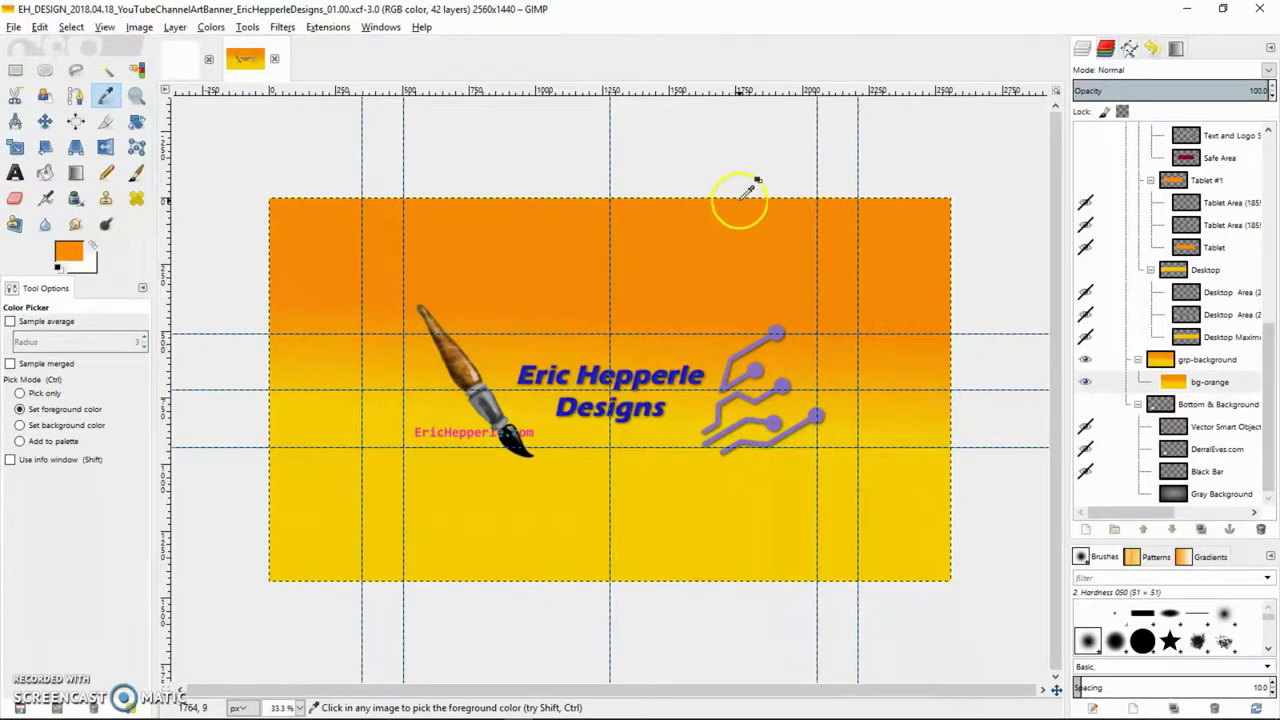
click(740, 199)
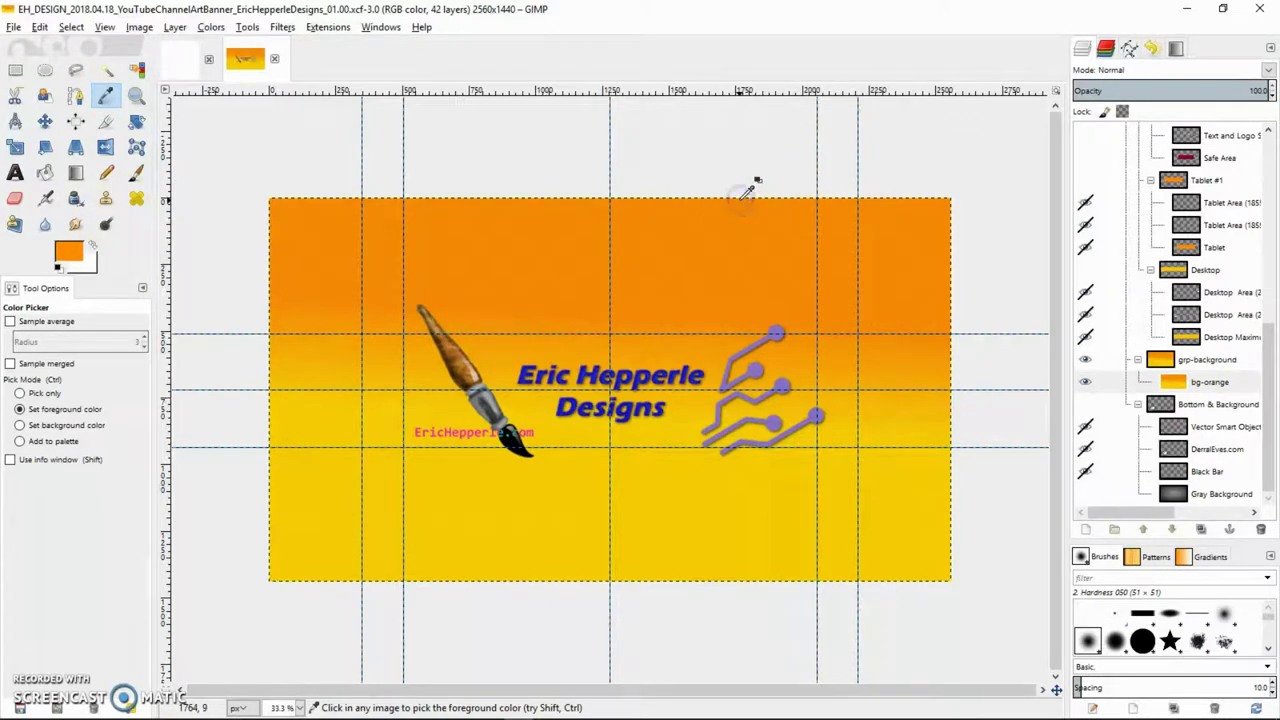
click(68, 251)
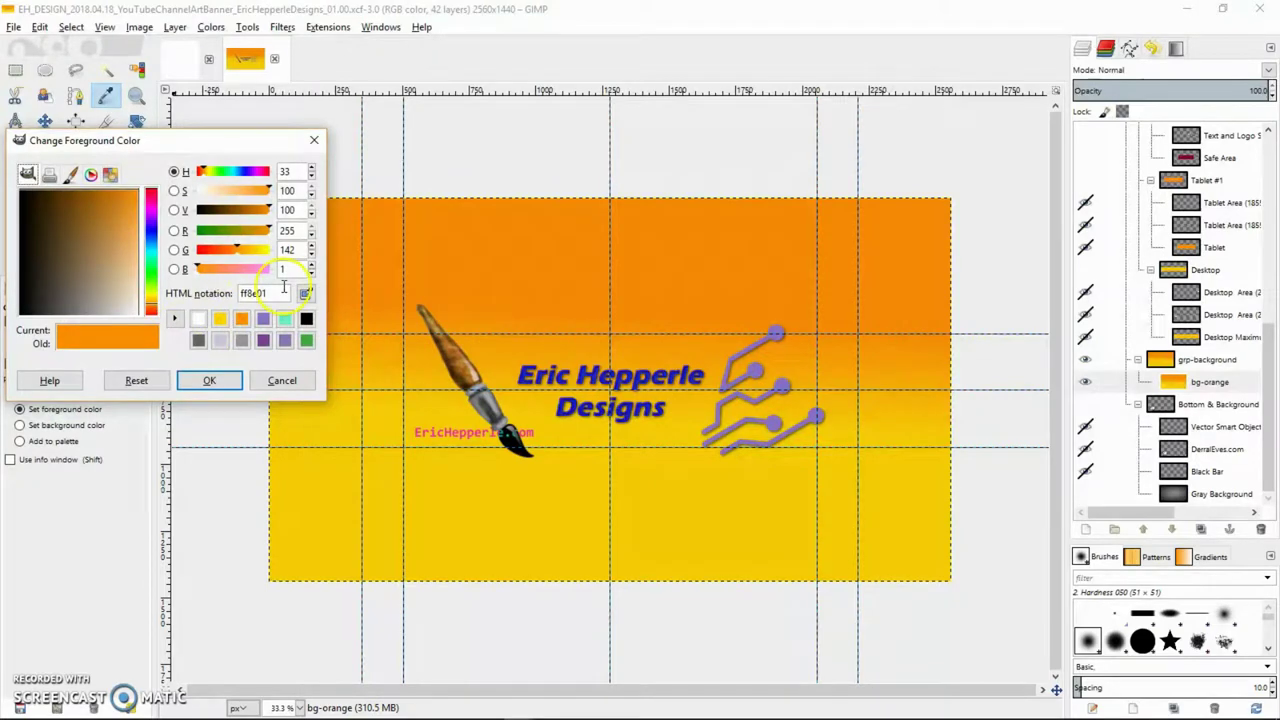
click(250, 293)
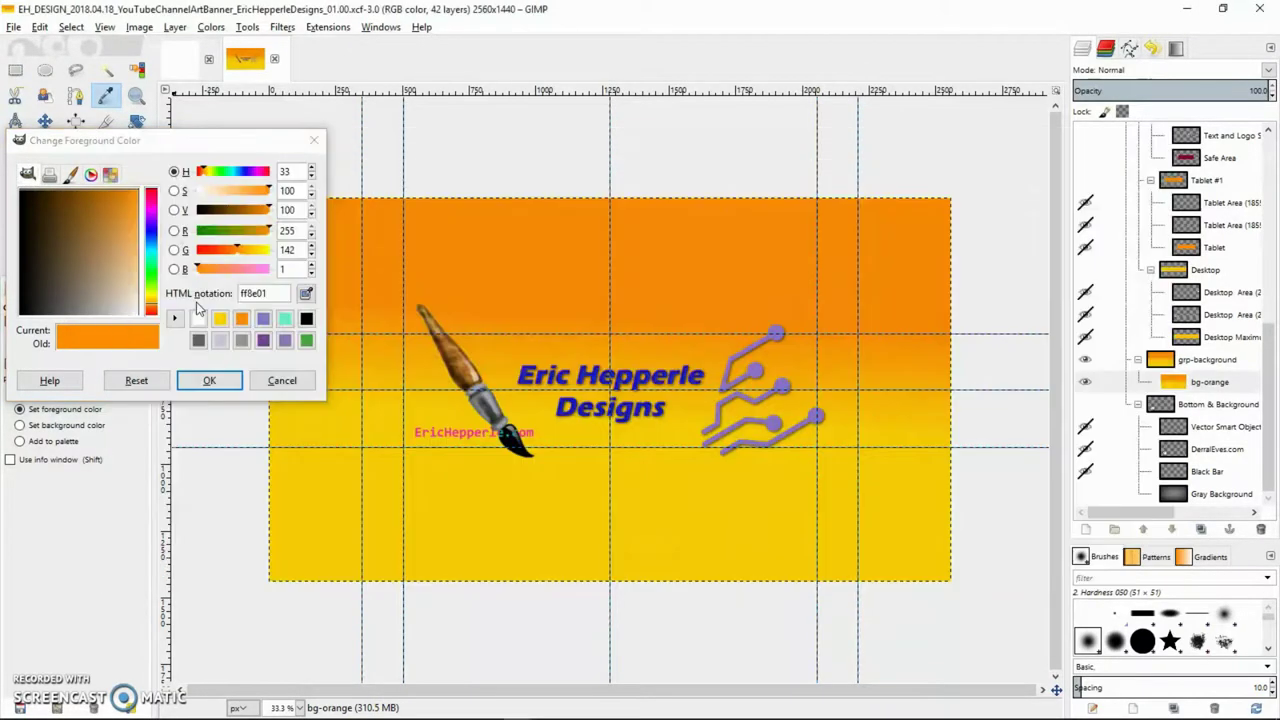
Add the line '#8a71c5 --> Dark Orange' to the Notepad++ notes.
key(alt+Tab)
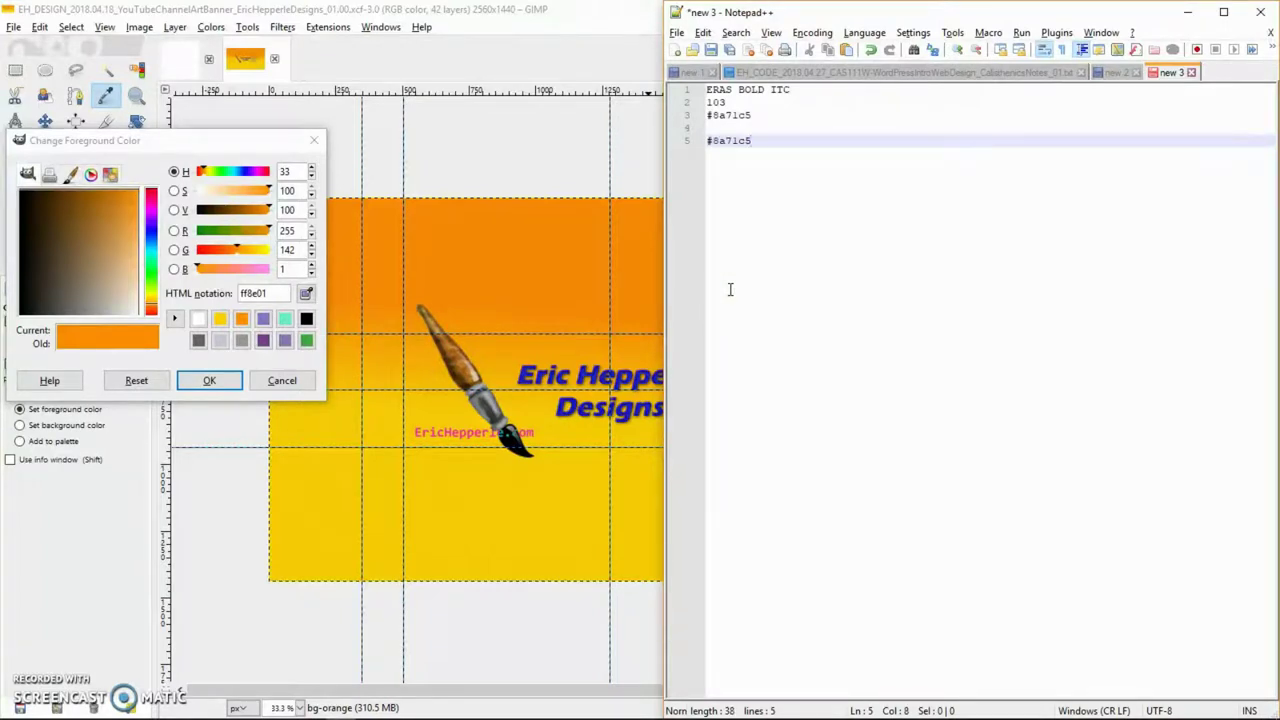
text(-)
key(BackSpace)
key(BackSpace)
key(Caps_Lock)
text(ark Or)
key(Return)
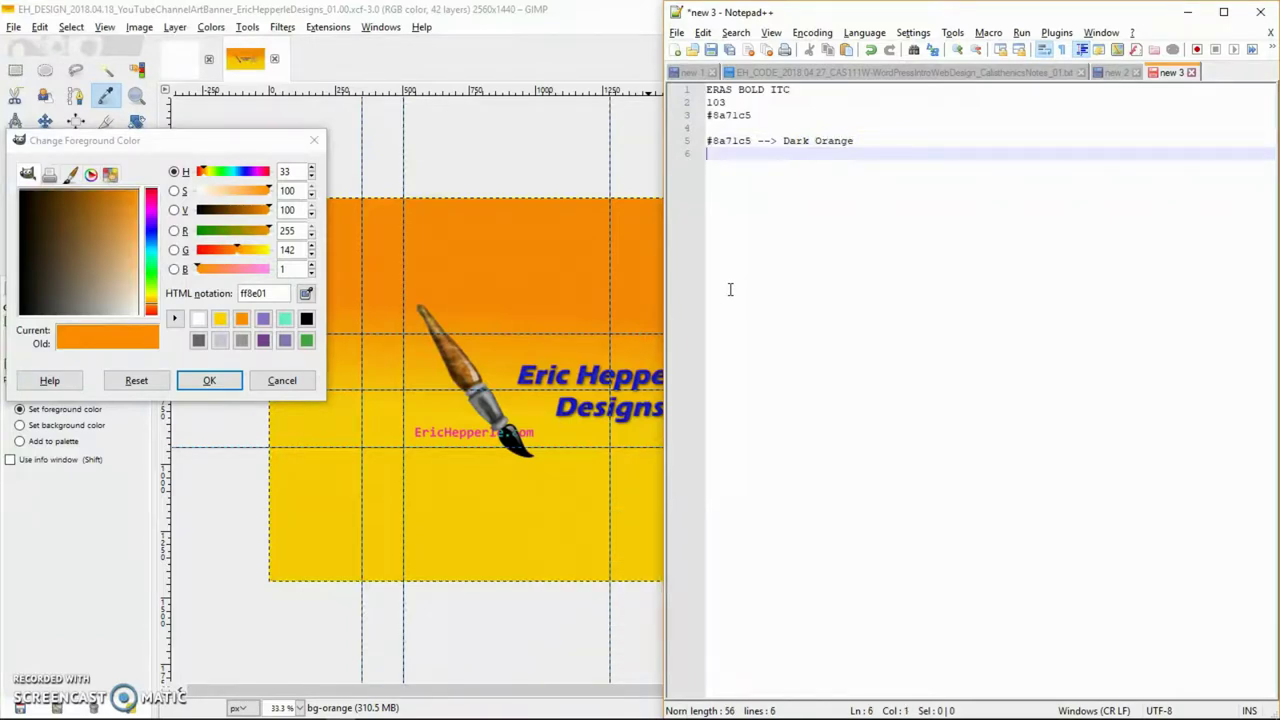
Eyedrop the banner's lower yellow, f8cd08, as the foreground colour.
text(#)
click(623, 206)
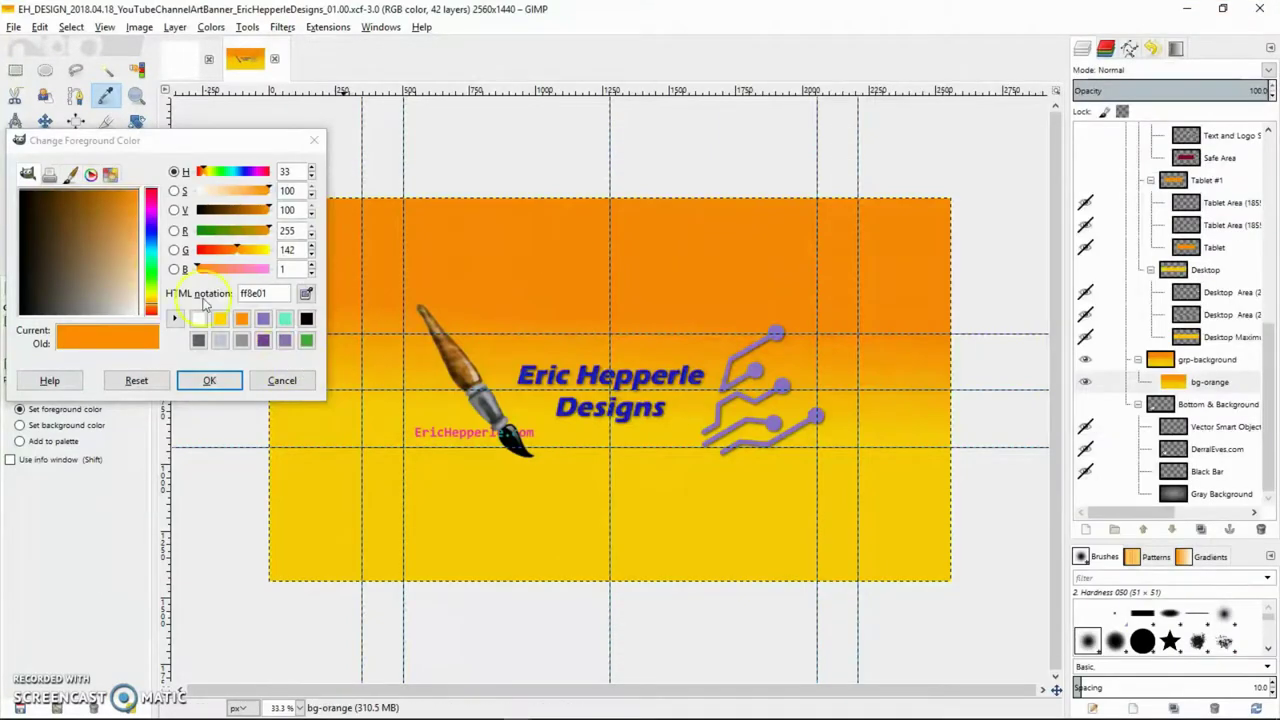
click(305, 293)
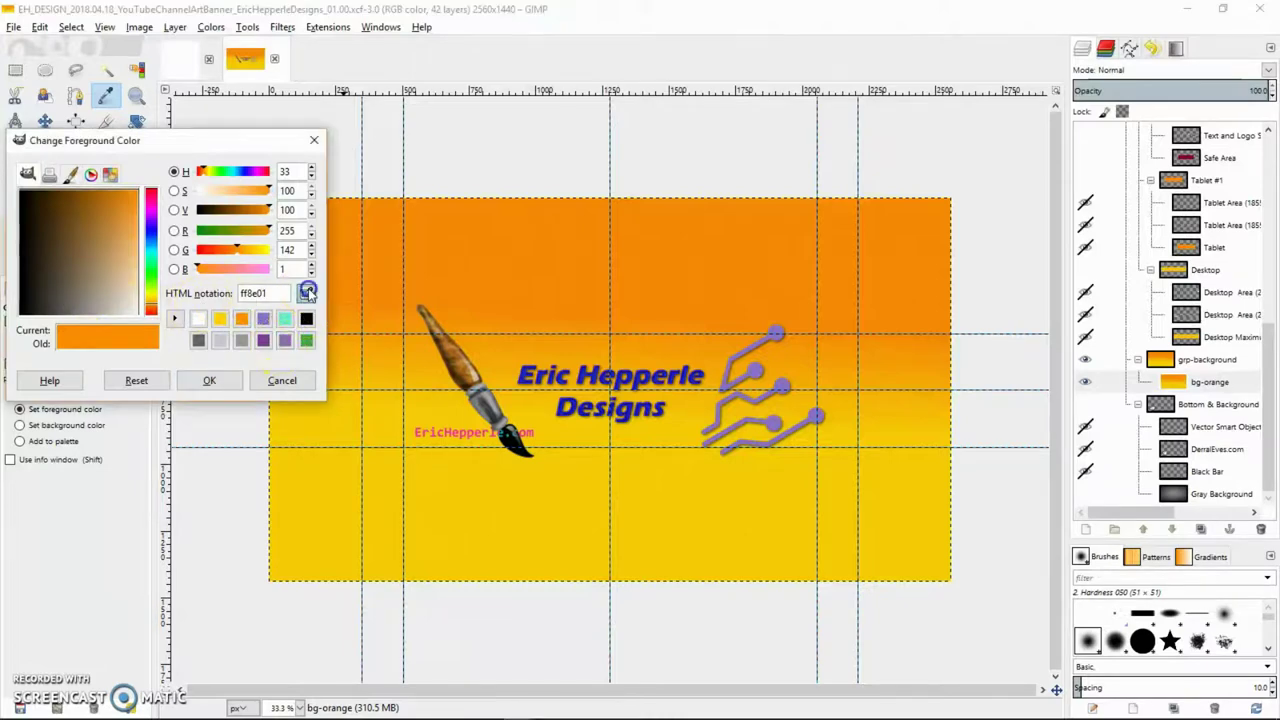
click(684, 573)
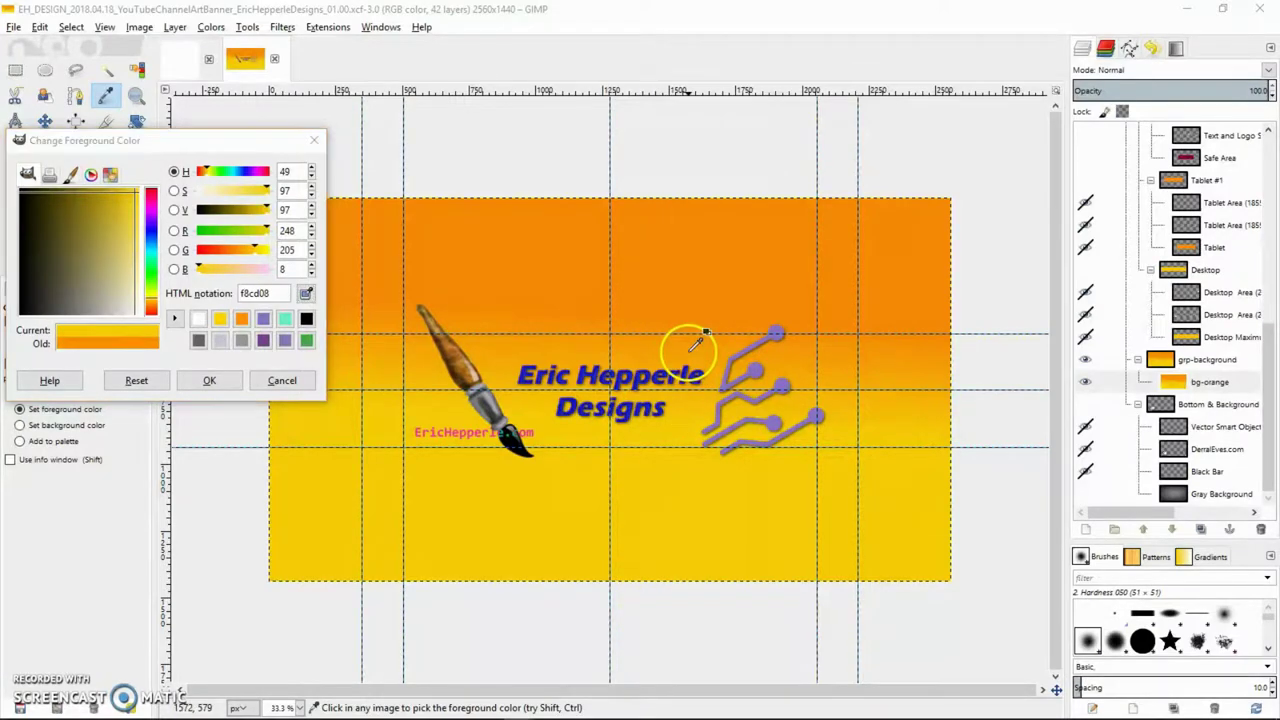
Add '#8a71c5 --> Lemon Yellow' to the notes, save as new 3.txt, and cancel GIMP's colour dialog.
key(alt+Tab)
key(alt+Tab)
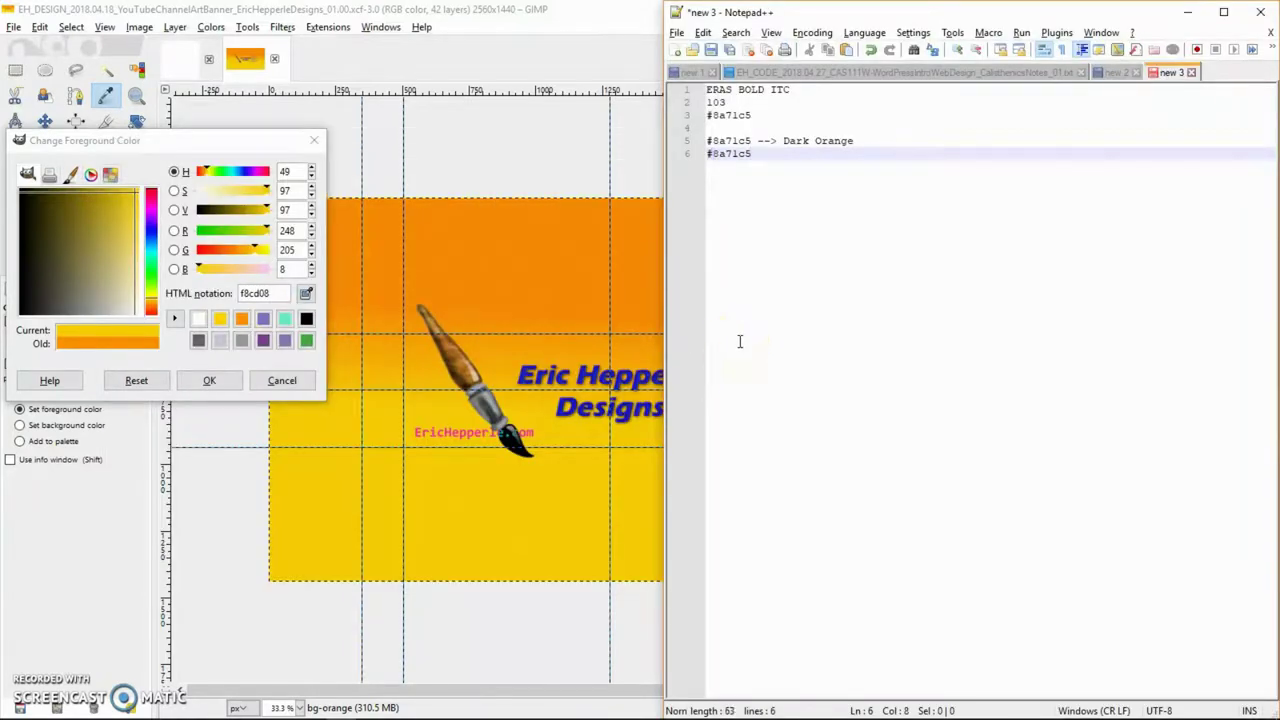
text(--> Lemon Yellow)
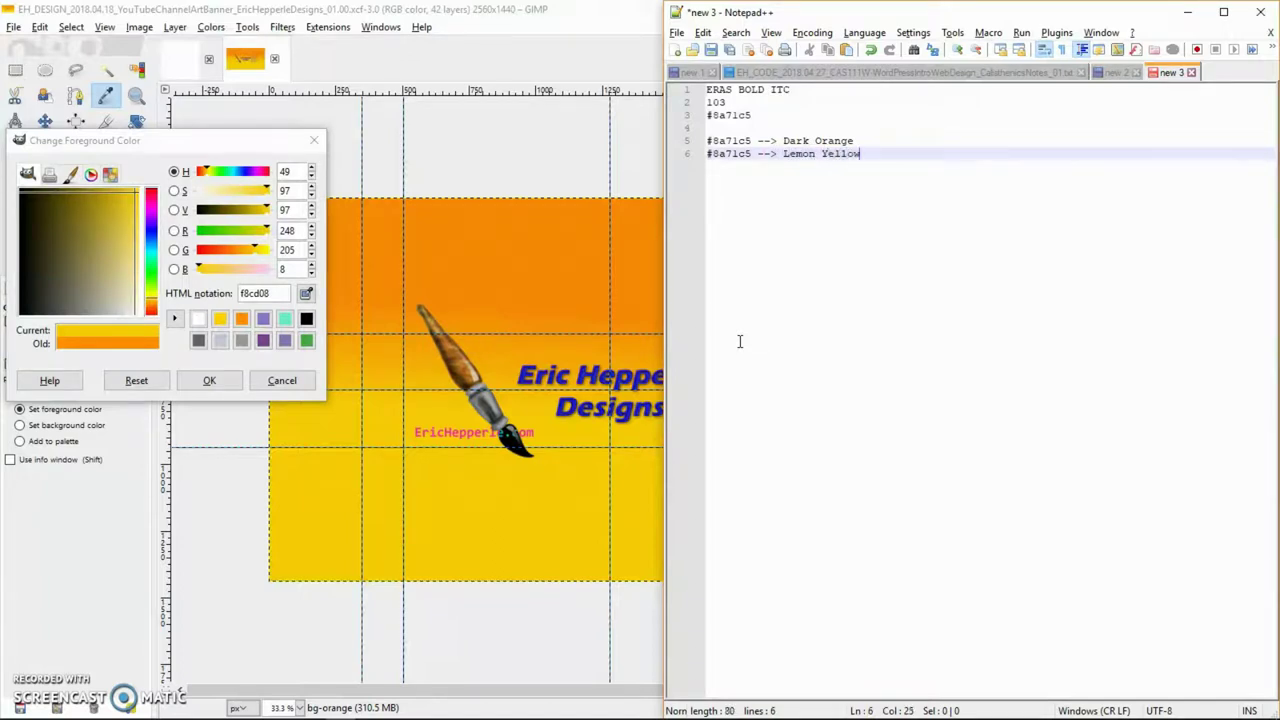
key(ctrl+s)
key(Return)
key(Return)
key(Return)
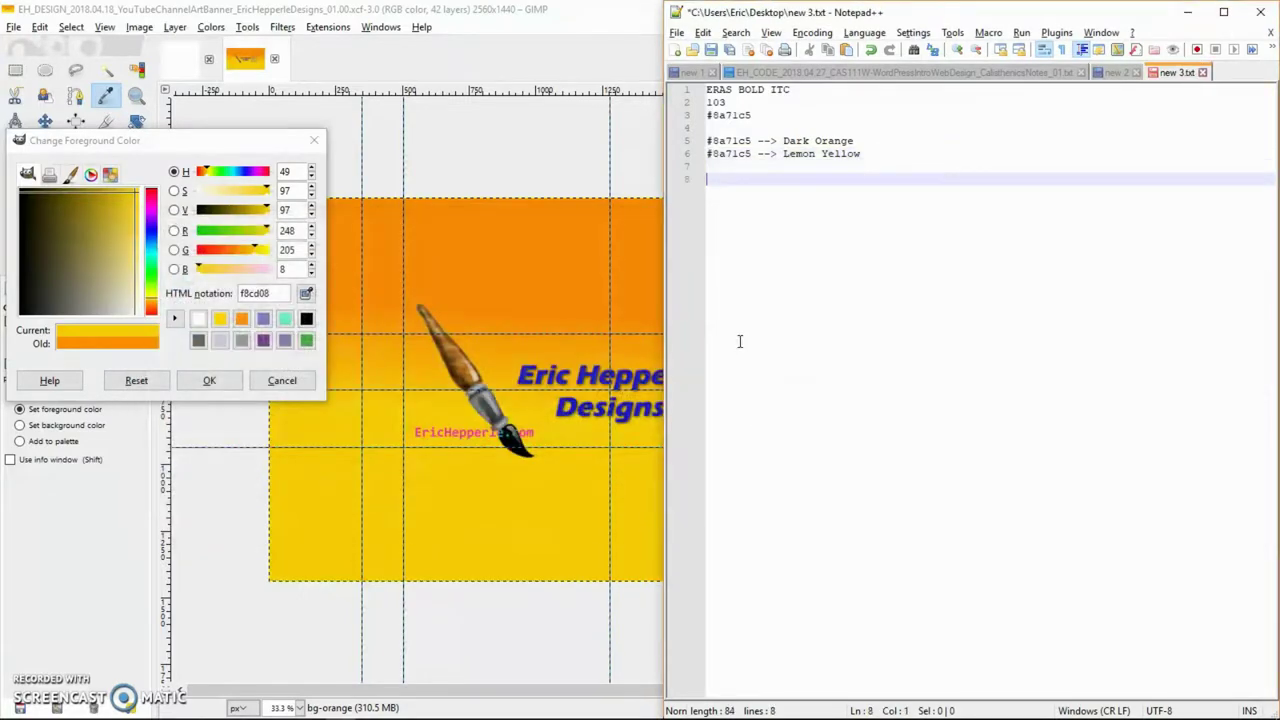
key(alt+Tab)
click(284, 378)
Compare the orange banner design with the blank 1300×1300 Untitled image, ending on the blank canvas.
click(491, 70)
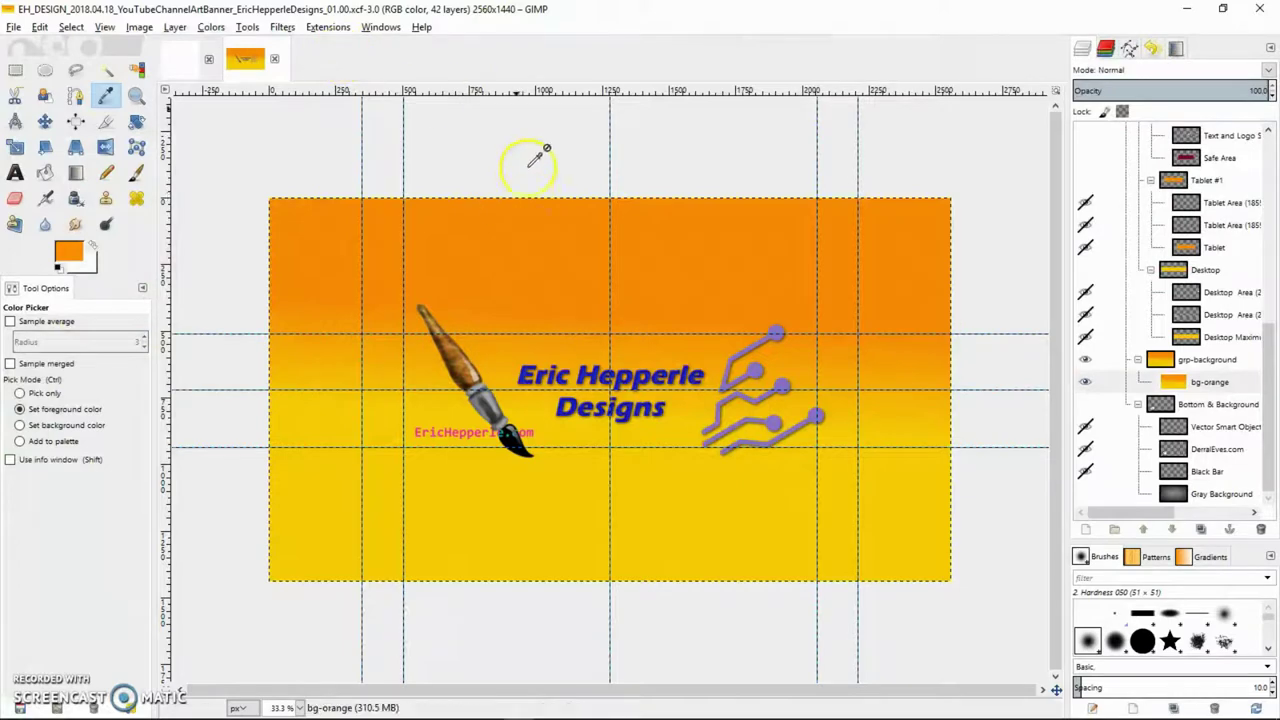
click(192, 66)
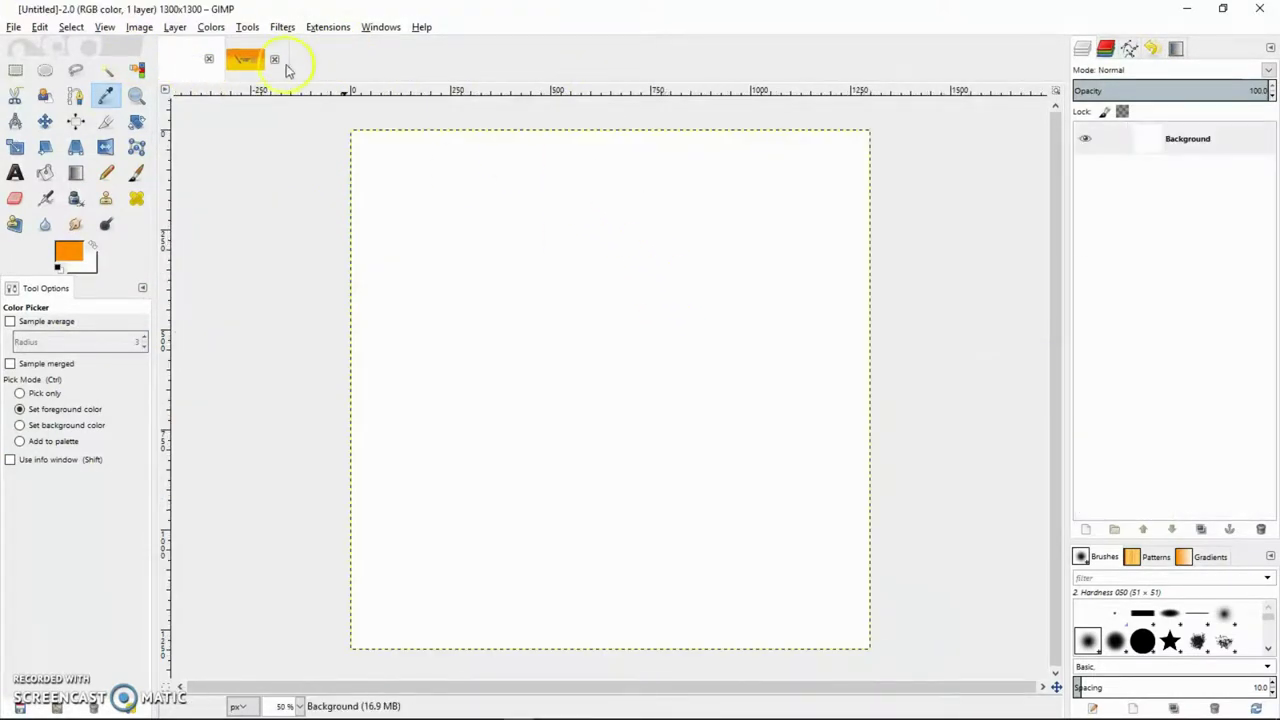
click(243, 62)
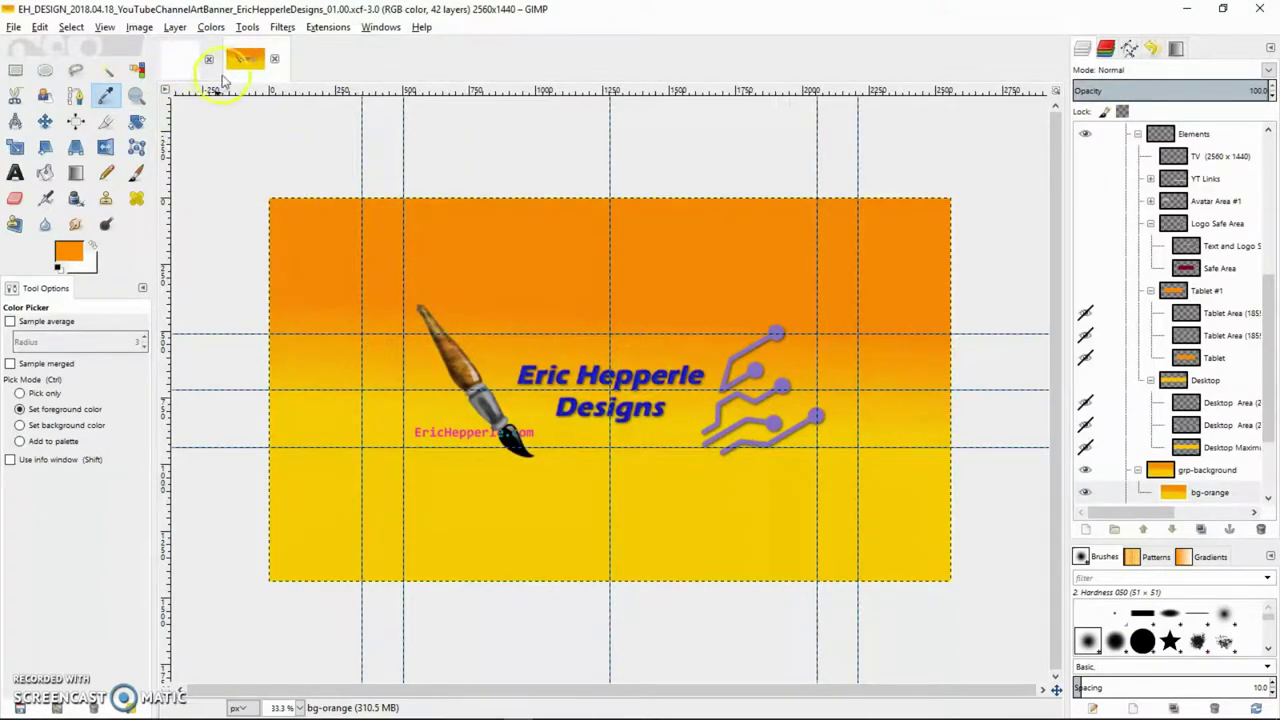
click(191, 66)
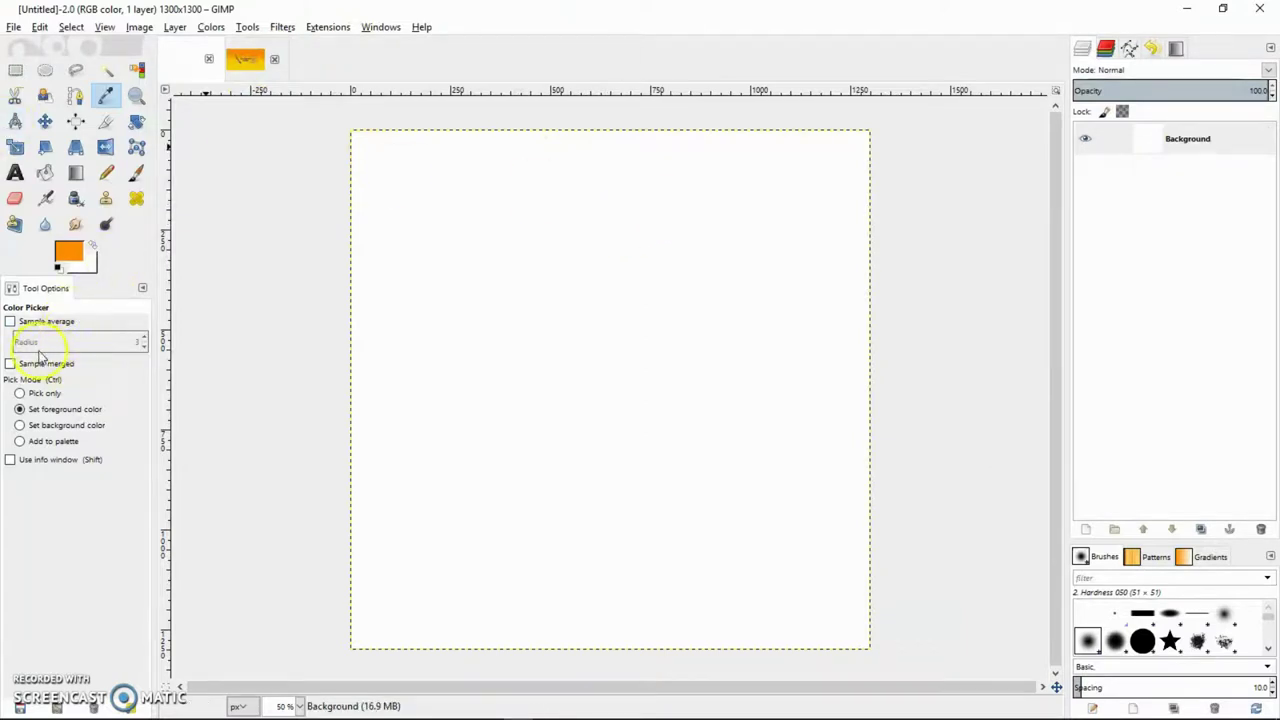
Select the Blend tool and set the background colour to the yellow history swatch ffd101.
click(75, 172)
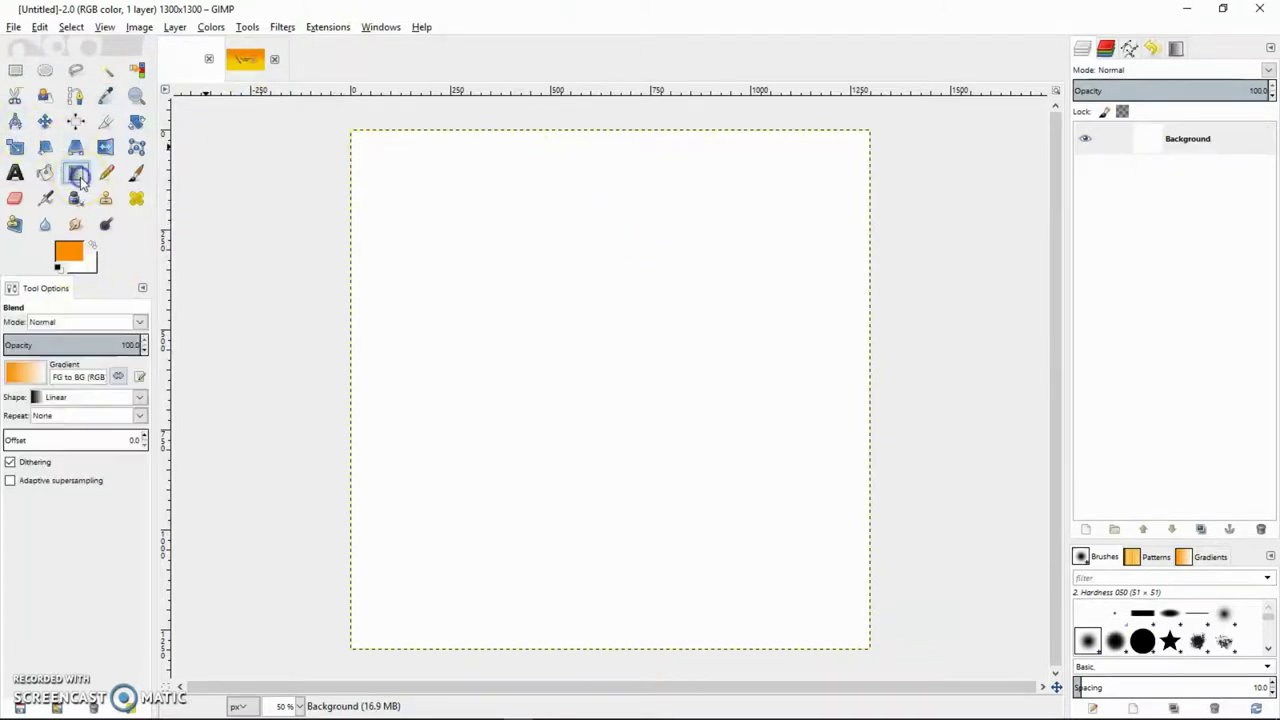
click(89, 267)
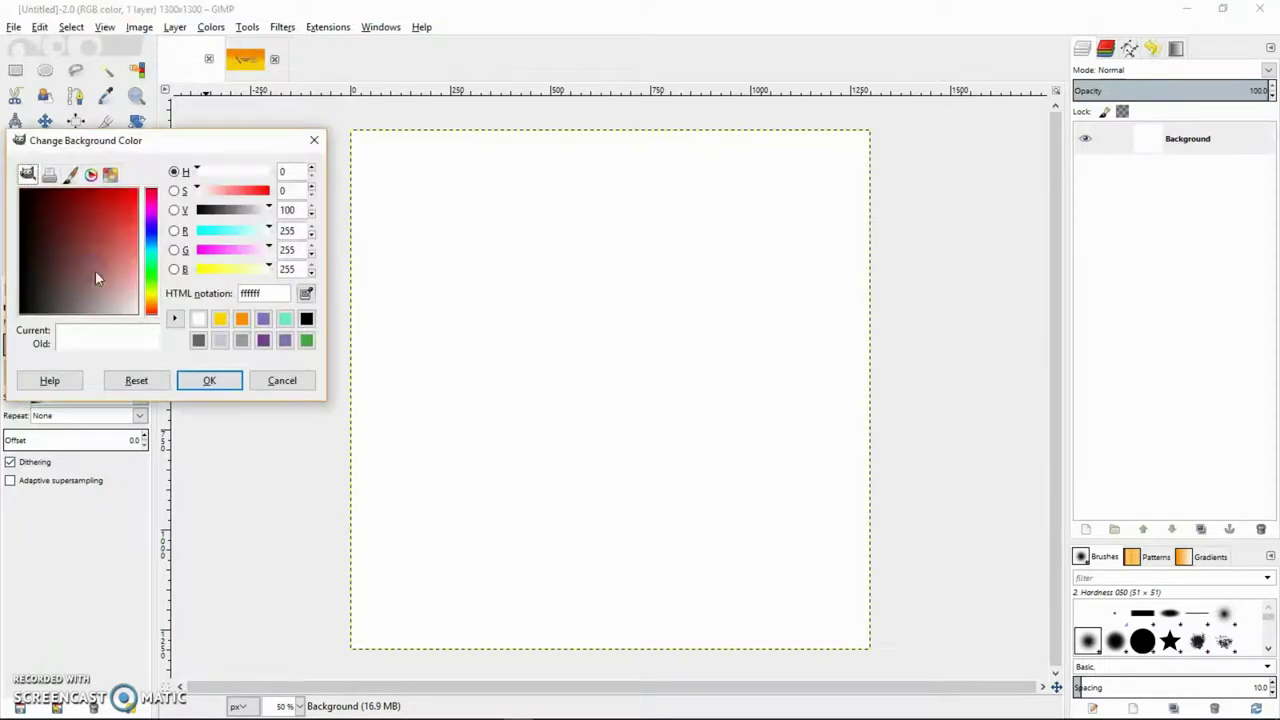
click(221, 321)
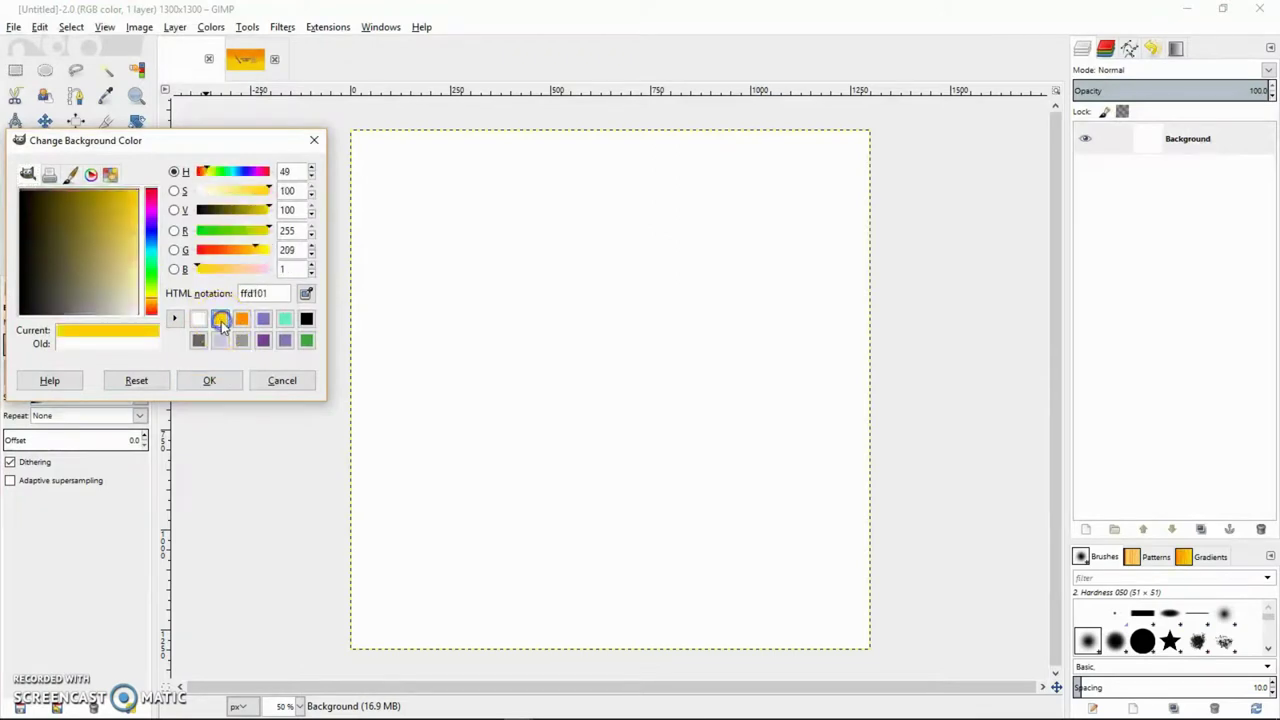
click(210, 383)
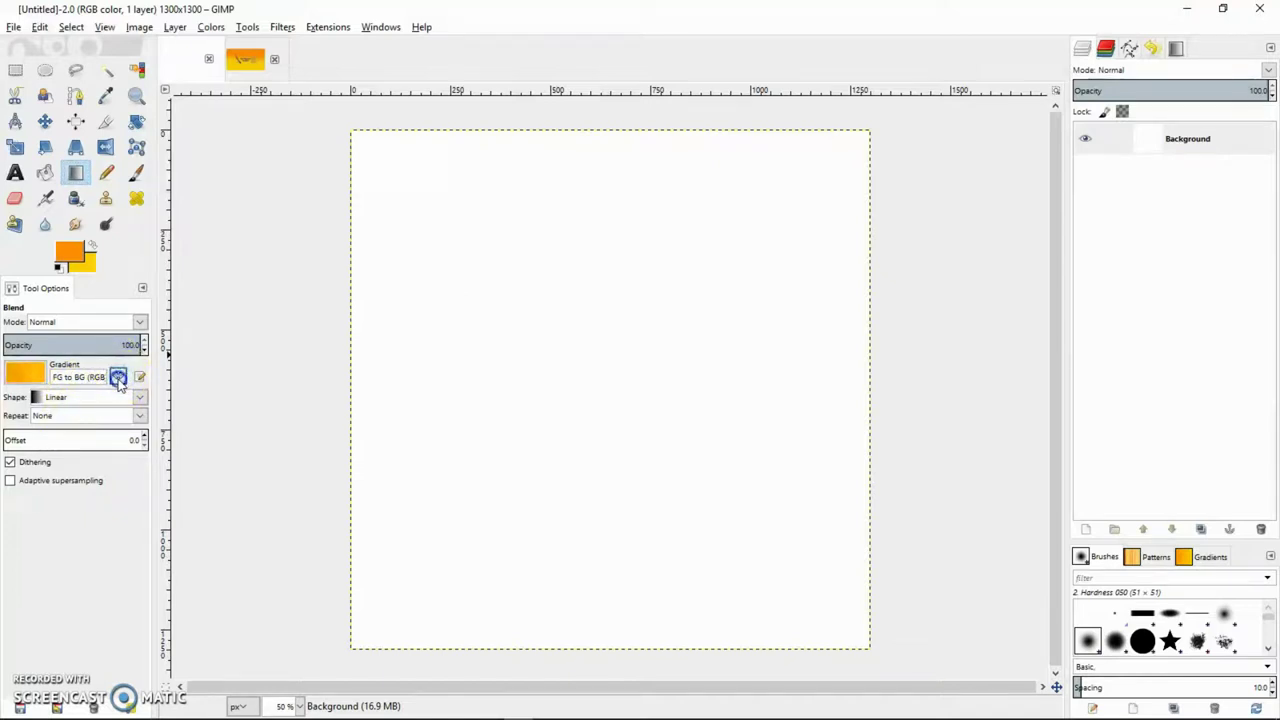
Configure the Blend tool for a Linear FG to BG (RGB) gradient and dismiss the e-mail notification.
click(118, 379)
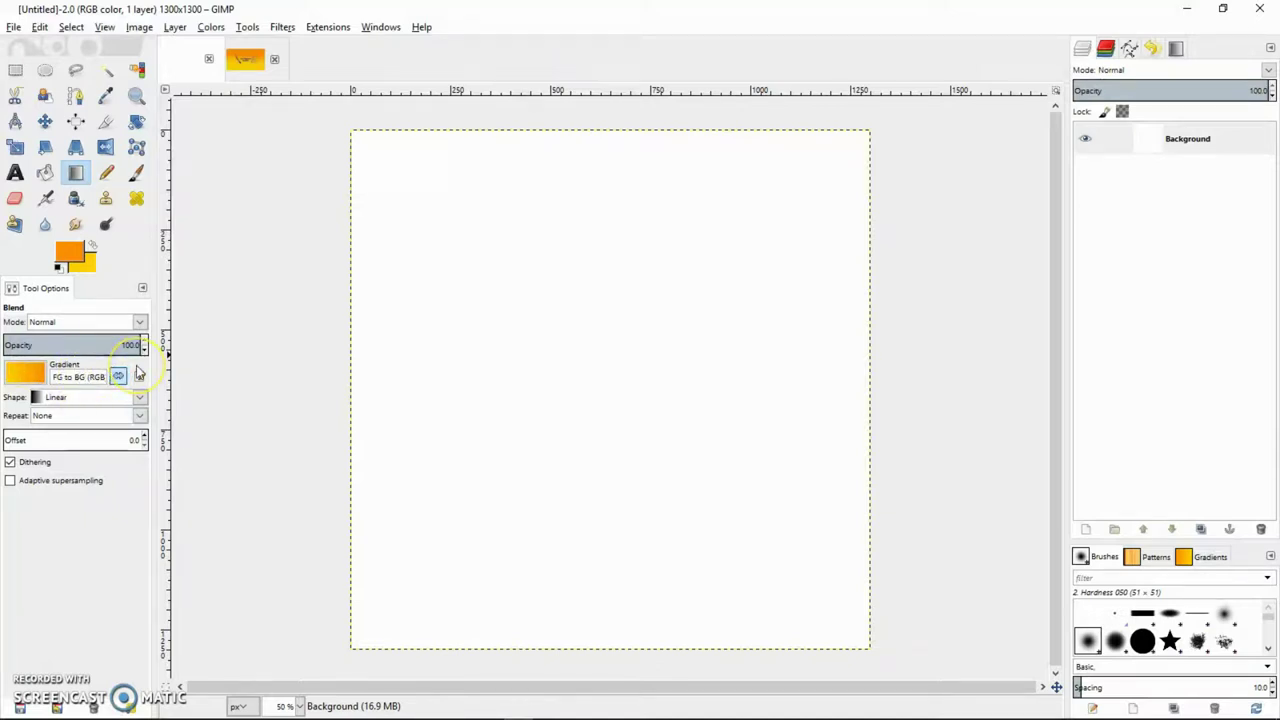
key(BackSpace)
key(BackSpace)
key(BackSpace)
key(BackSpace)
key(BackSpace)
key(BackSpace)
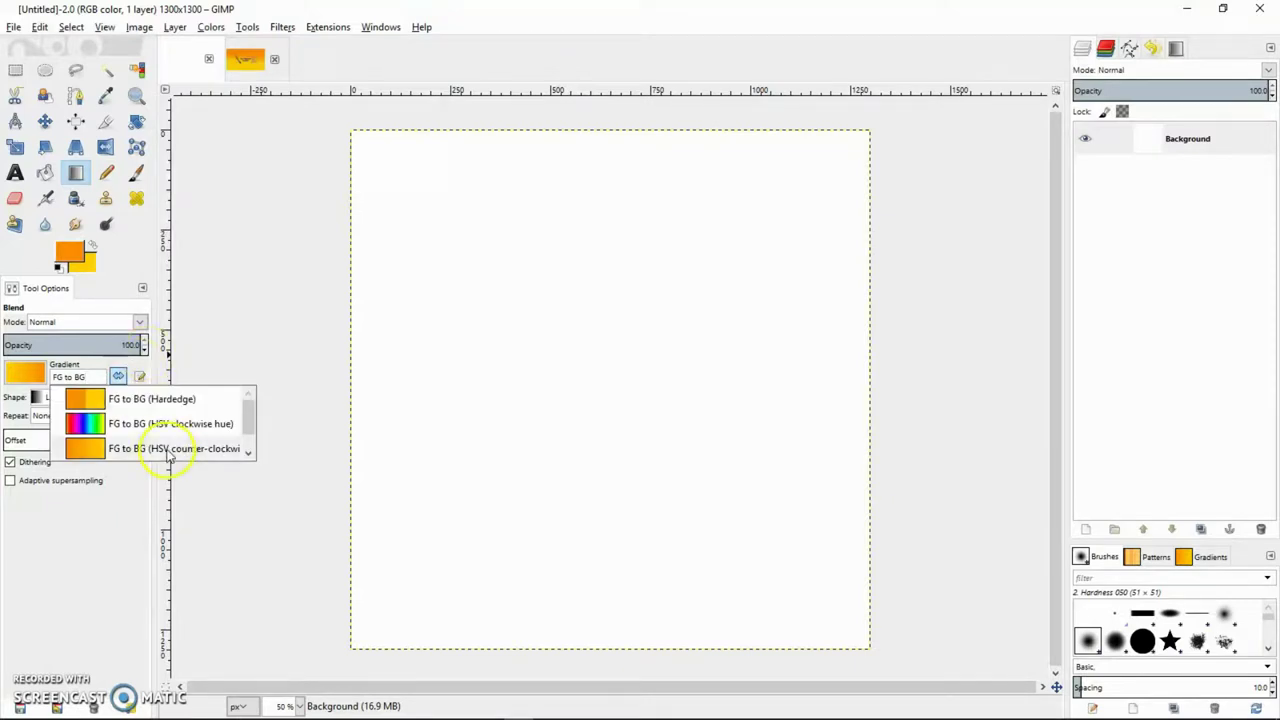
click(110, 364)
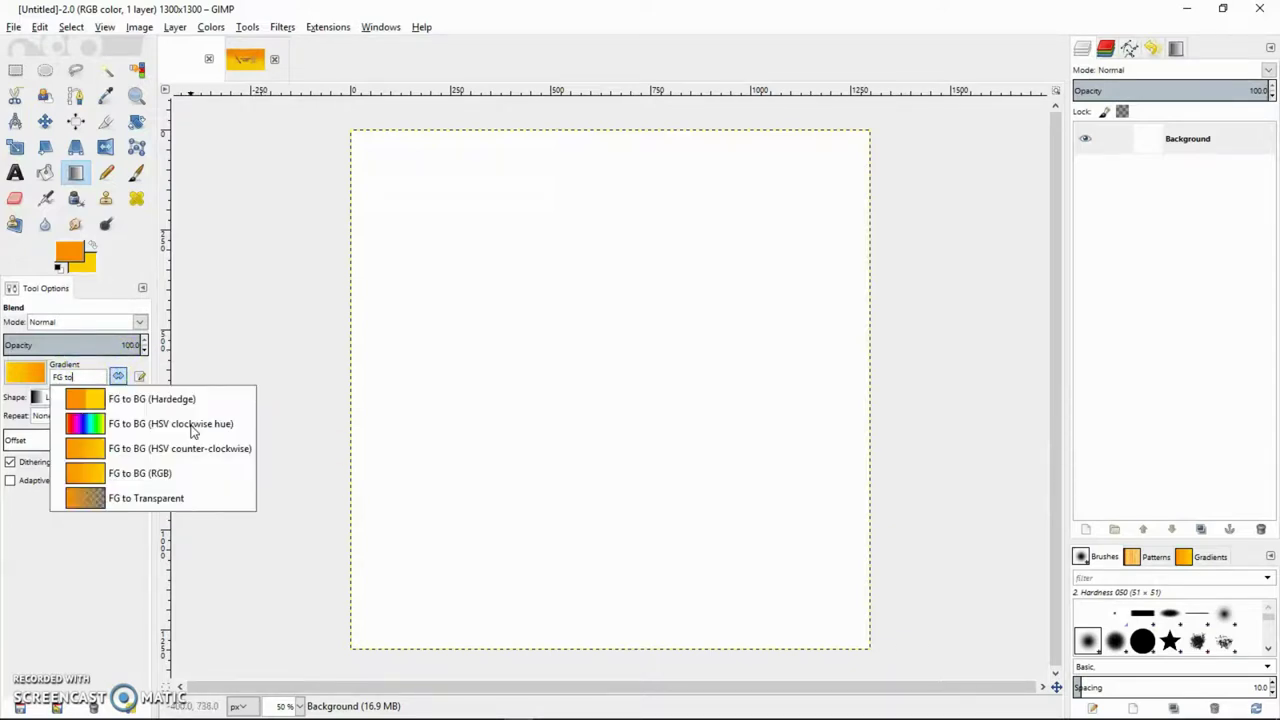
click(205, 435)
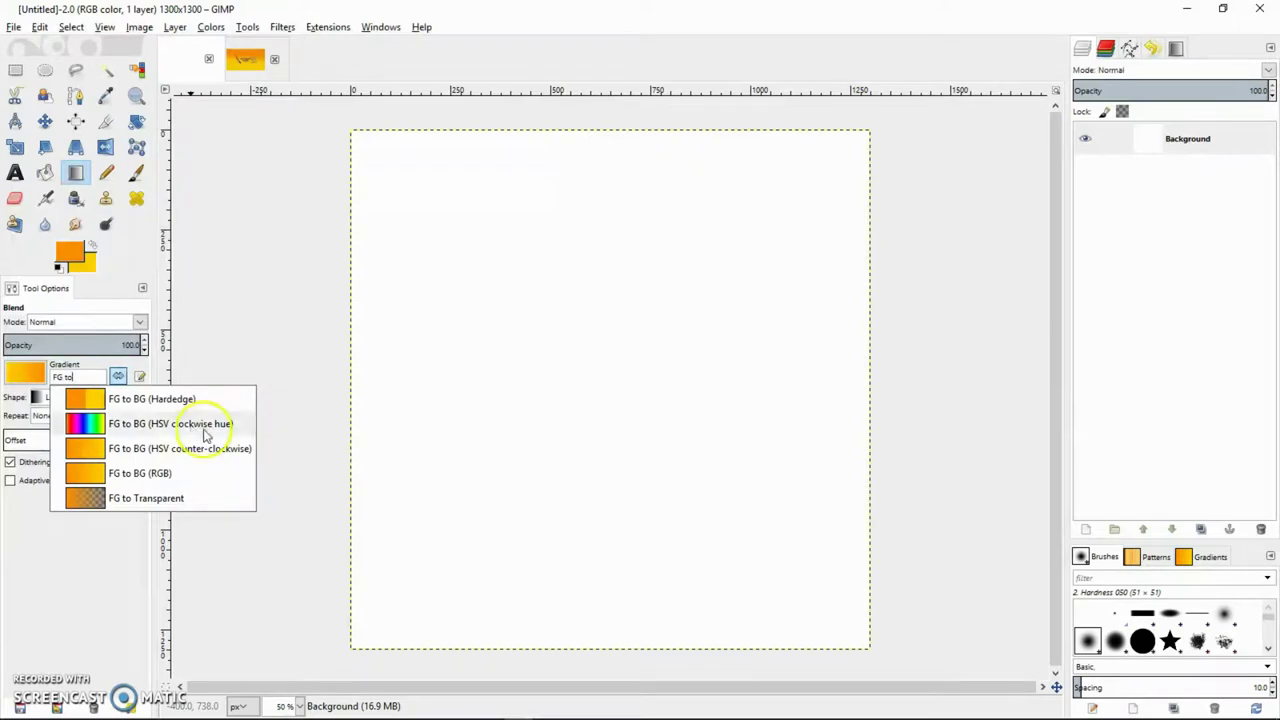
click(167, 475)
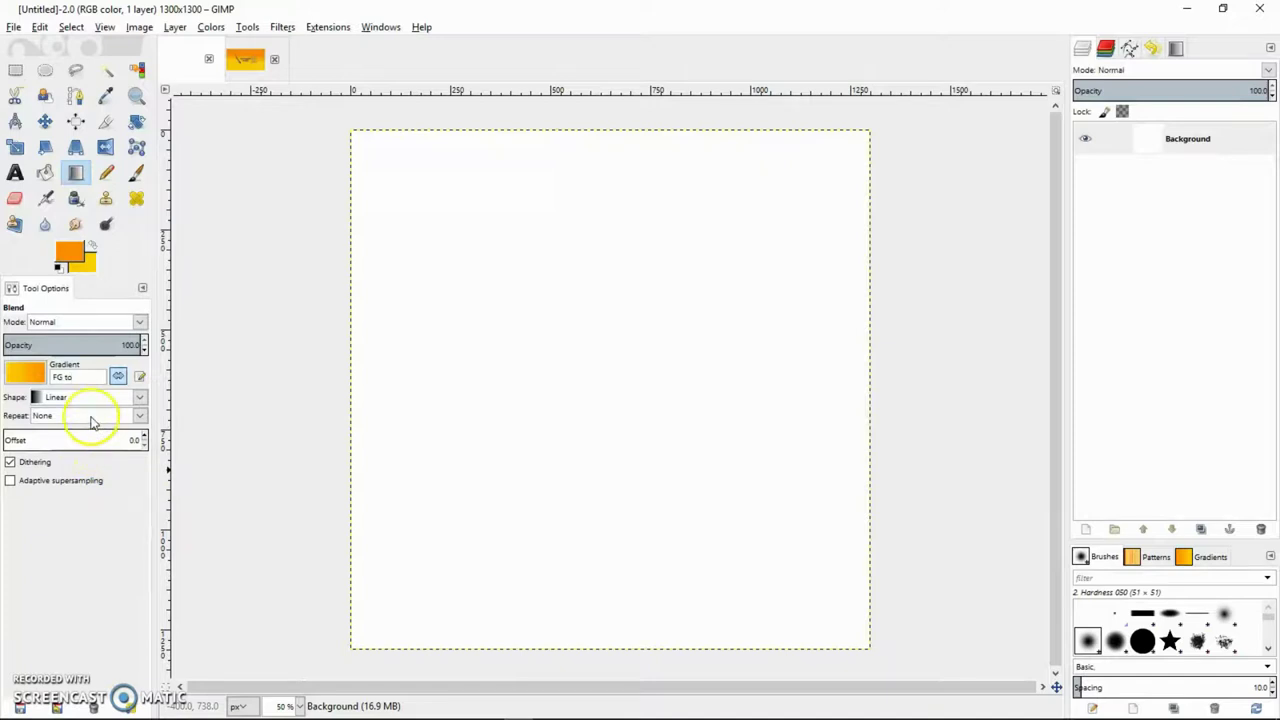
click(92, 495)
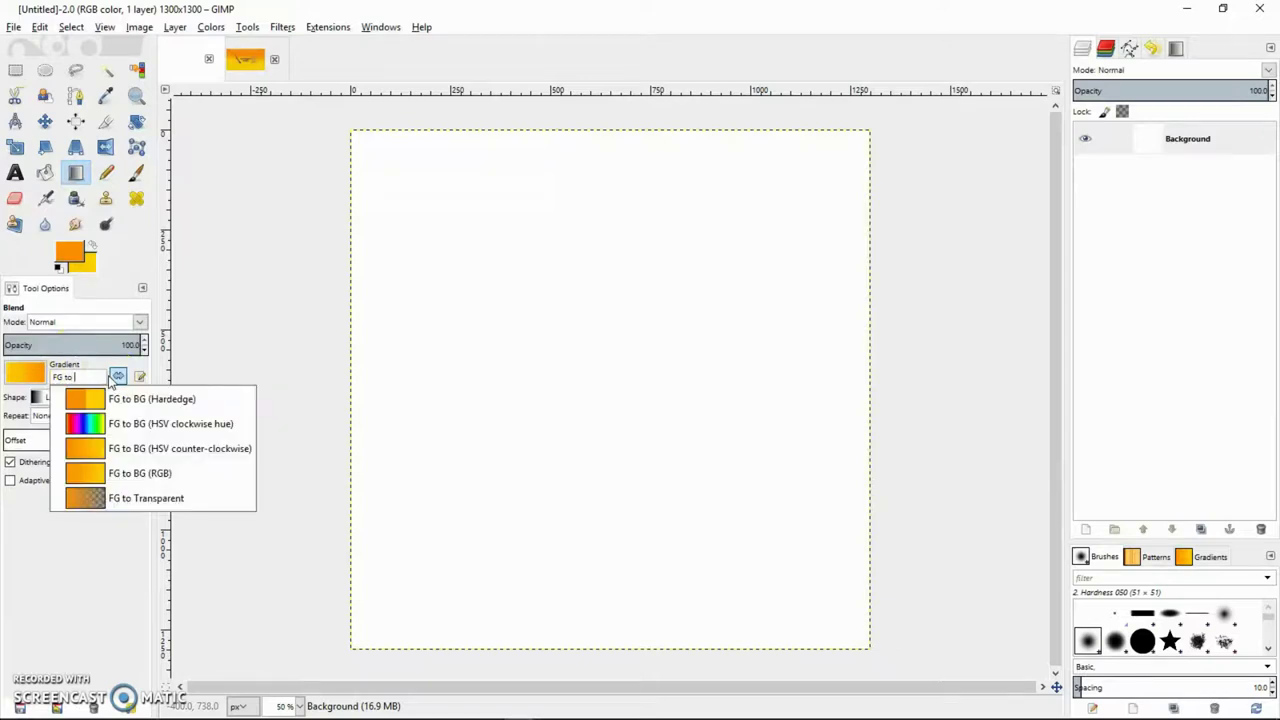
click(150, 473)
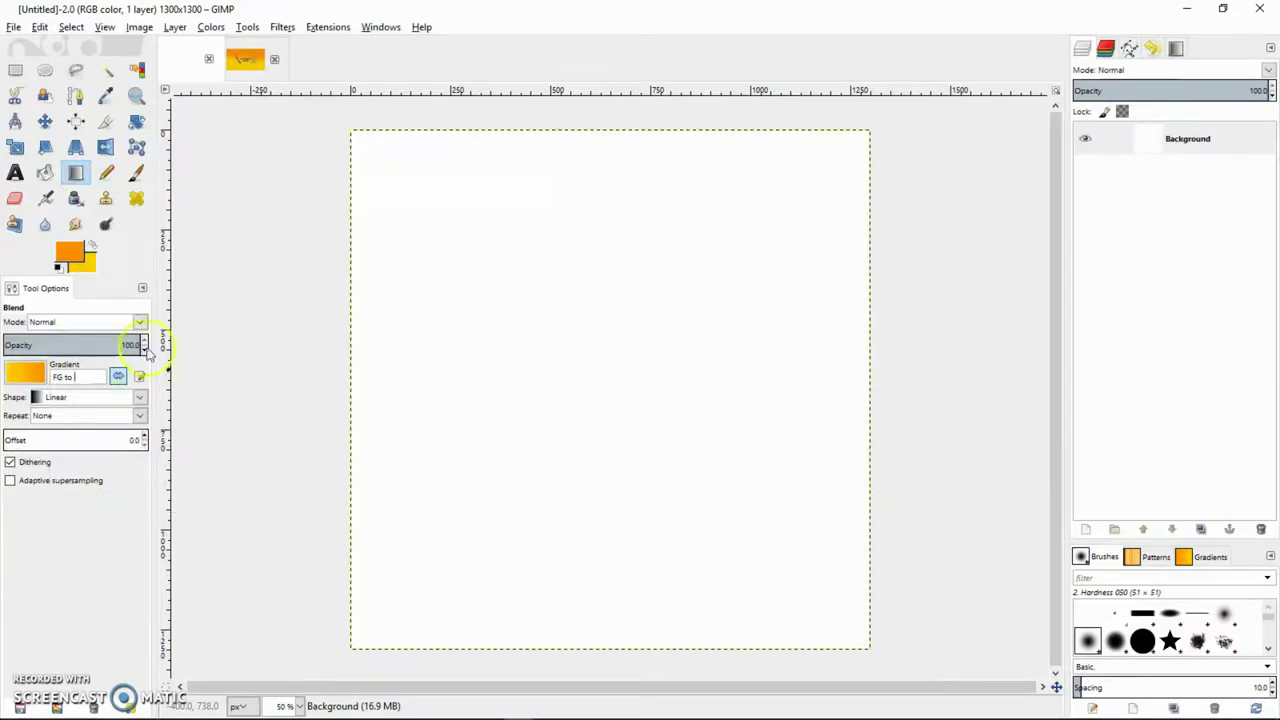
click(76, 397)
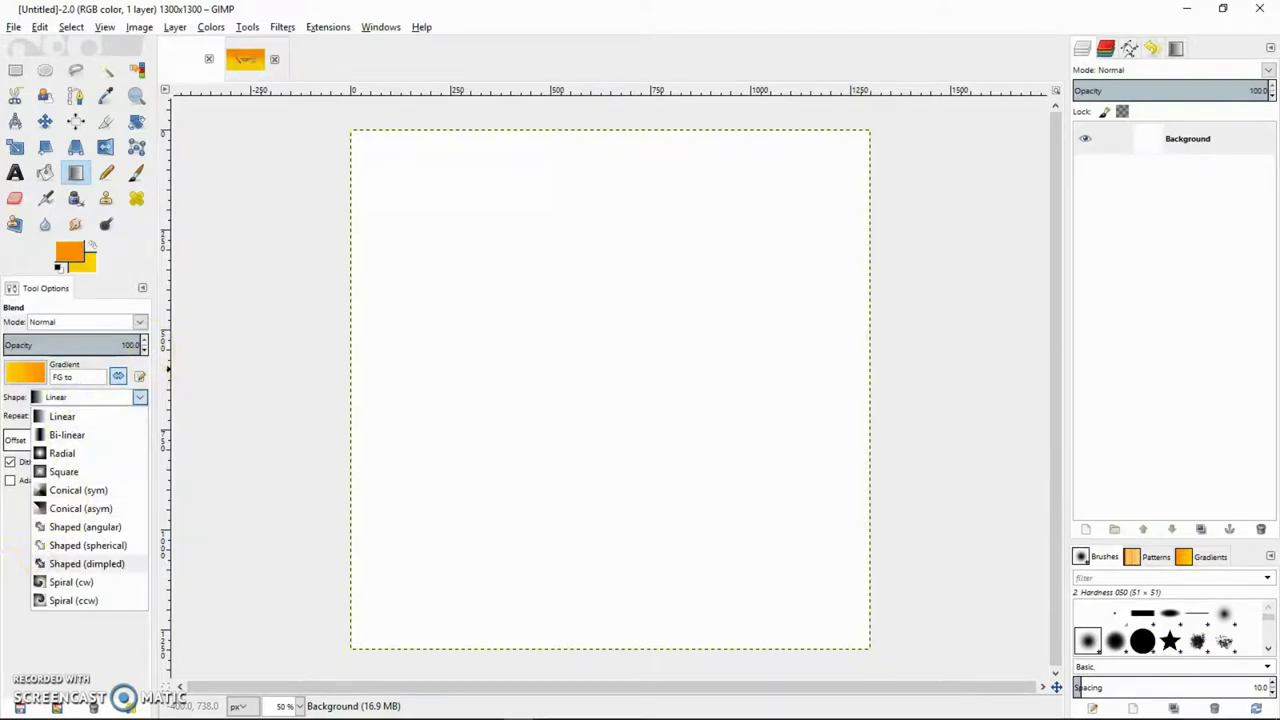
click(22, 583)
click(117, 379)
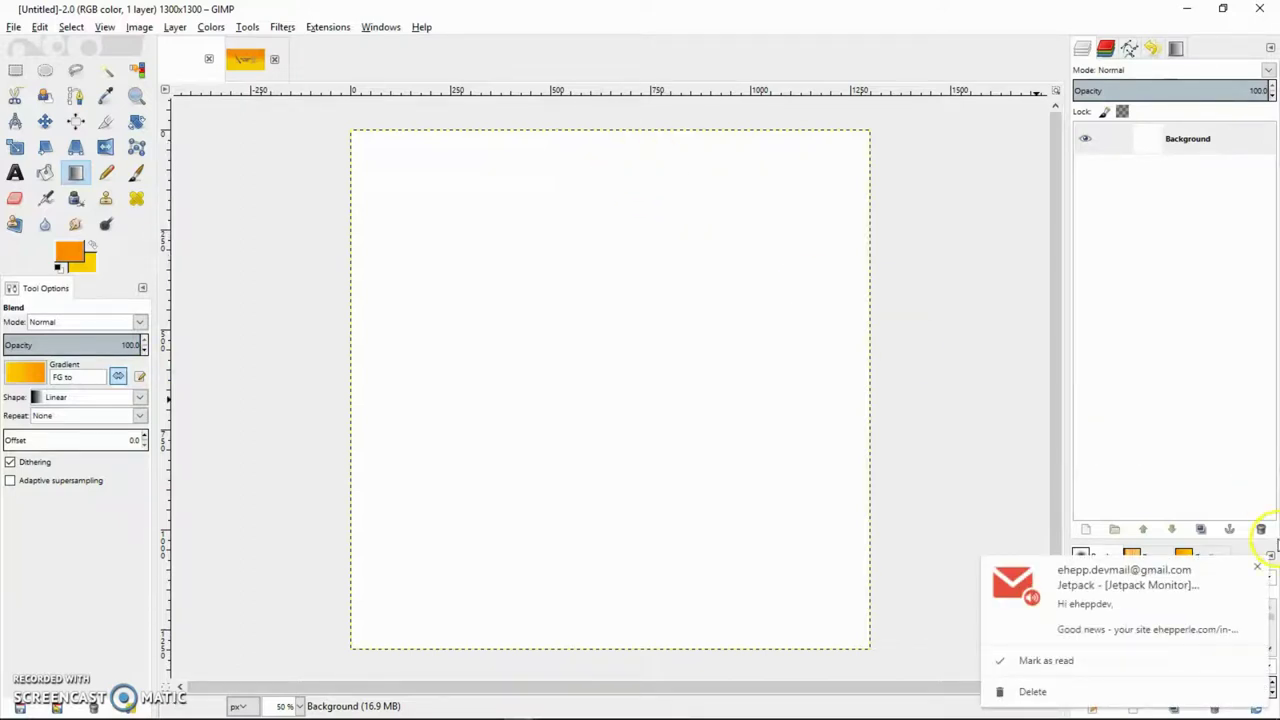
click(1253, 569)
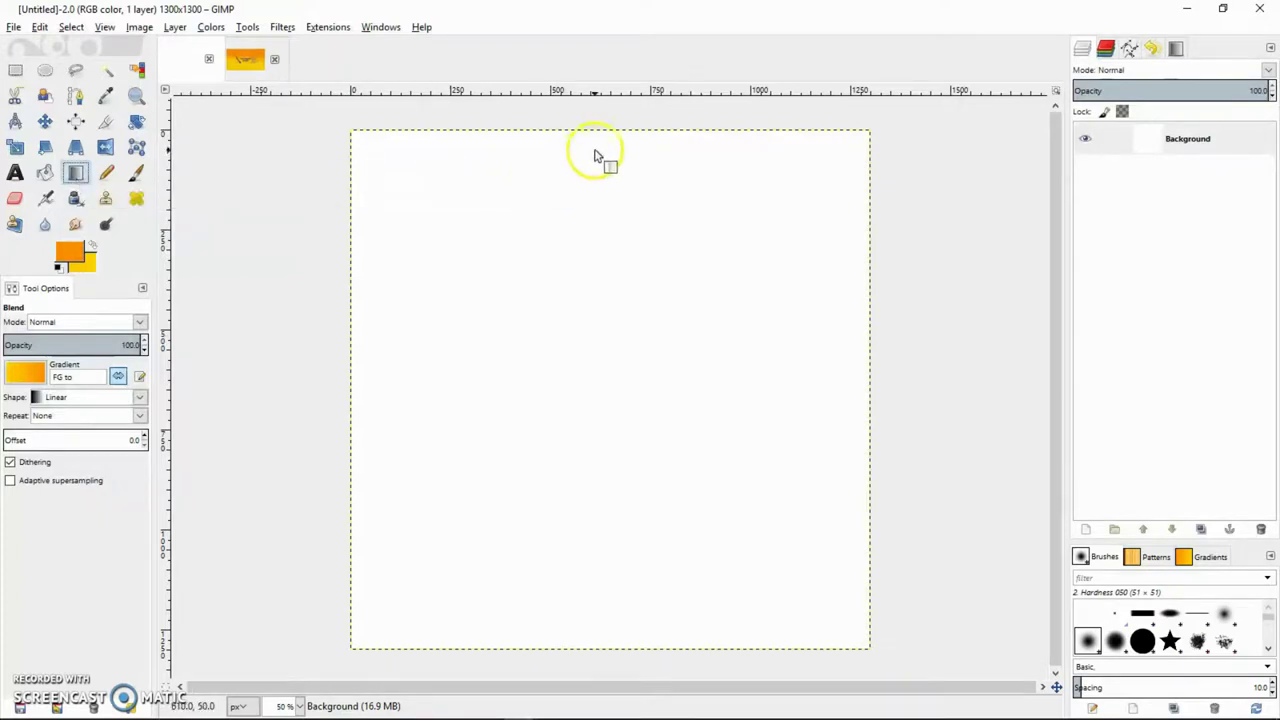
Try gradient drags, undoing each, until a vertical fill runs dark orange at top to yellow at bottom.
drag(595, 162, 614, 345)
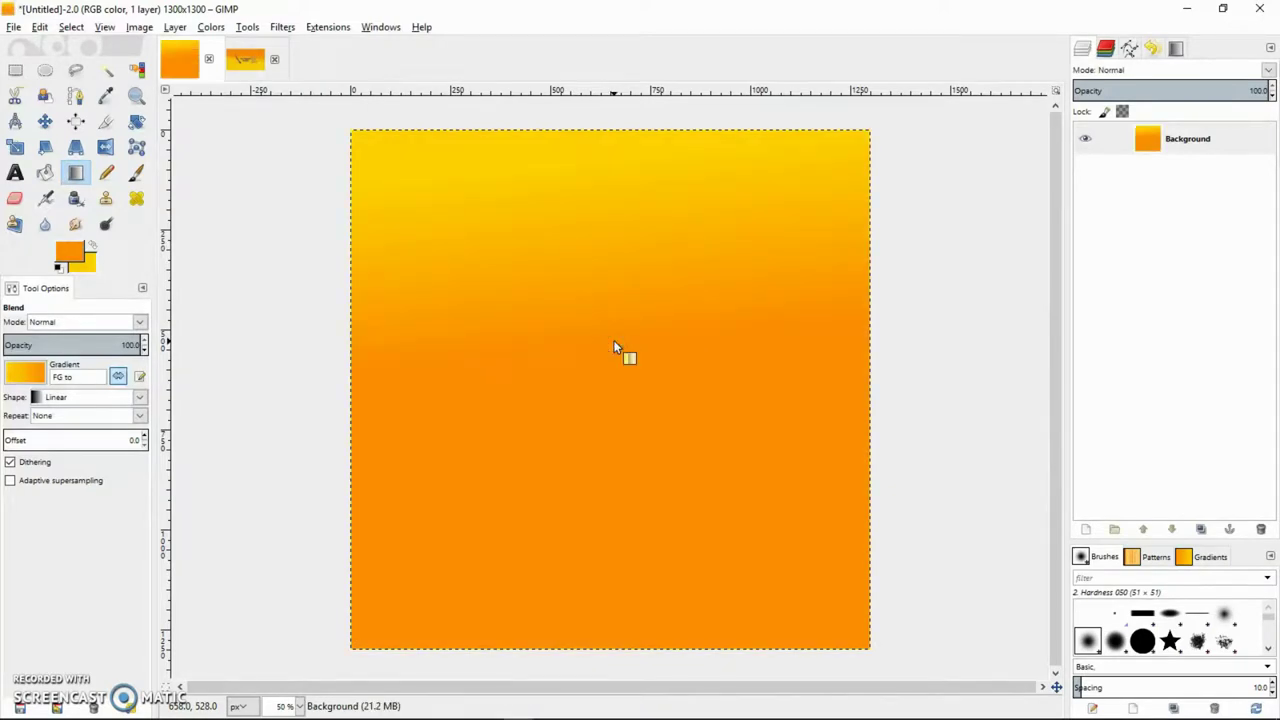
key(alt+Tab)
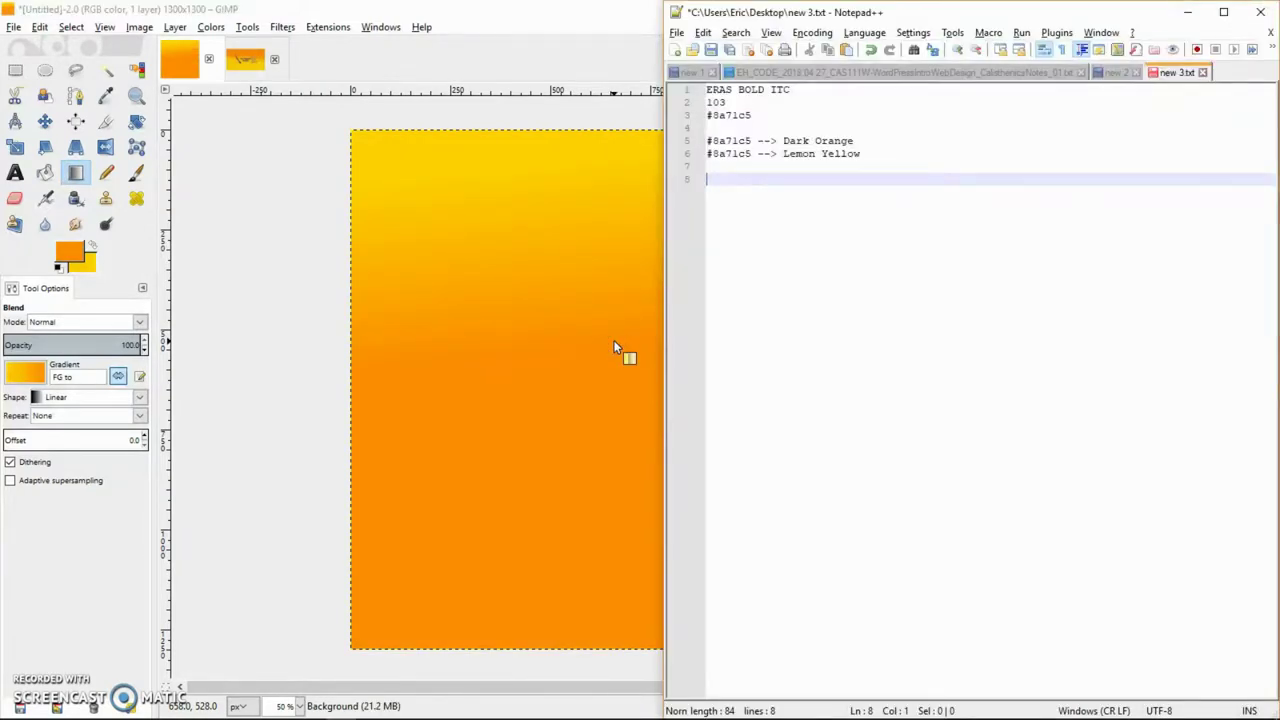
key(alt+Tab)
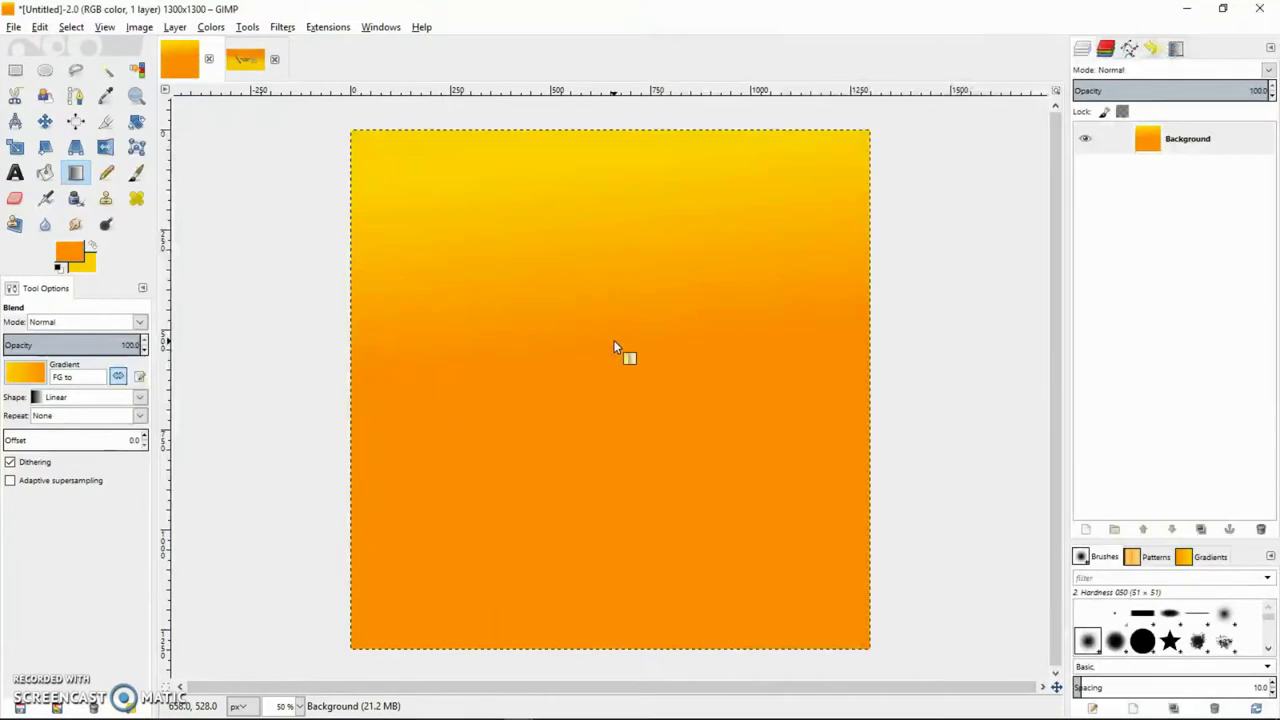
click(118, 377)
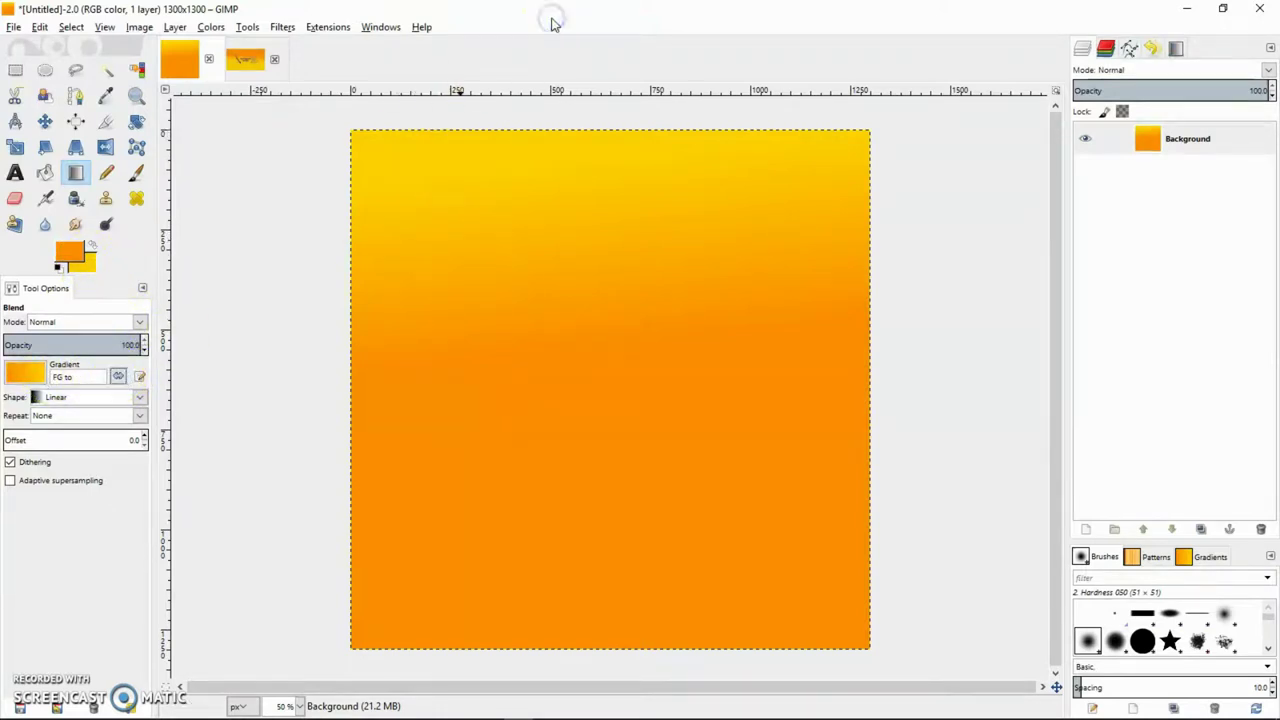
key(ctrl+z)
drag(608, 177, 720, 203)
key(ctrl+z)
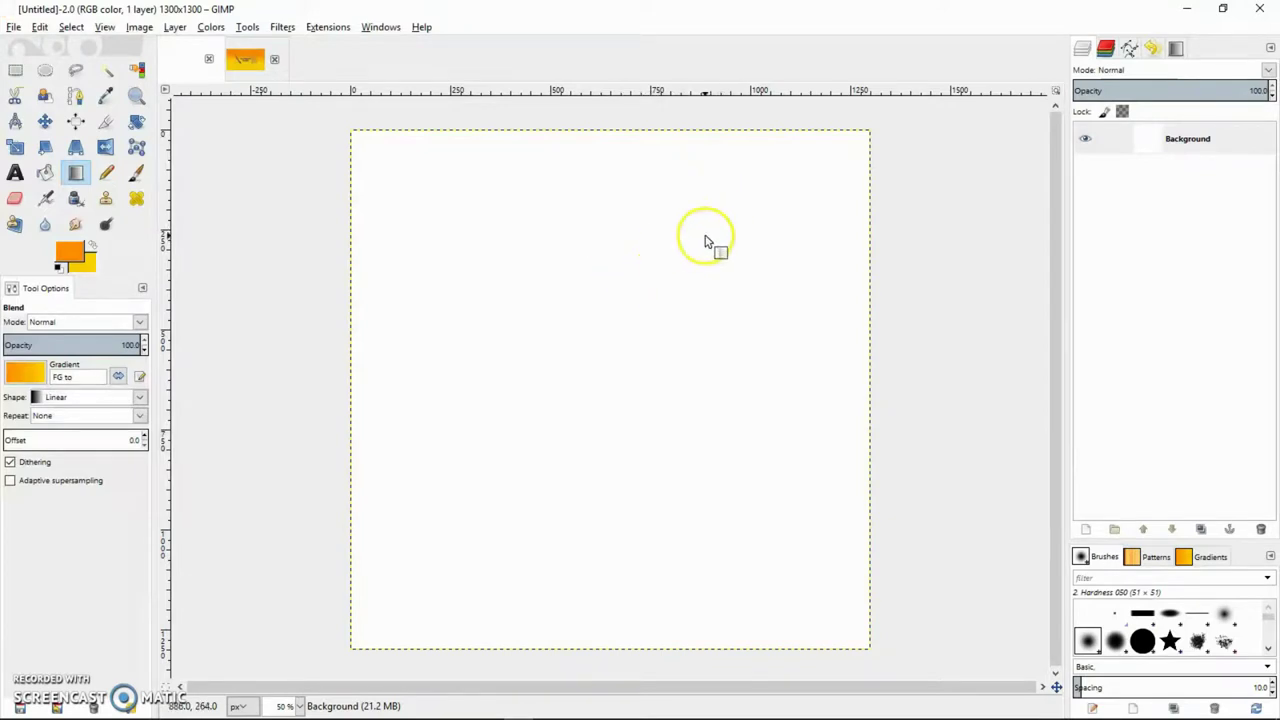
drag(715, 187, 640, 297)
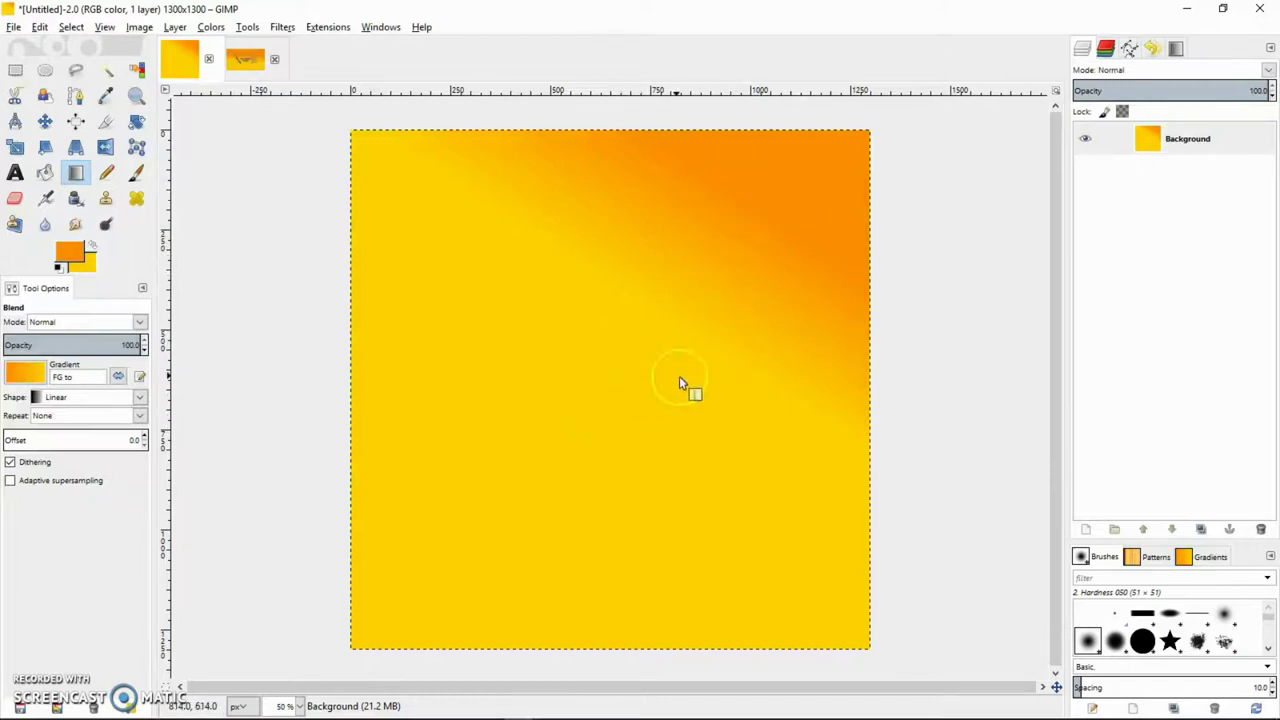
key(ctrl+z)
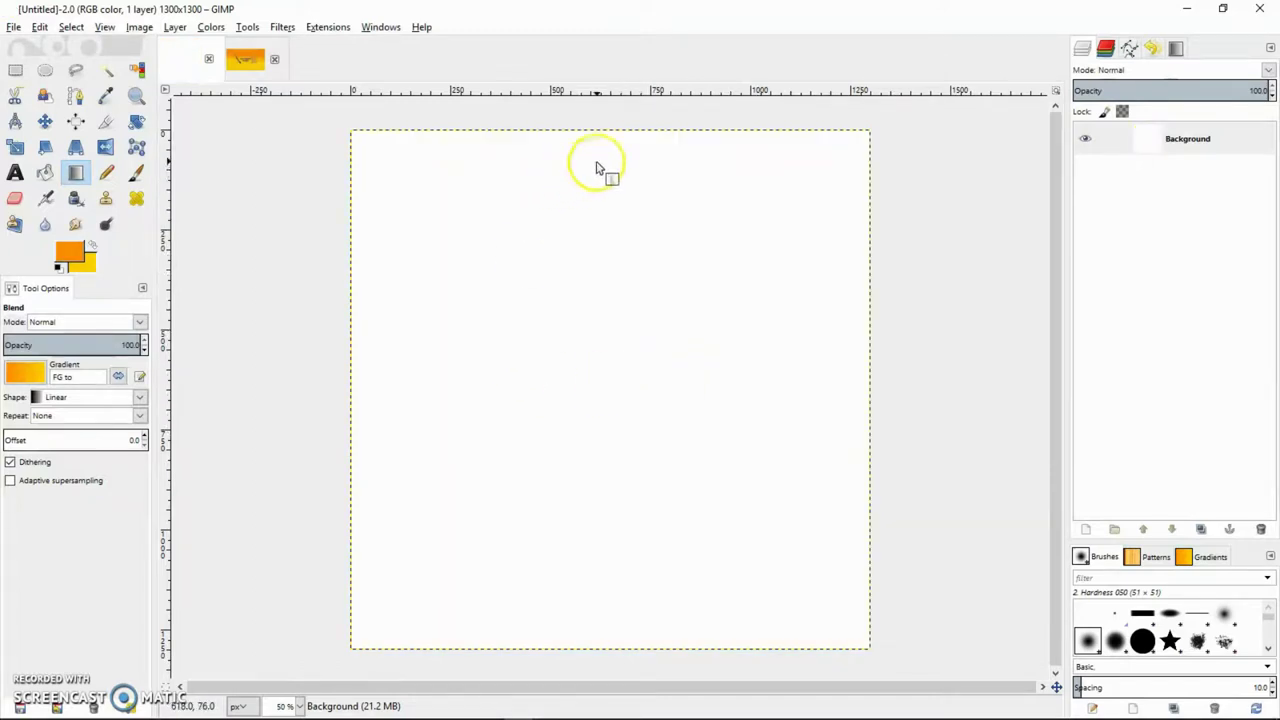
drag(590, 160, 596, 459)
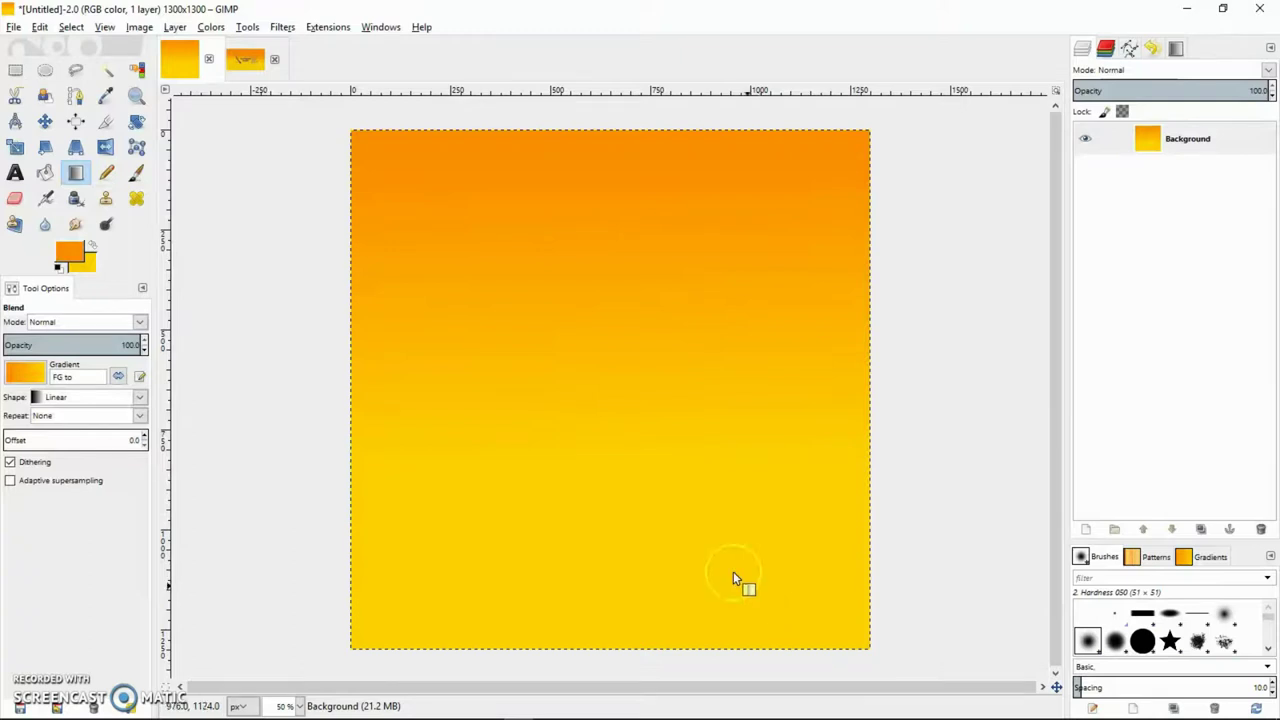
In Save As, name the file EH_DESIGNS_2018.04.30_AdvertBanner_125px_<brand>_01 and select the base name.
key(alt+f)
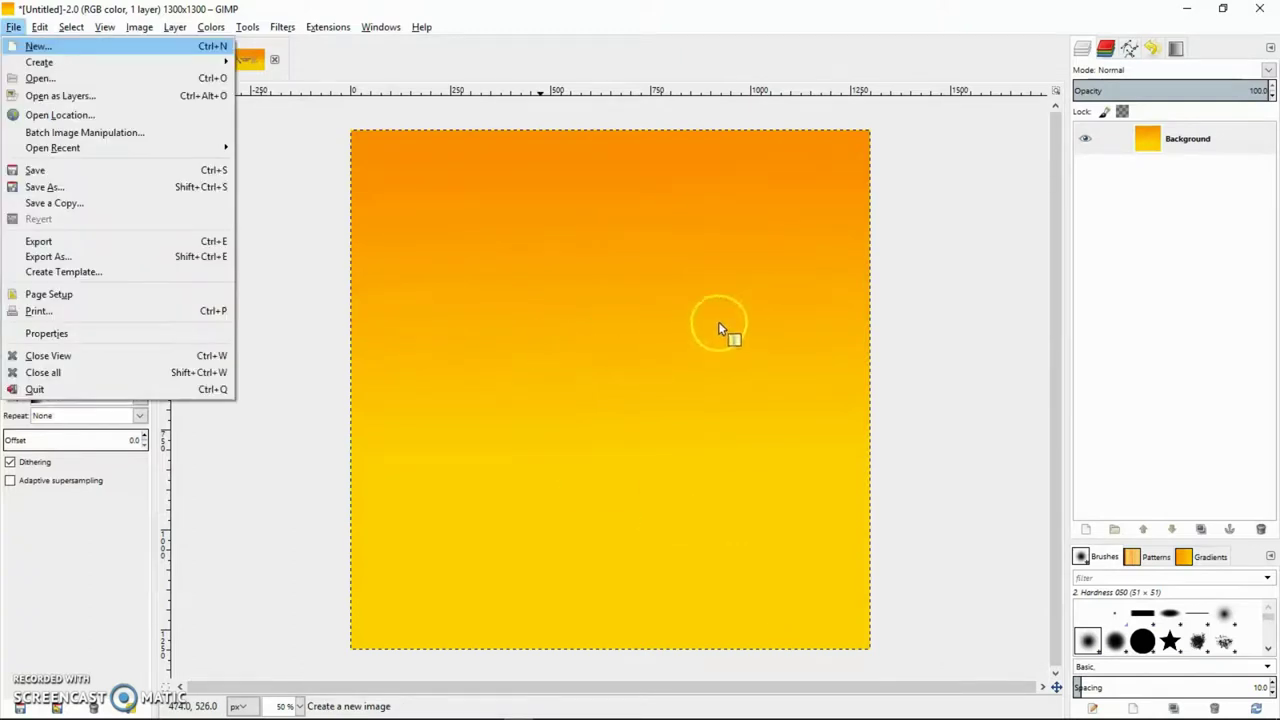
key(s)
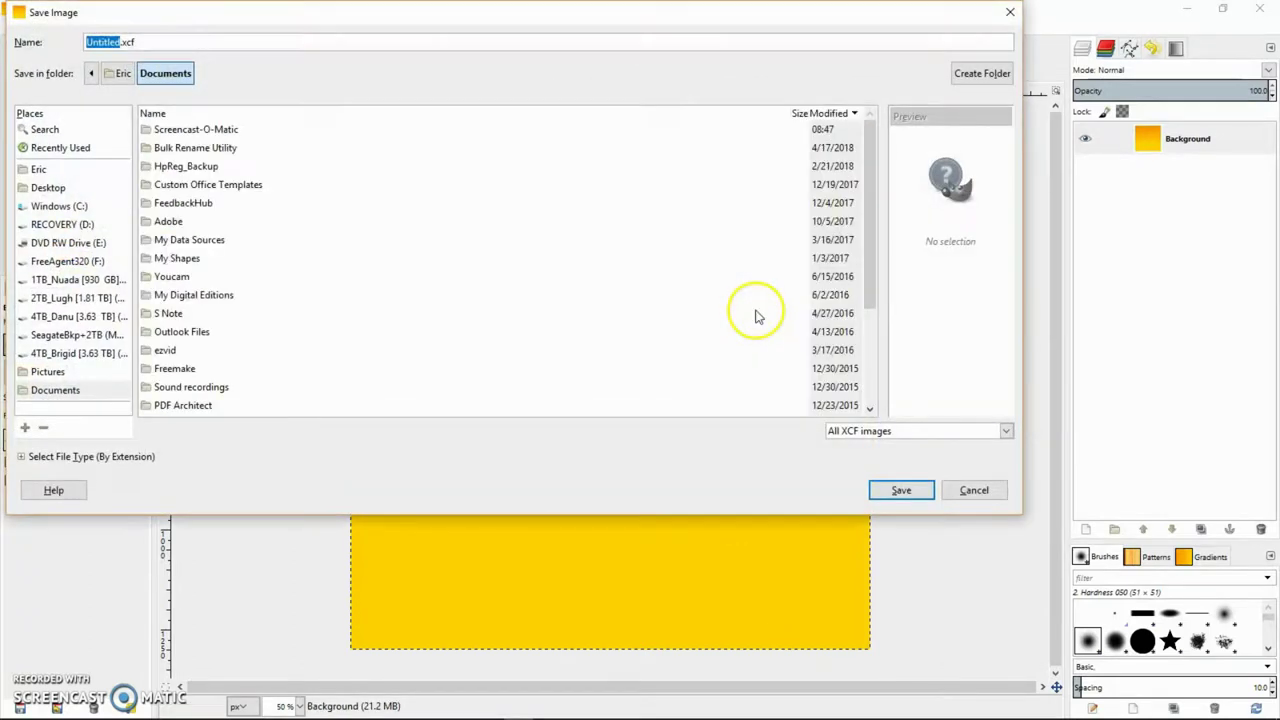
key(Caps_Lock)
text(EH)
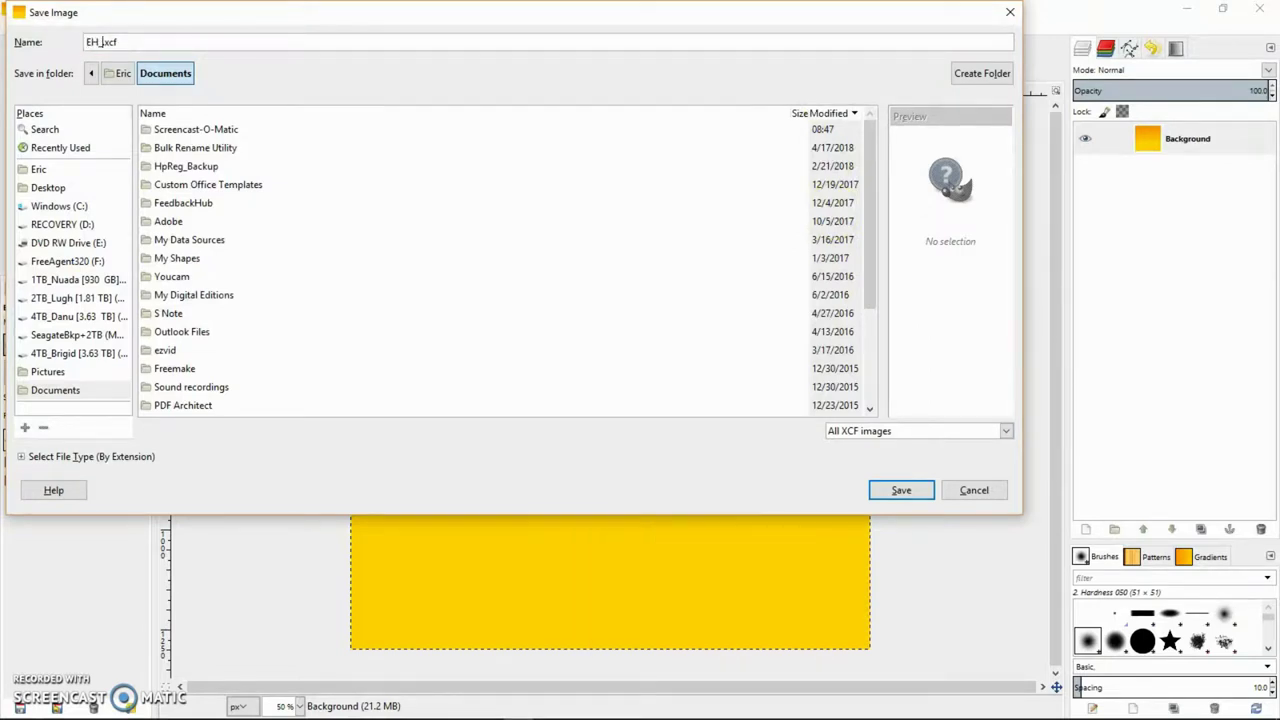
text(_DESIGNS)
text(2018.04.30_)
key(Caps_Lock)
text(Advert)
text(Banner_1)
text(25)
text(i)
key(BackSpace)
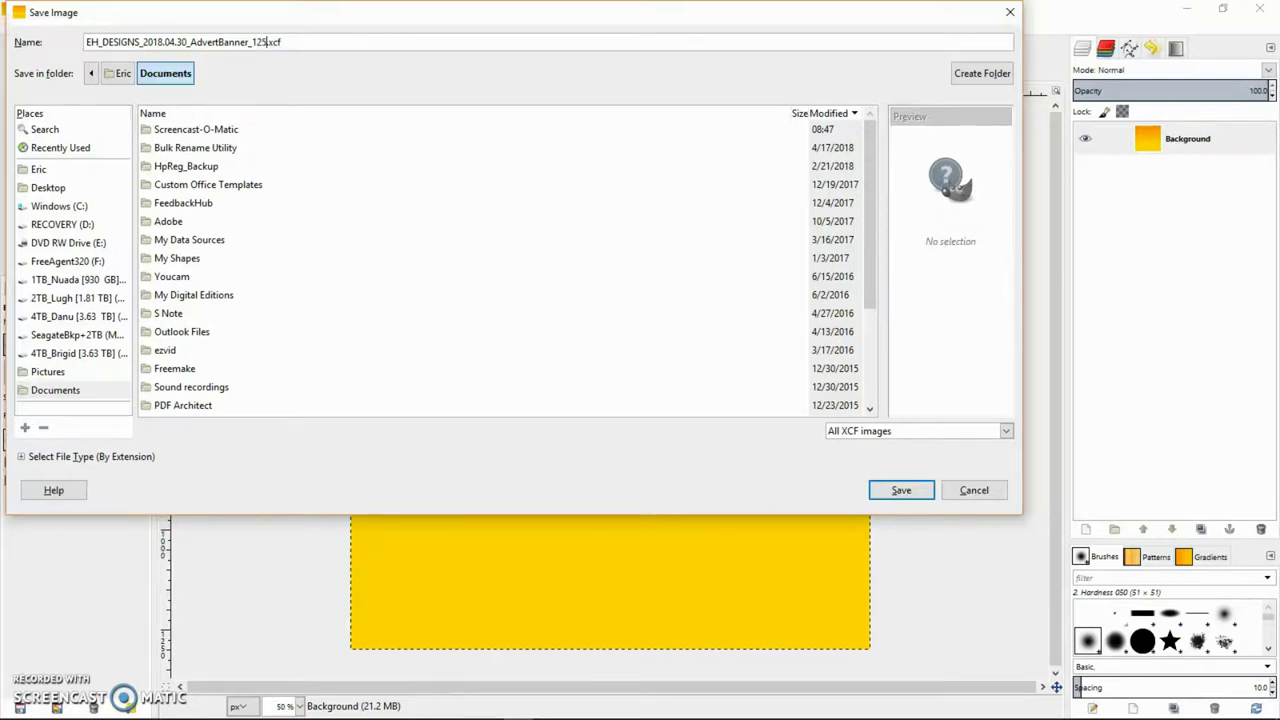
text(px_EricHepperleDesigns_)
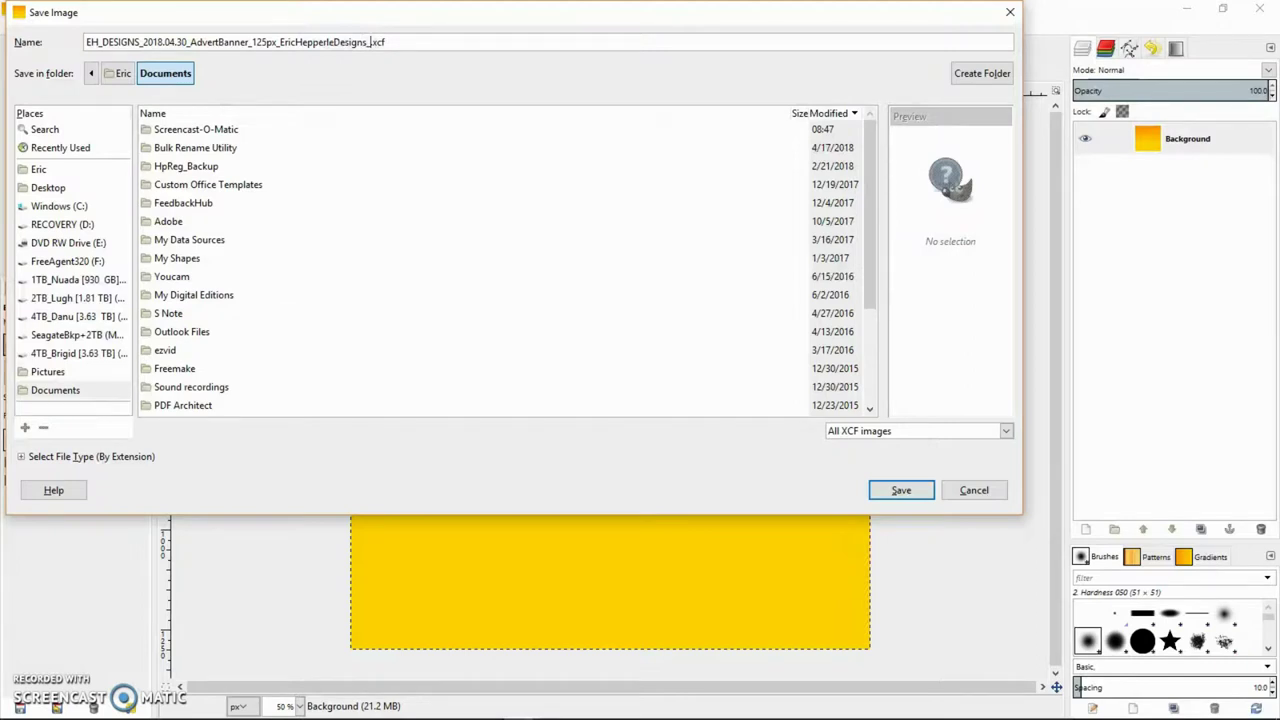
text(01)
key(Left)
key(Left)
key(Left)
key(shift+Home)
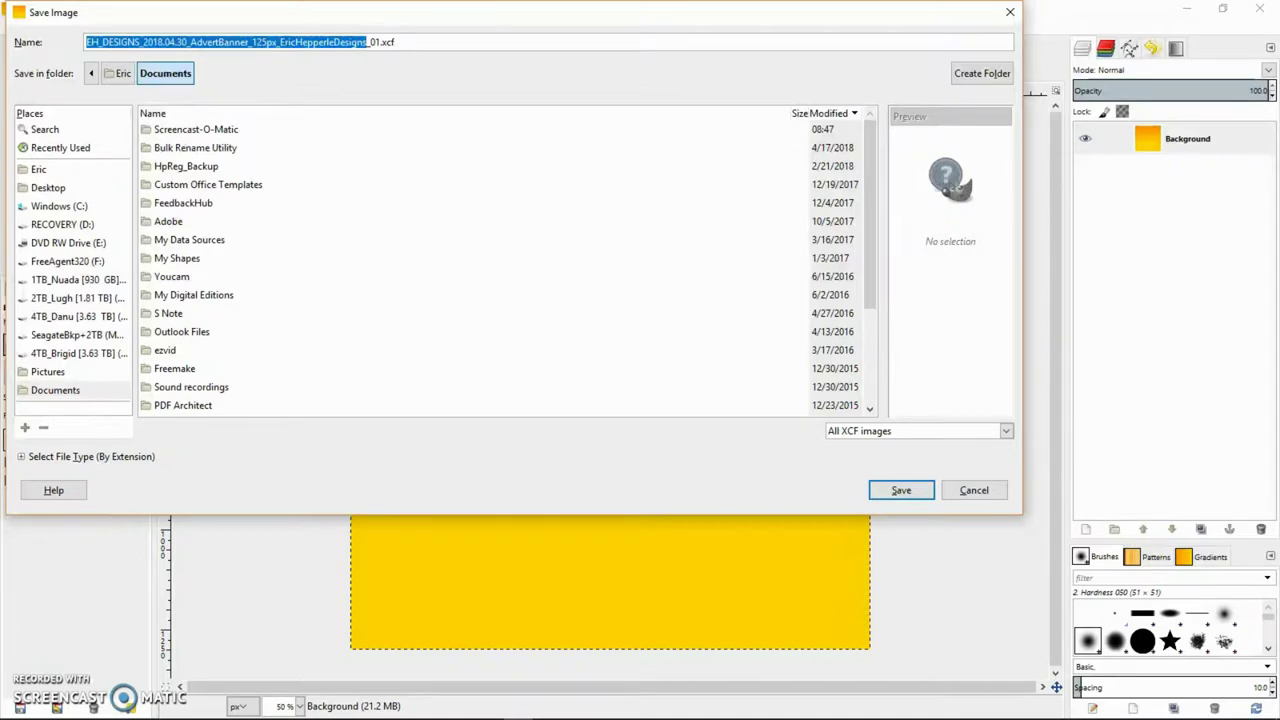
Create a new Desktop folder named after the banner file.
click(45, 190)
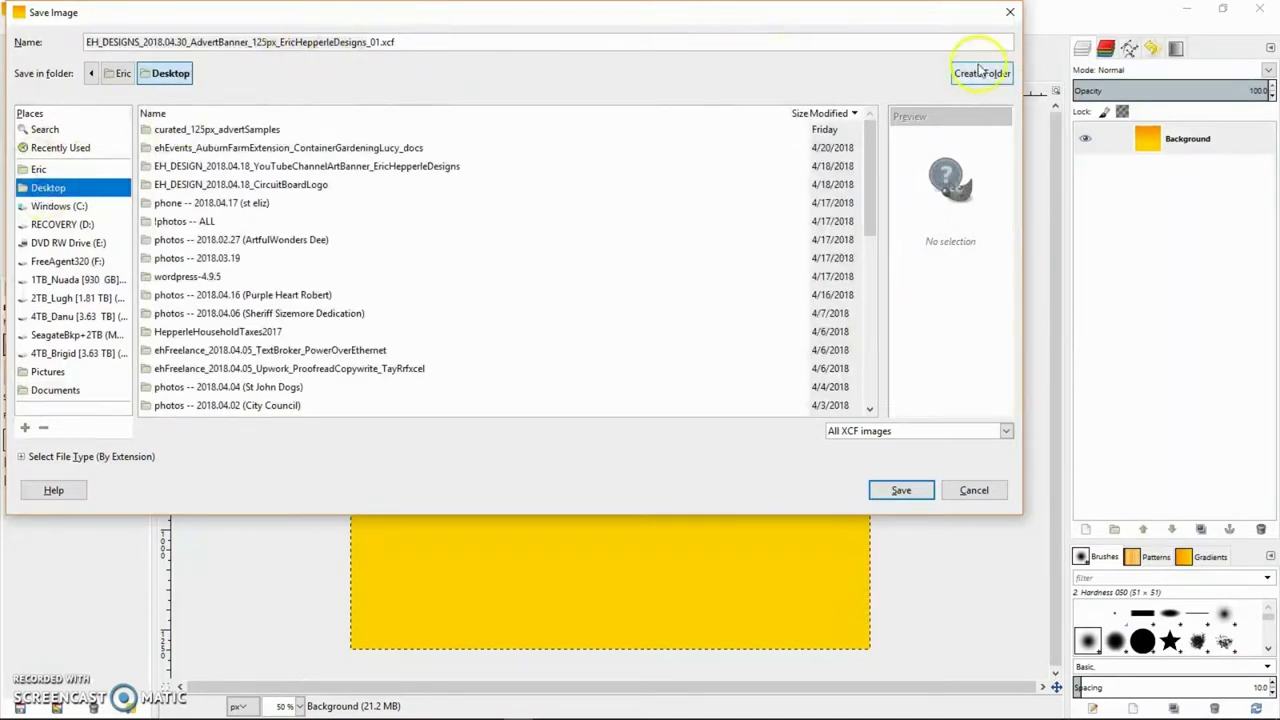
click(978, 74)
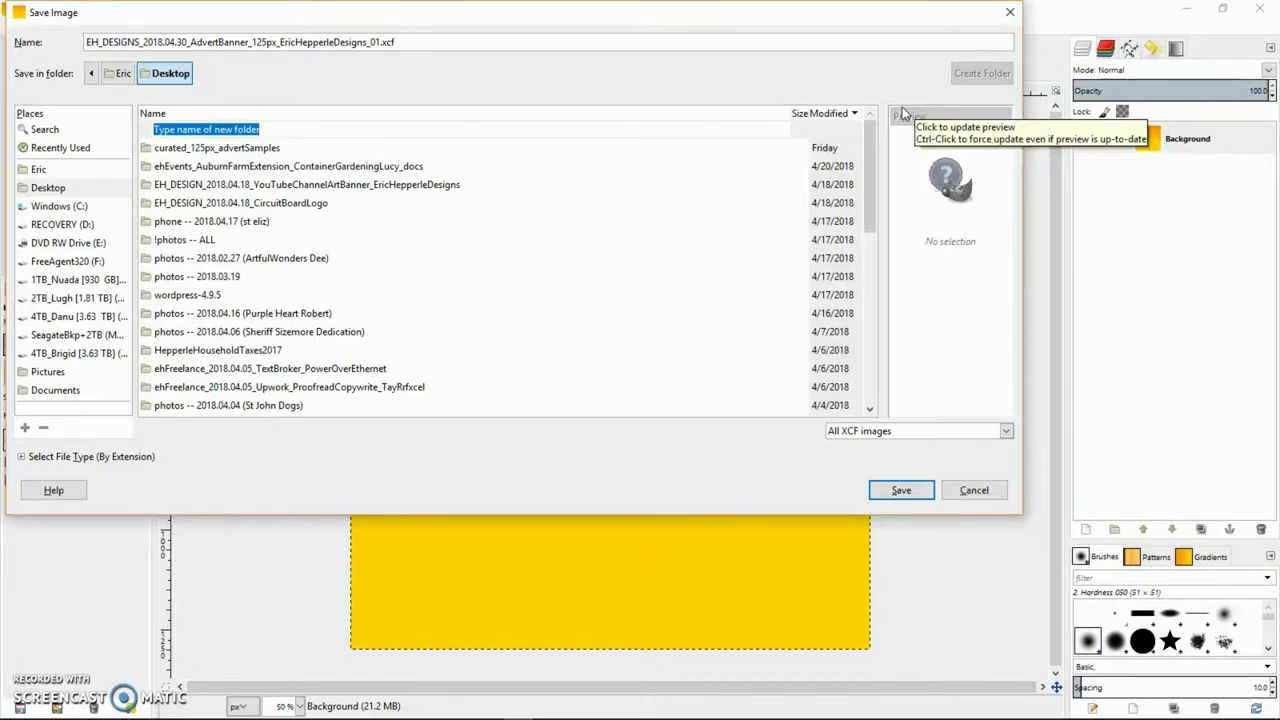
text(EH_DESIGN_2018.04.30_AdvertBanner_125px_EricHepperleDesigns)
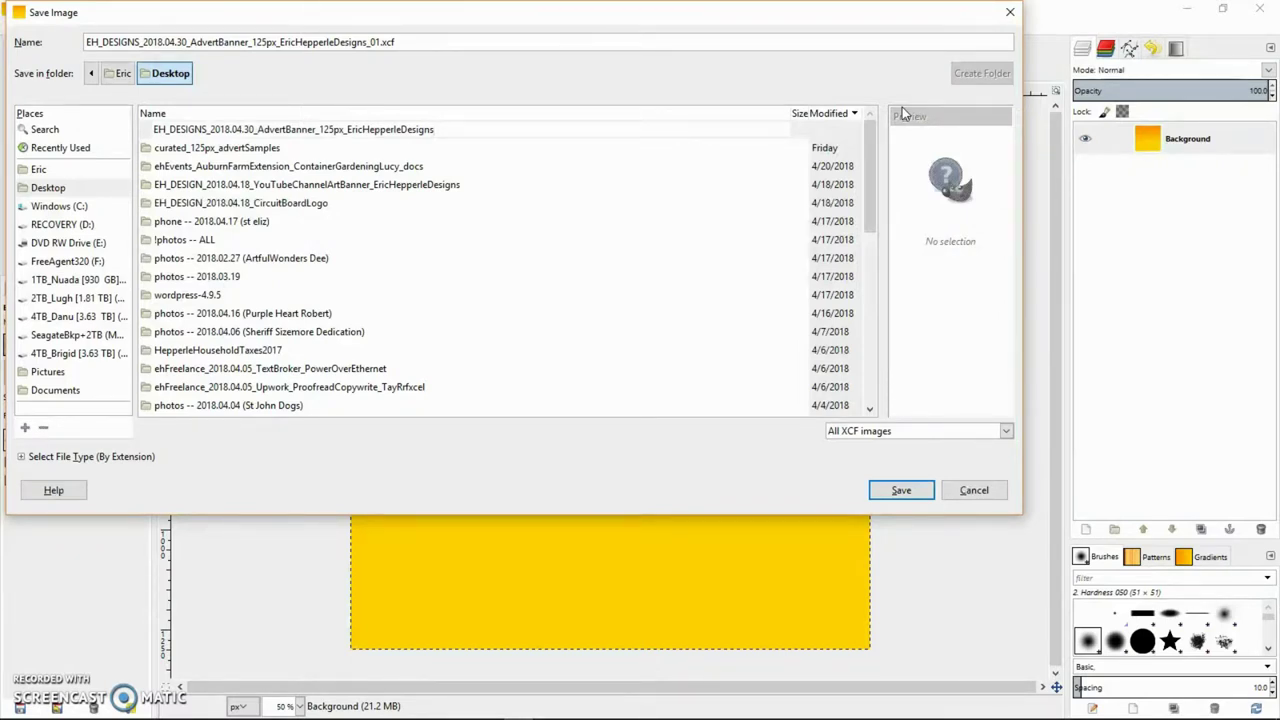
key(Return)
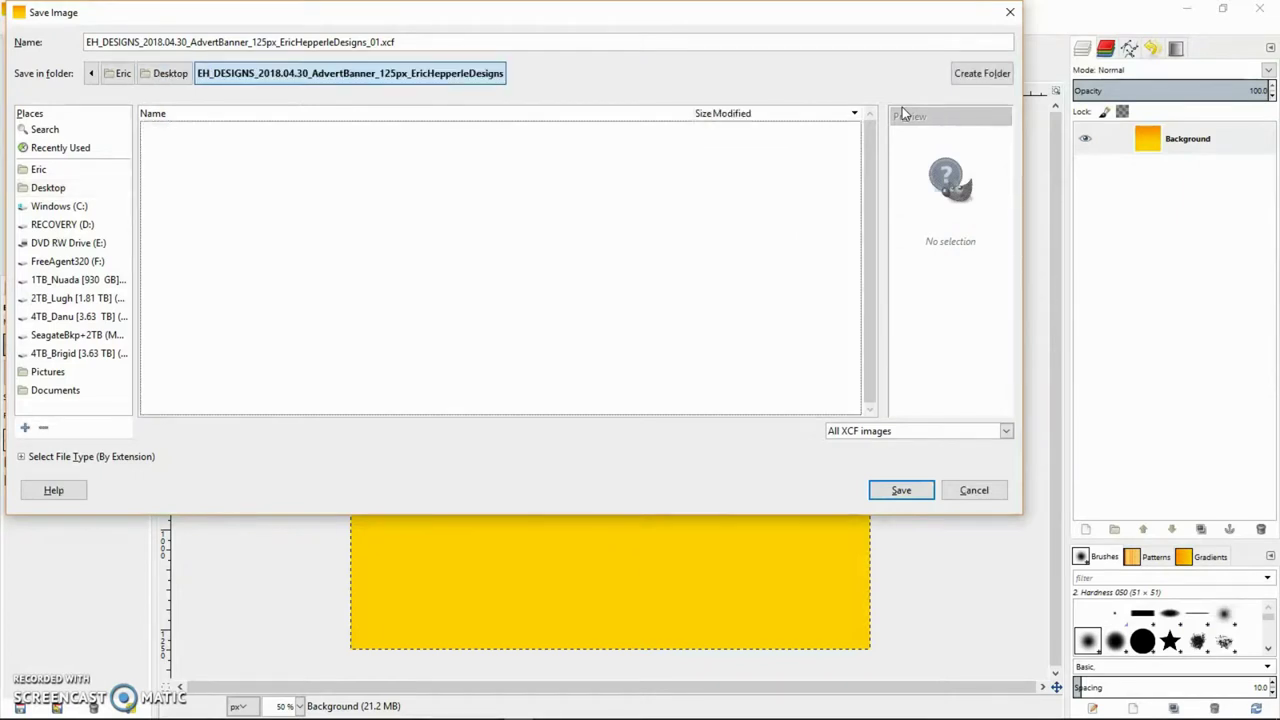
Append .00 to the file name and save the image into the new folder.
click(400, 42)
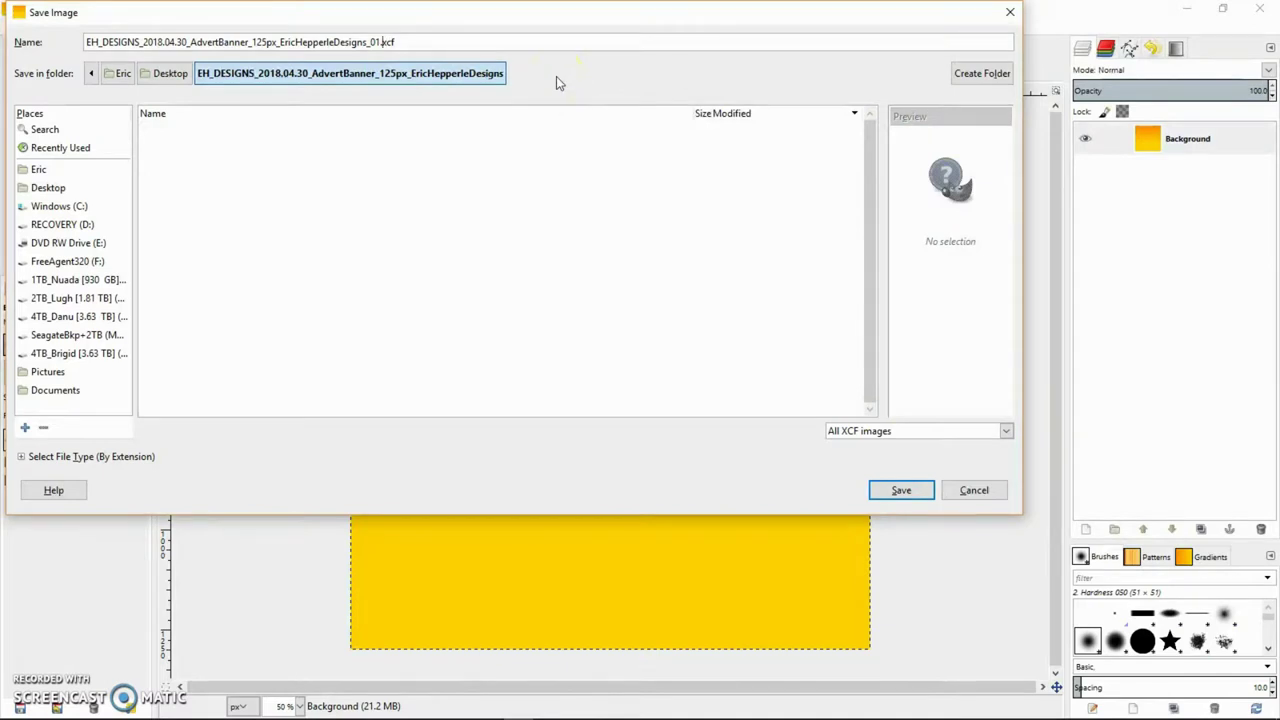
text(.00)
click(902, 493)
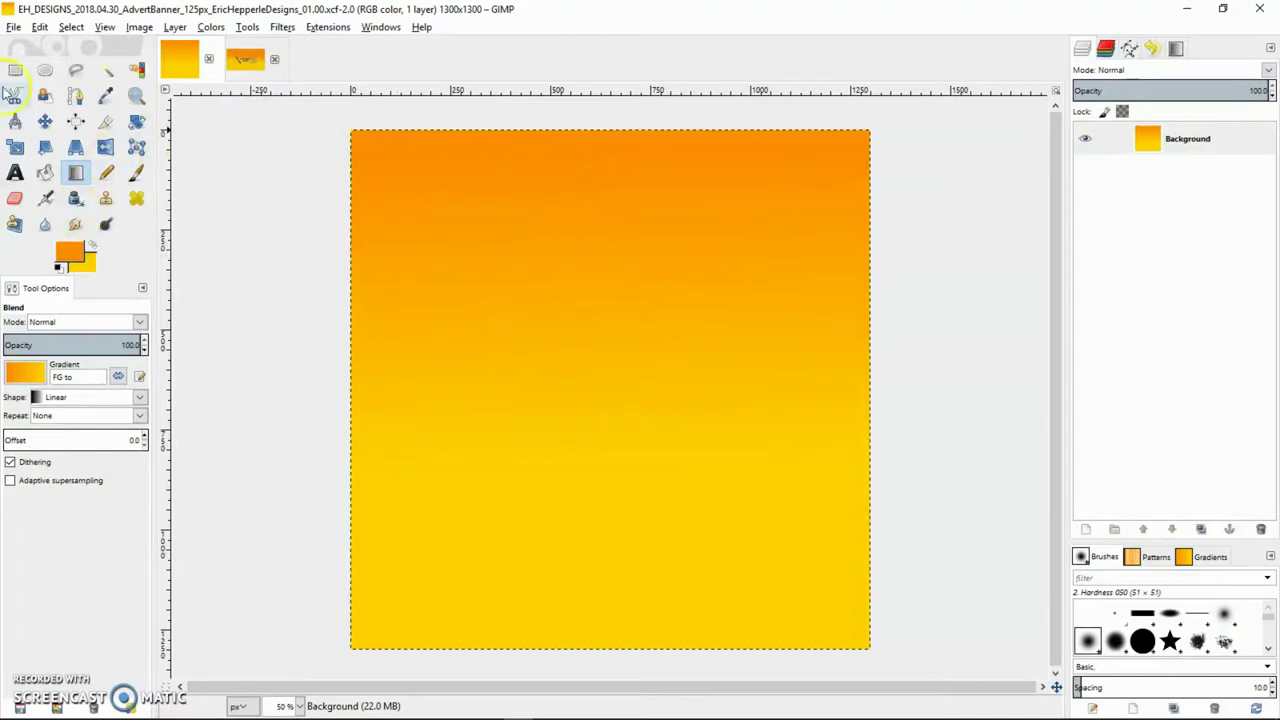
Draw a text box near the top of the banner, try changing its font, then discard it.
click(15, 172)
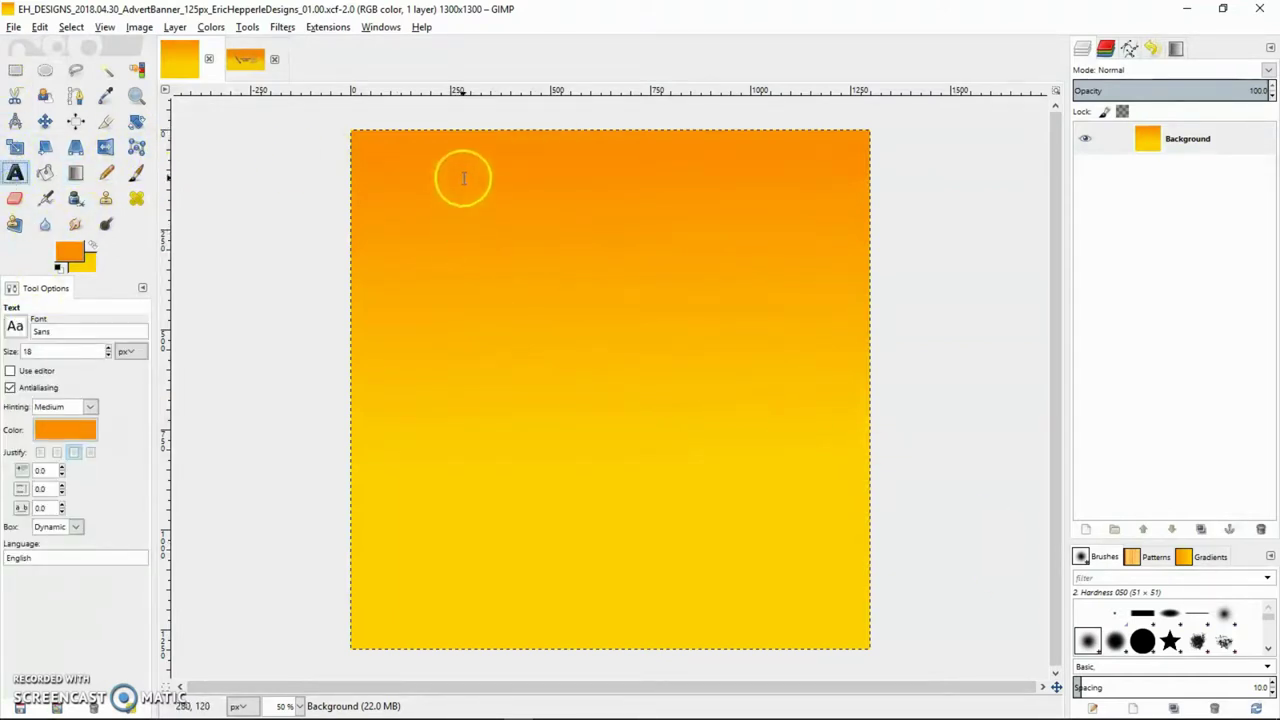
drag(463, 178, 787, 303)
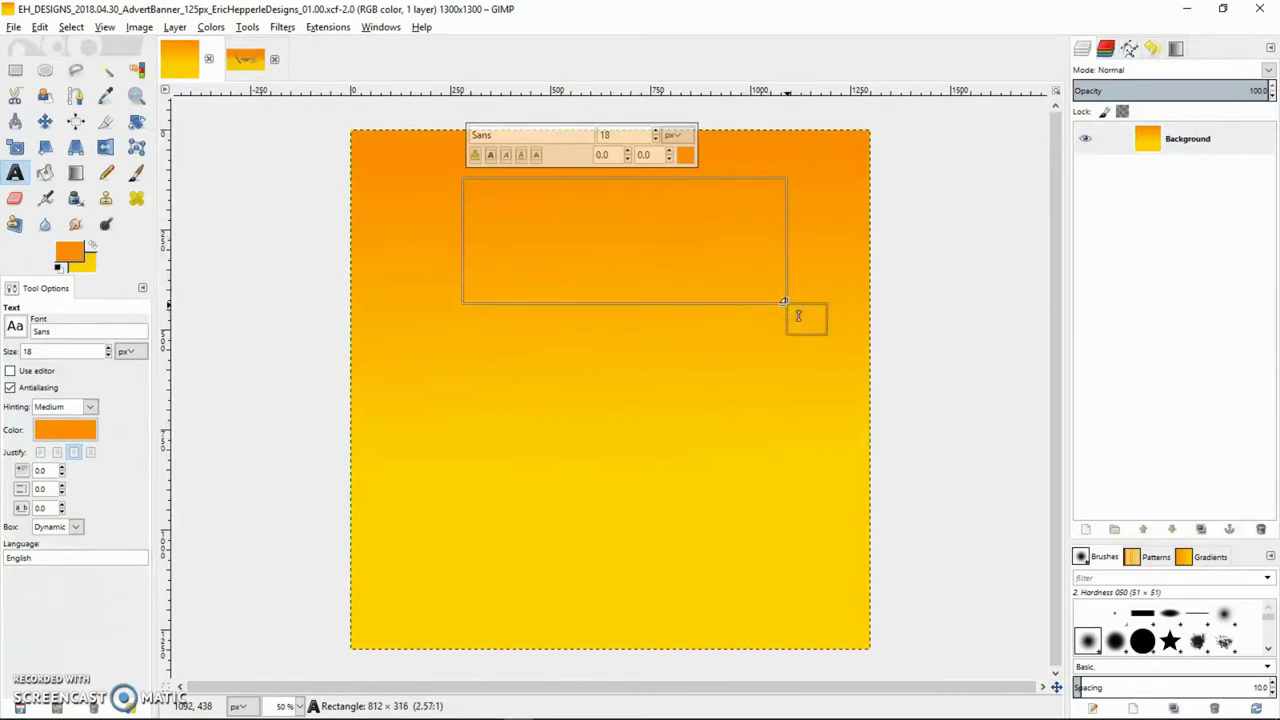
click(508, 135)
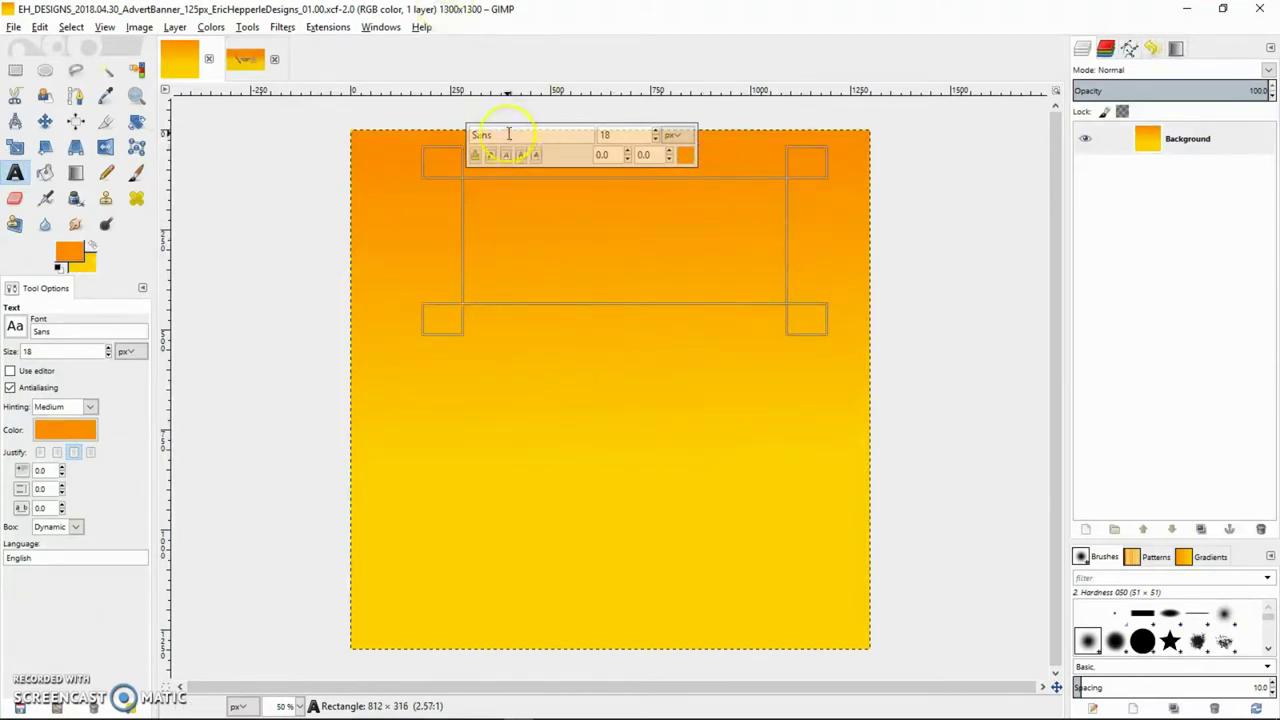
double_click(506, 134)
click(351, 135)
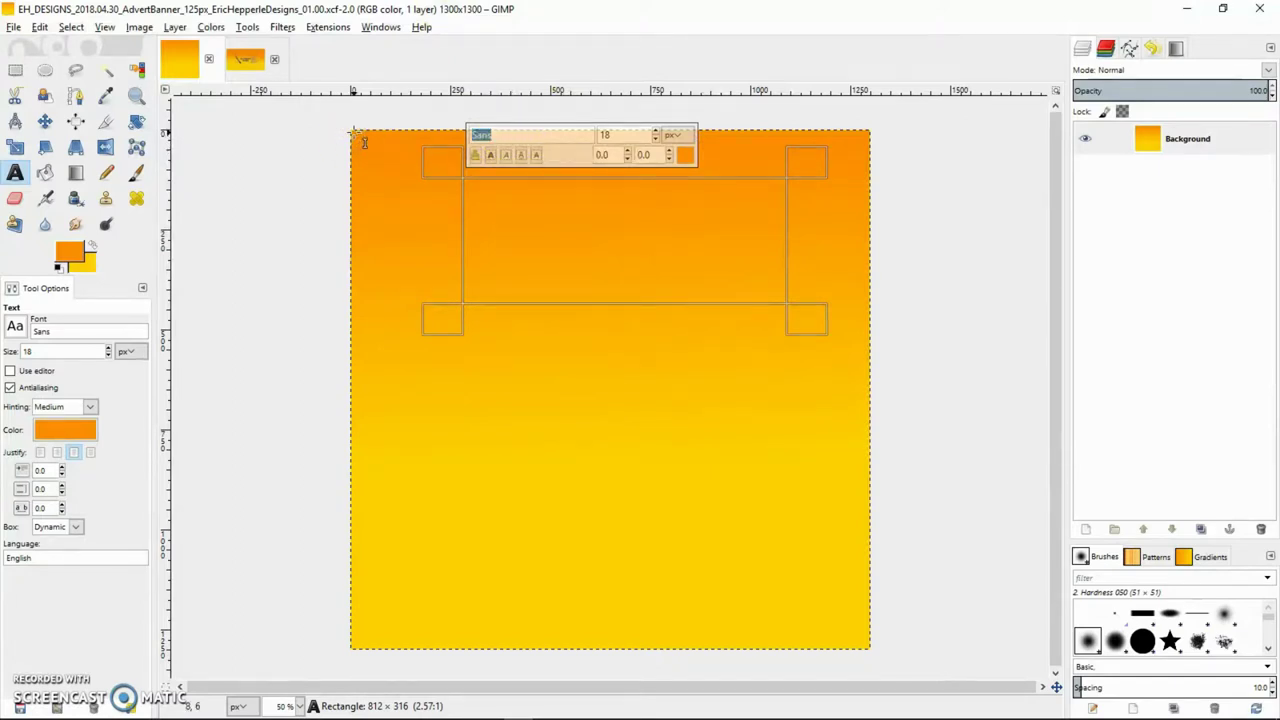
click(480, 191)
Set the Text tool font to Eras Bold ITC in Tool Options and select the size value.
click(76, 335)
click(8, 326)
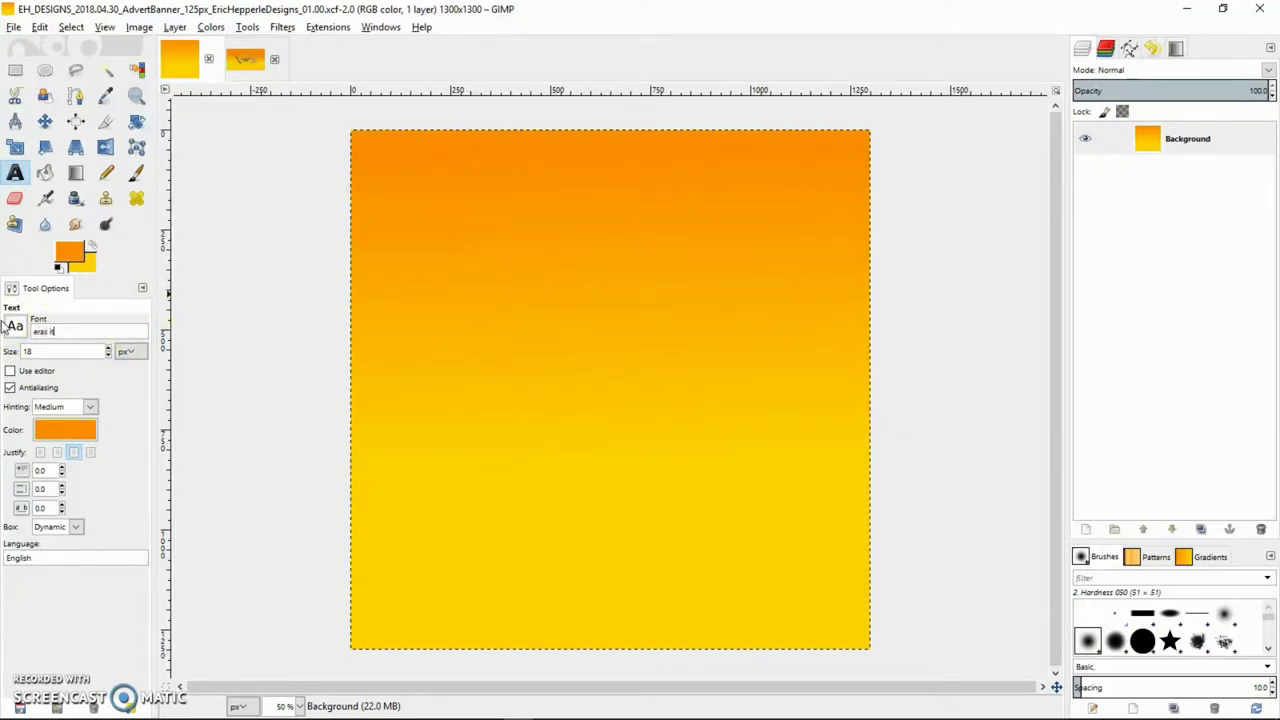
click(13, 328)
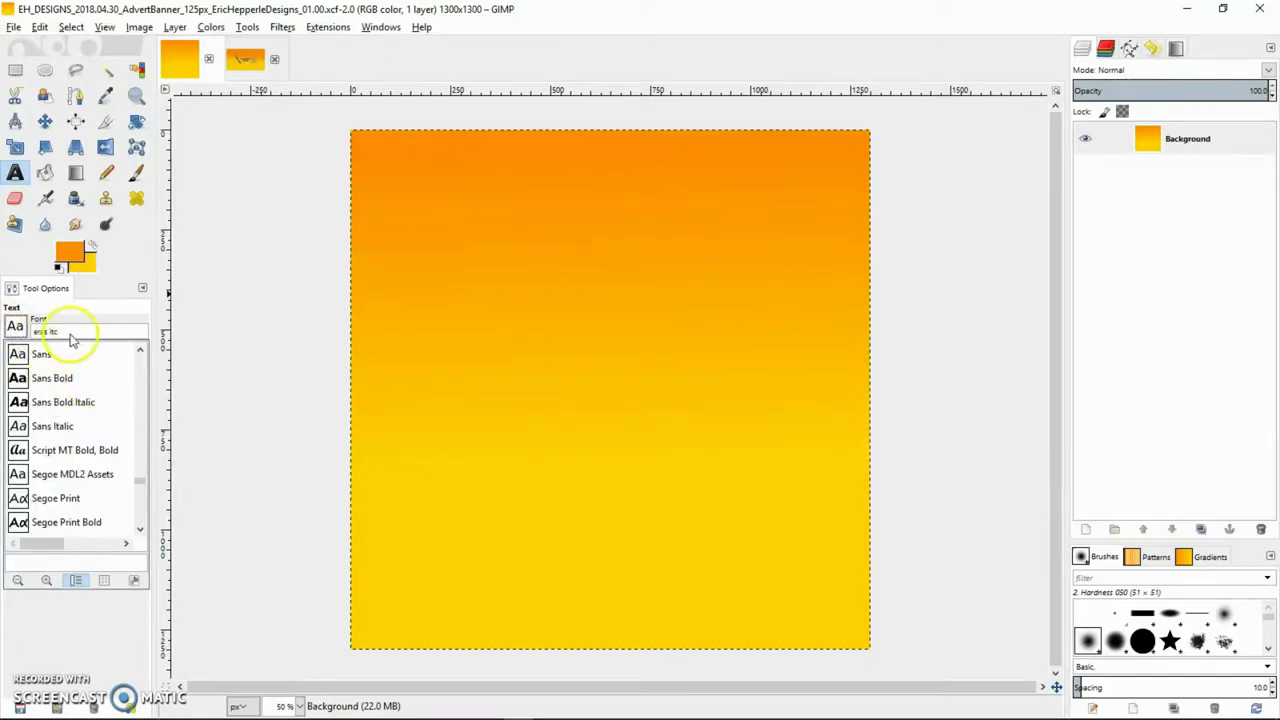
click(71, 377)
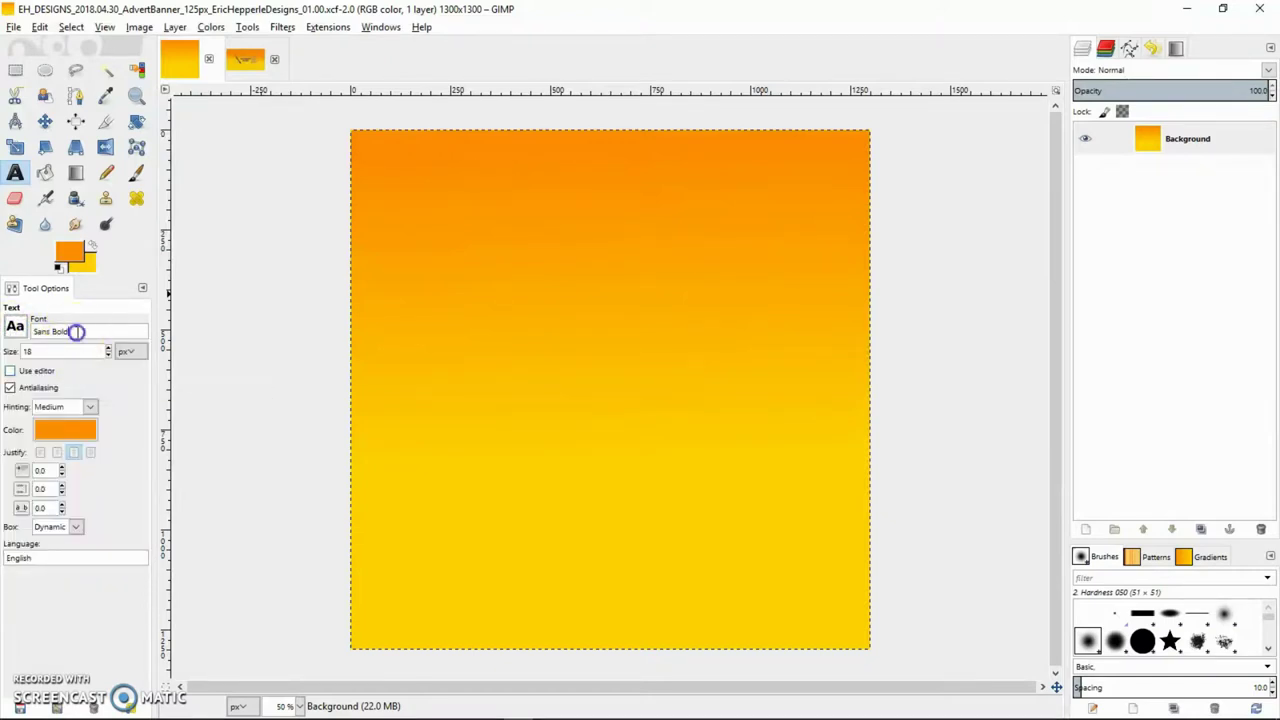
click(18, 330)
text(era)
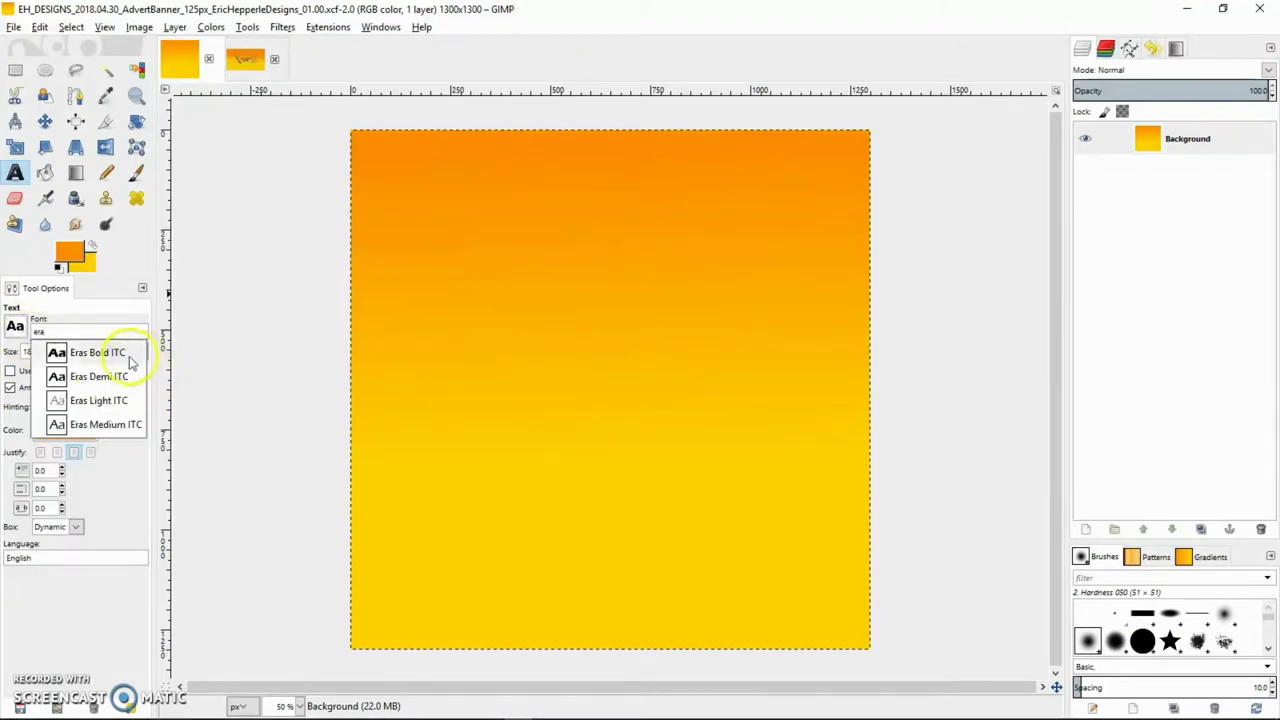
click(129, 356)
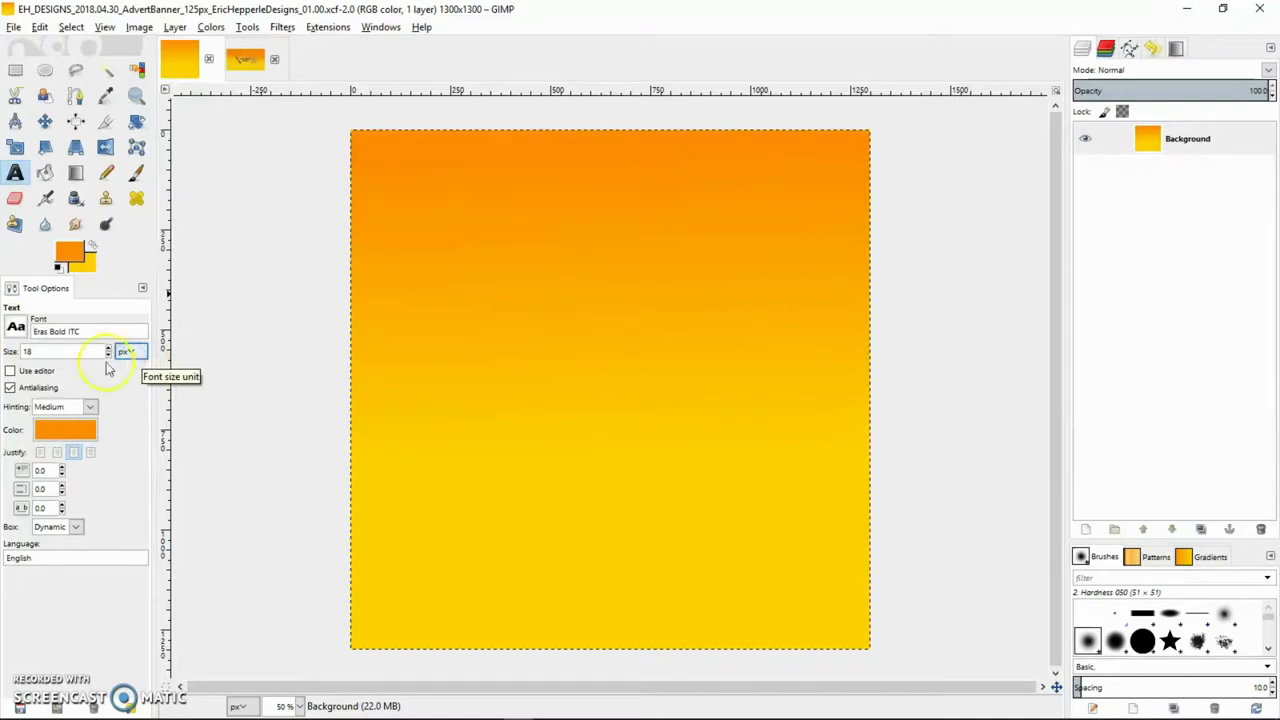
double_click(46, 351)
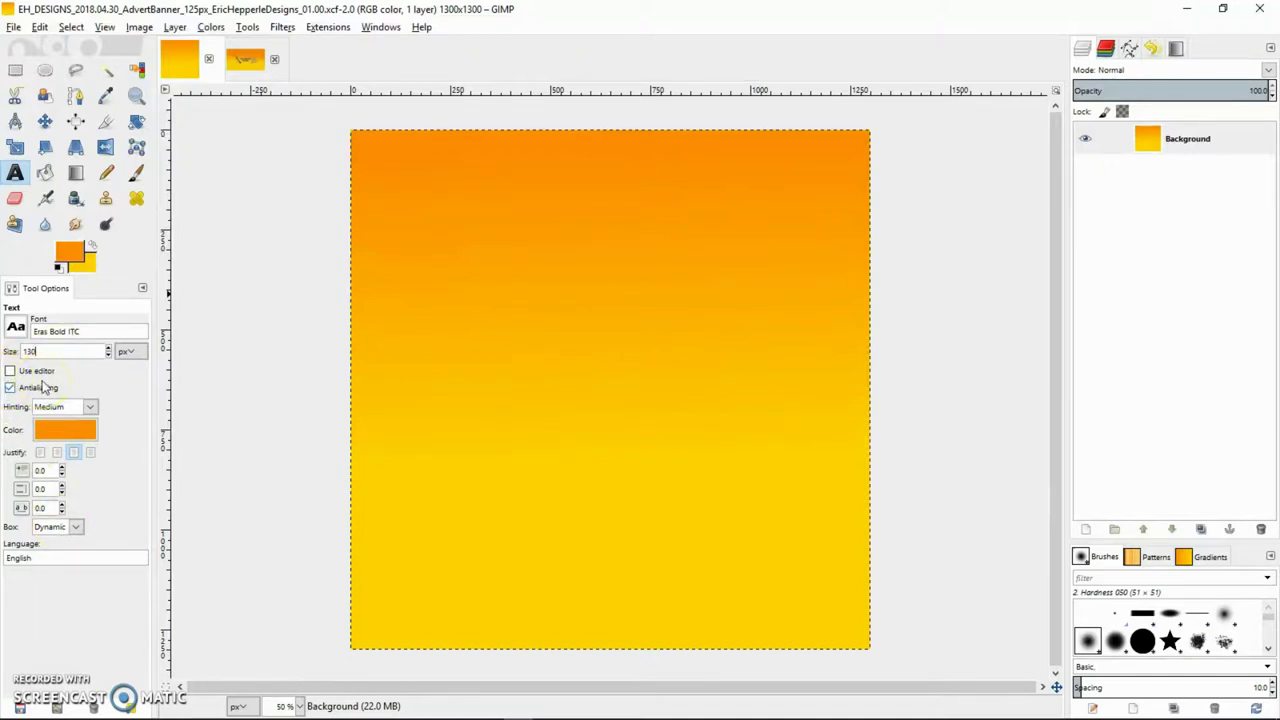
Centre-justify, draw a large text box across the upper banner, and colour placeholder text purple.
click(74, 455)
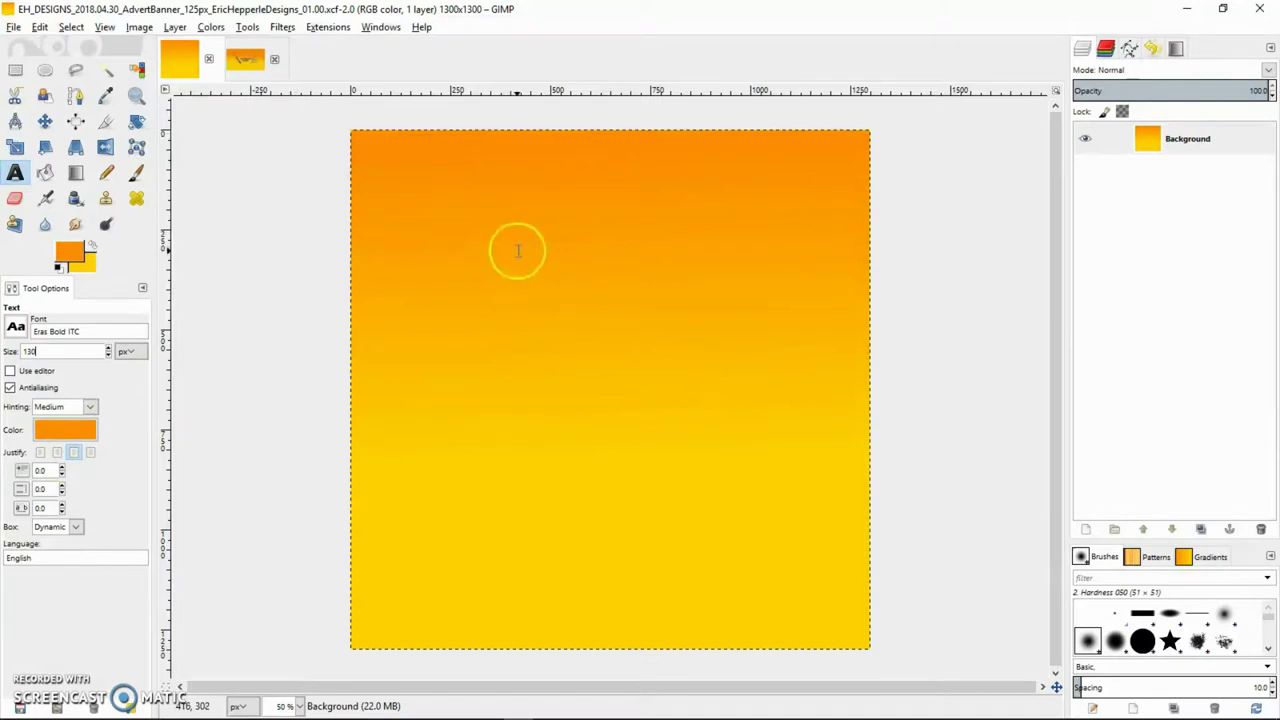
click(400, 207)
drag(400, 207, 813, 368)
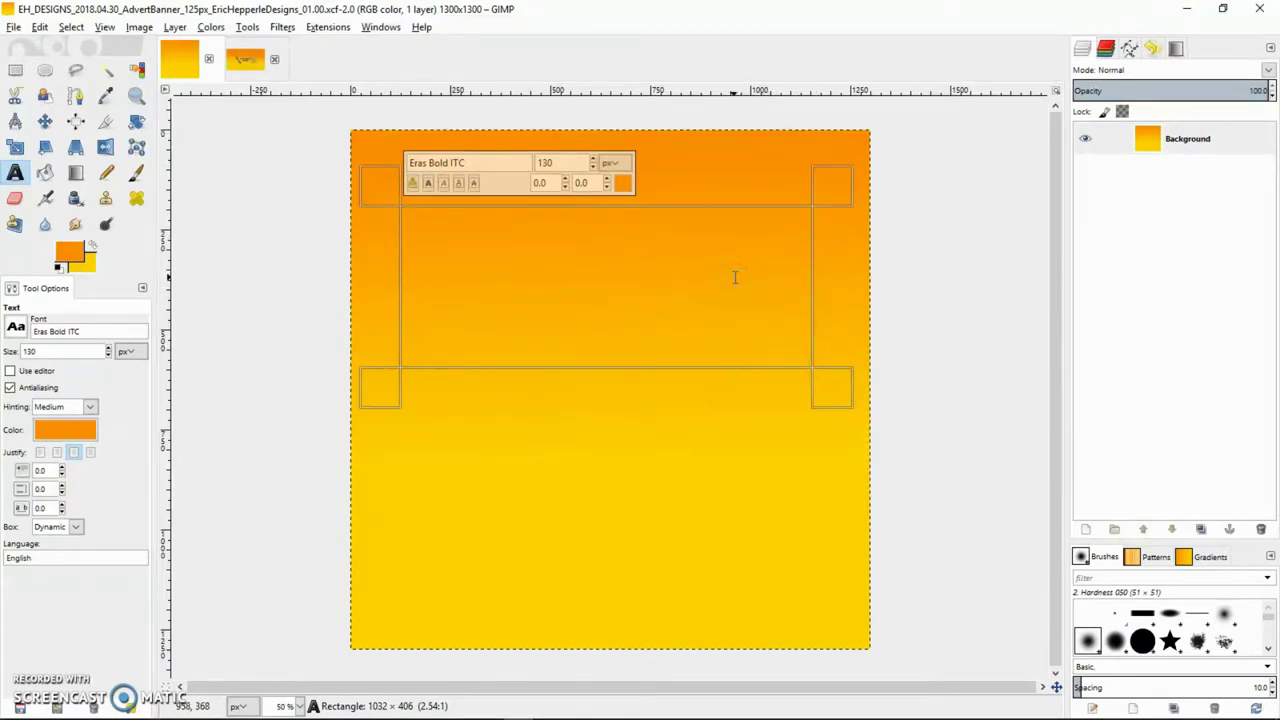
text(dfkjdfj)
key(ctrl+a)
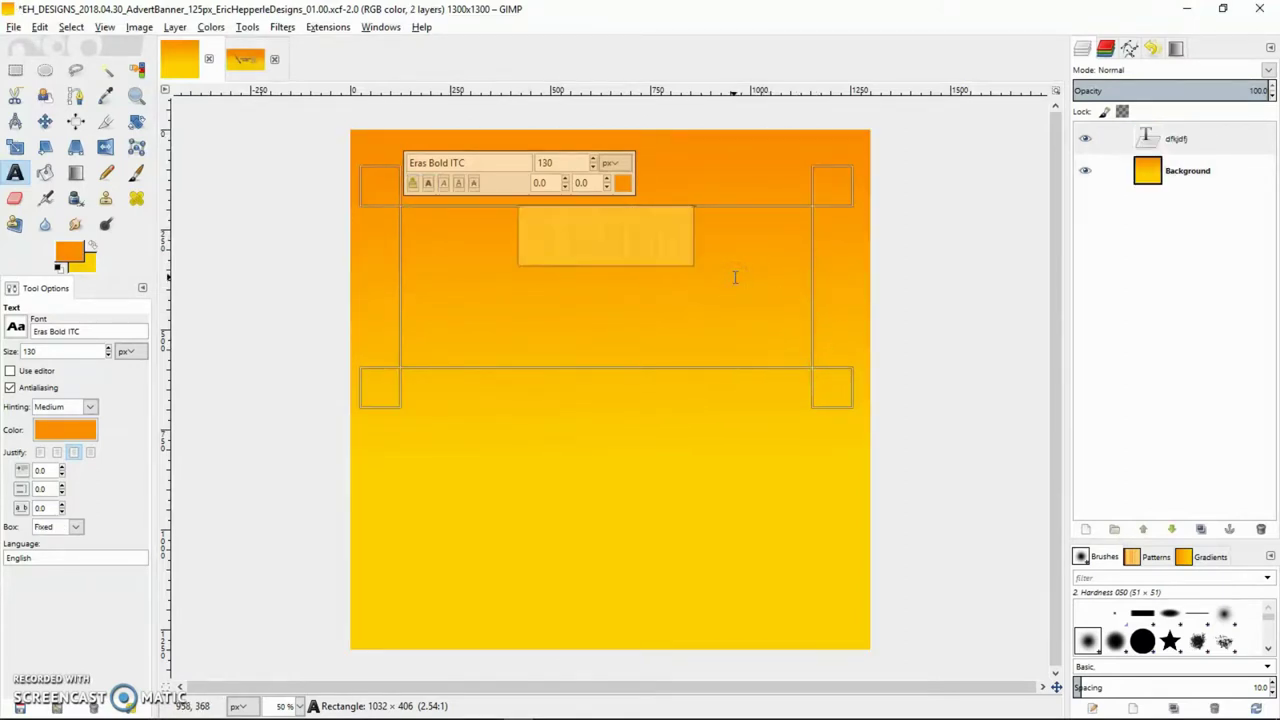
click(622, 187)
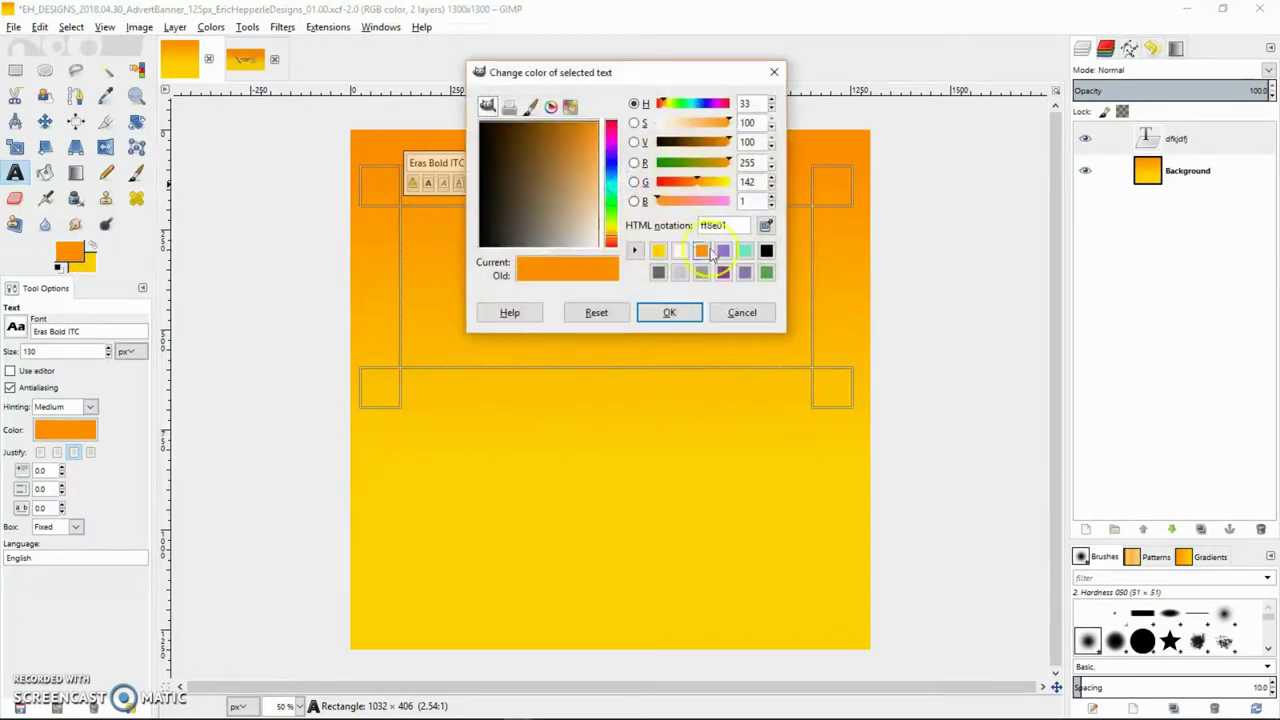
click(720, 256)
click(683, 314)
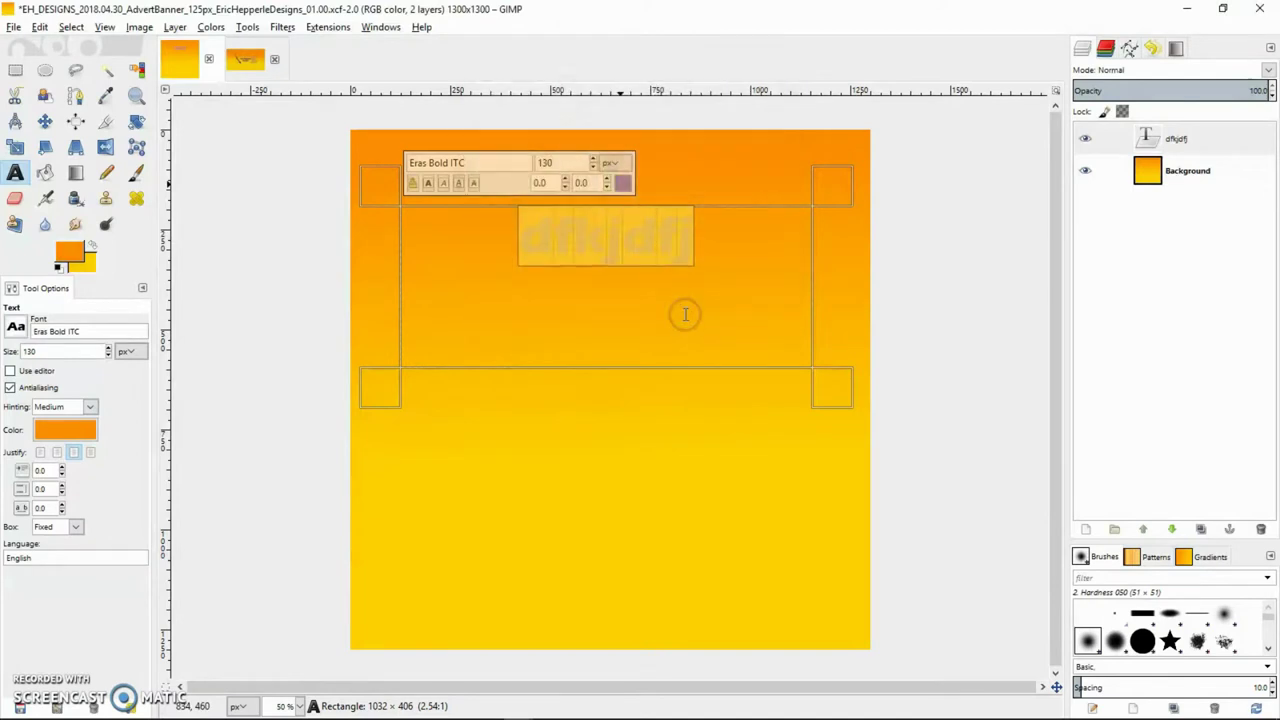
Replace the placeholder with the designer's brand name in capitals and make the whole title purple.
drag(700, 240, 471, 234)
key(Caps_Lock)
text(ERIC)
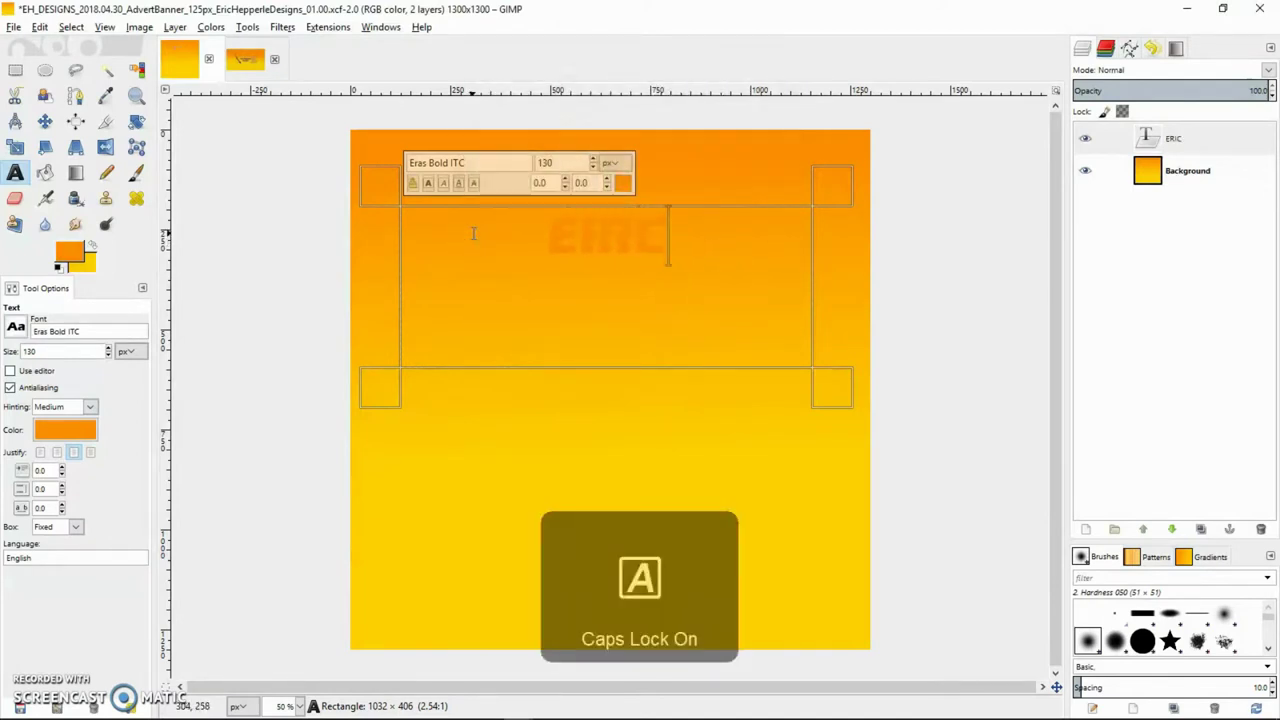
text( HEPPERLE D)
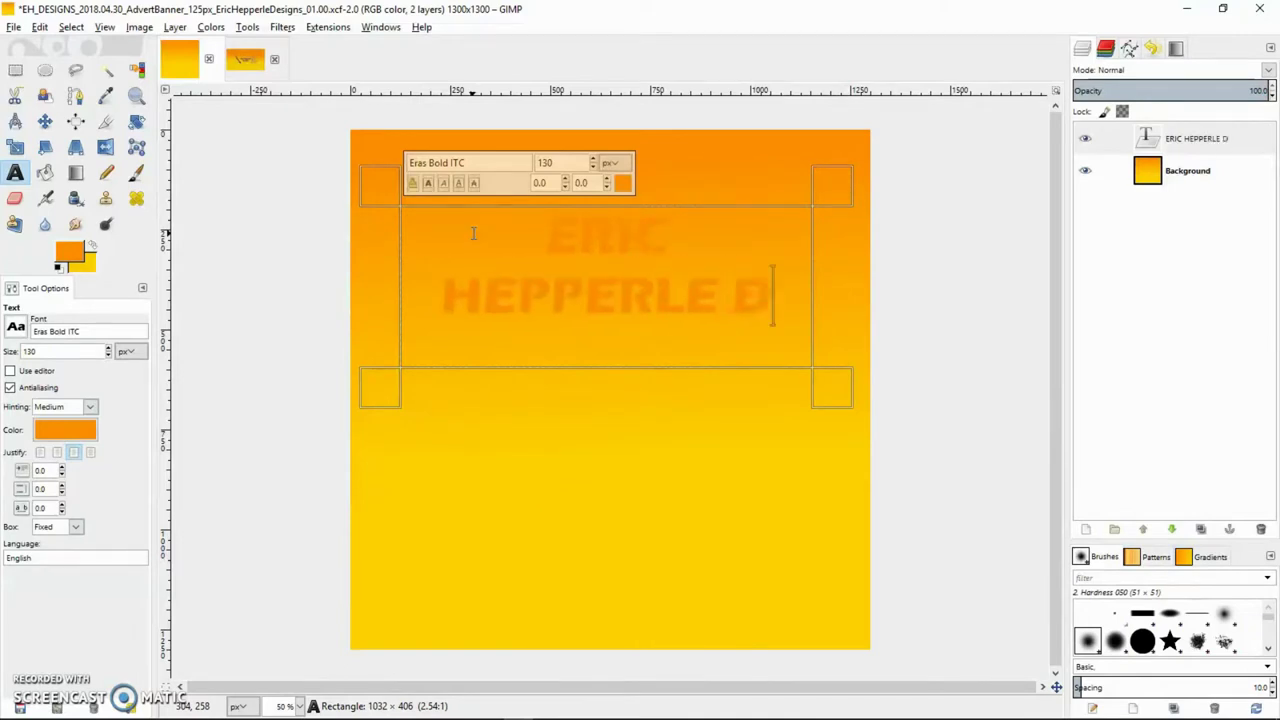
text(ESIGNS)
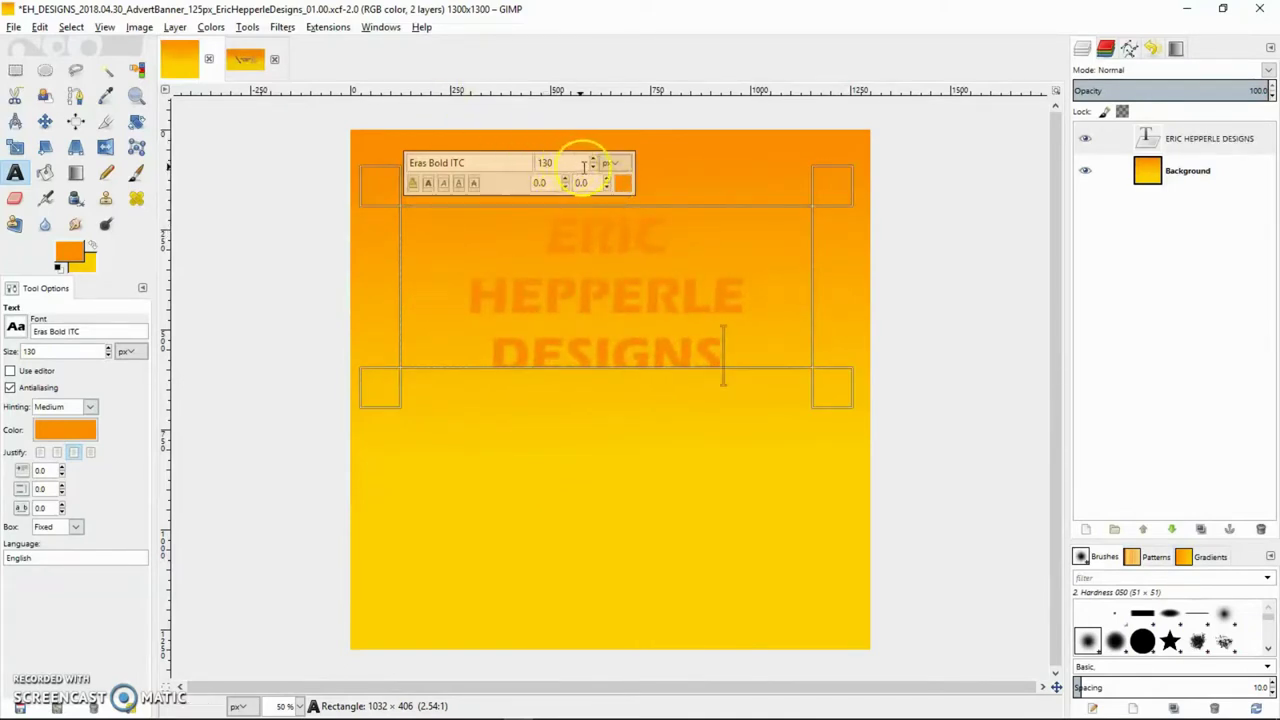
triple_click(623, 278)
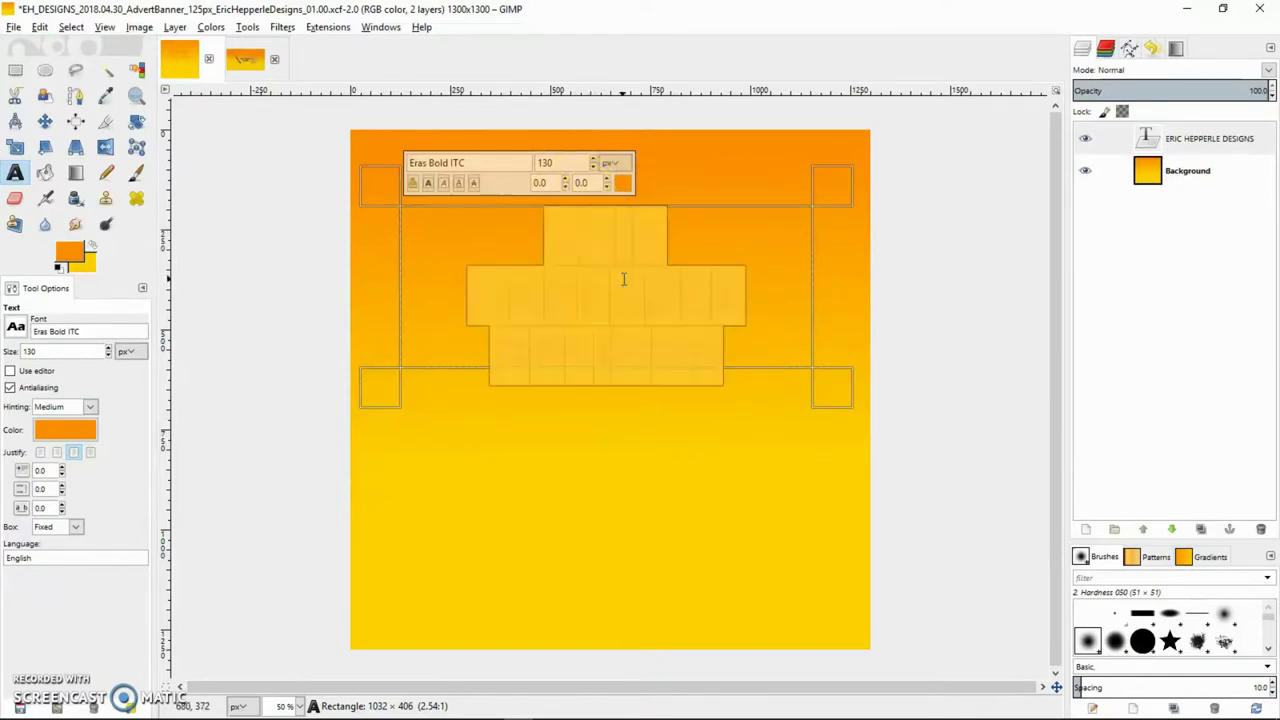
click(622, 182)
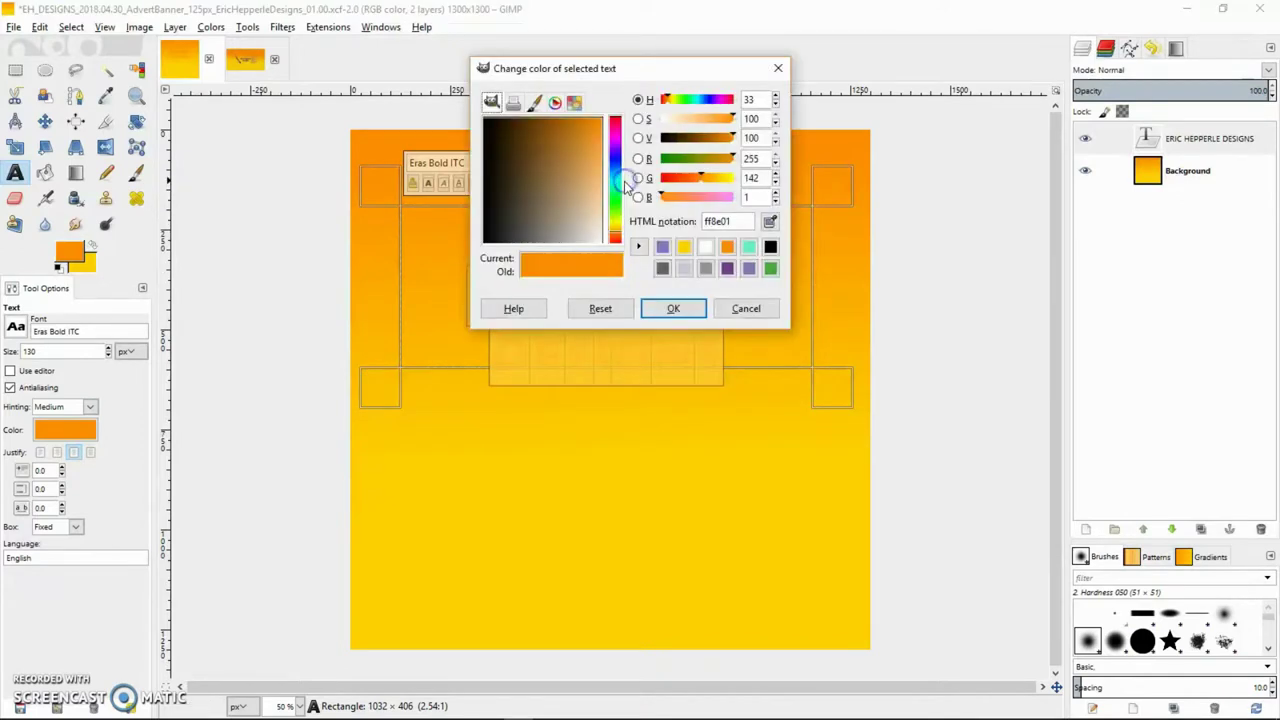
click(662, 247)
click(671, 311)
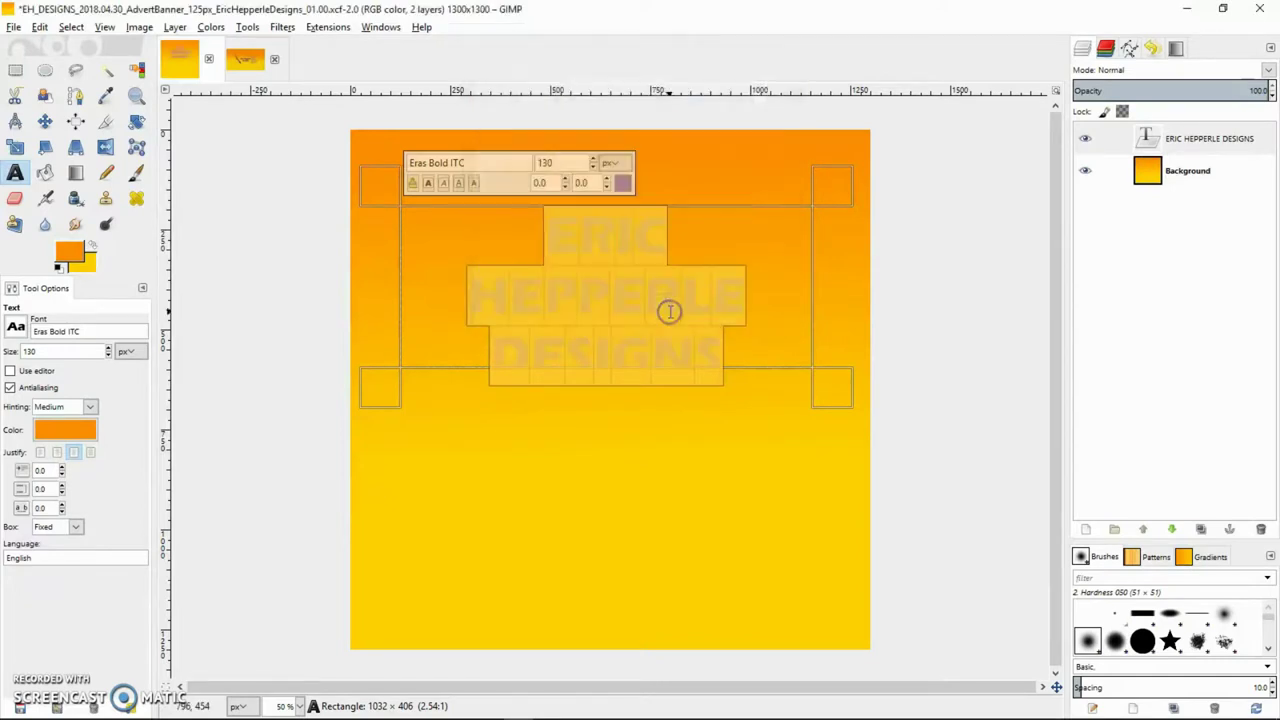
click(767, 337)
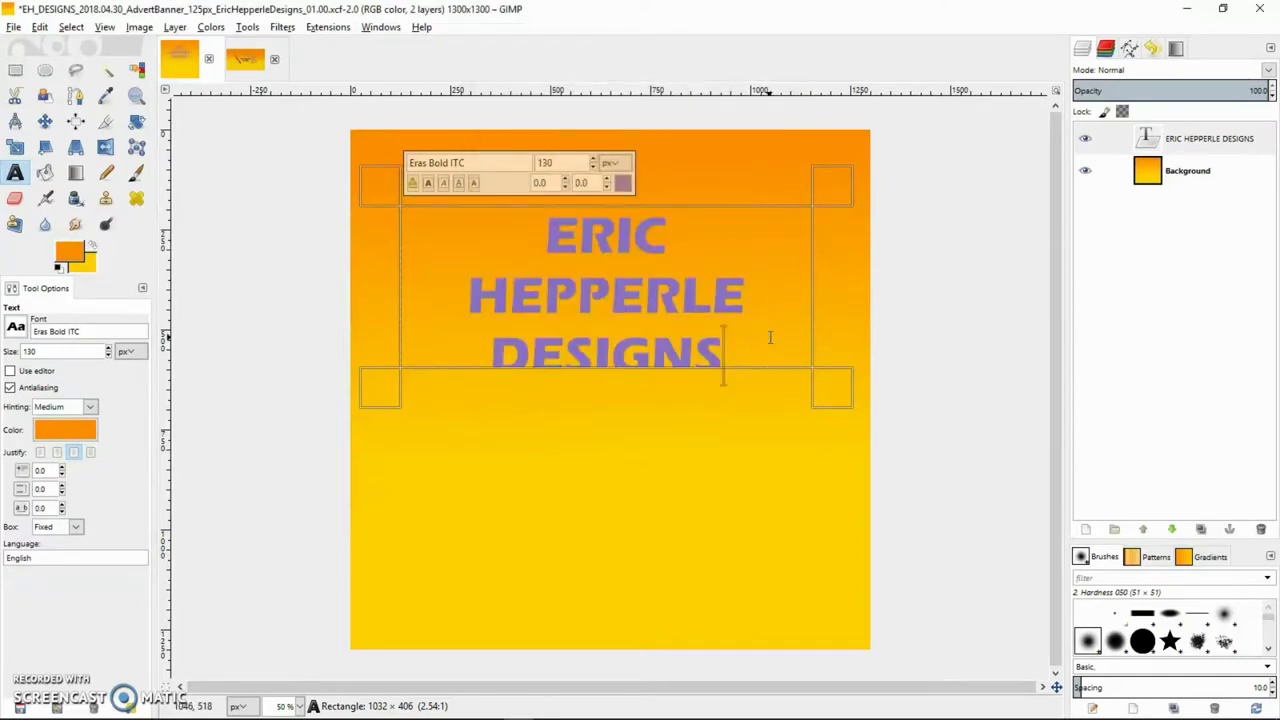
Set the text box to Dynamic so it fits the text, then save the image.
drag(823, 374, 800, 395)
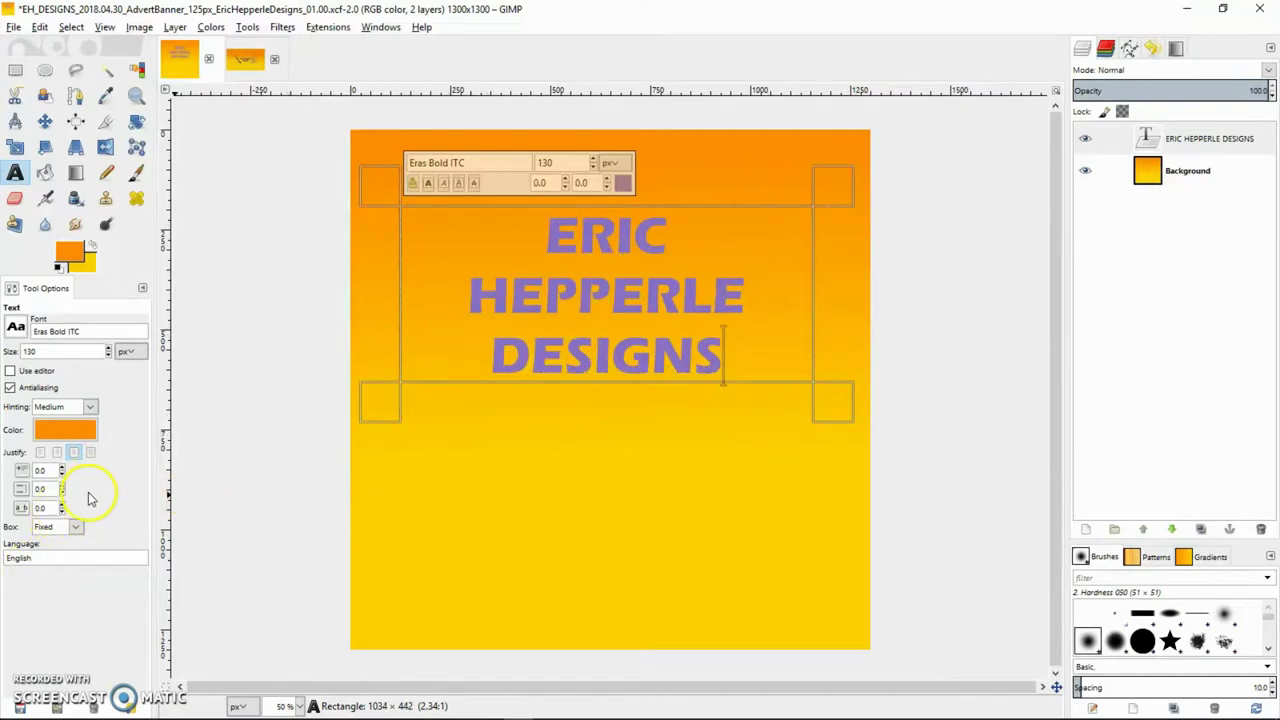
click(76, 526)
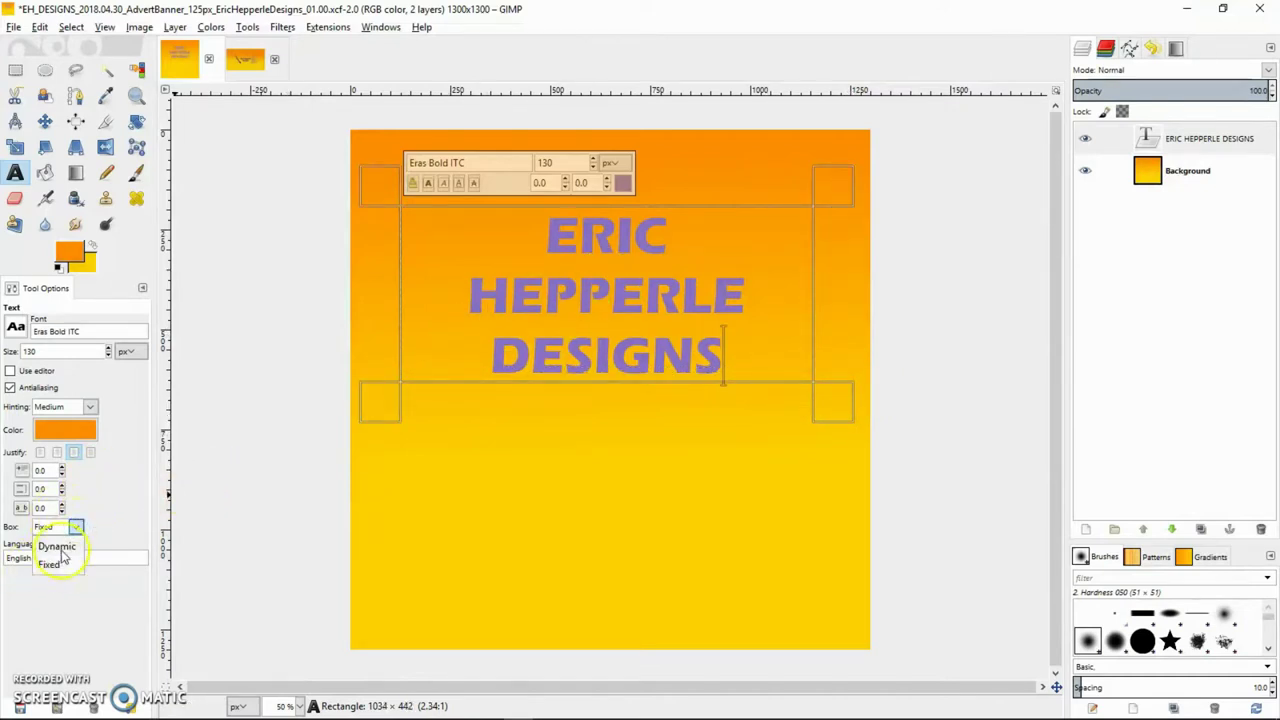
click(58, 548)
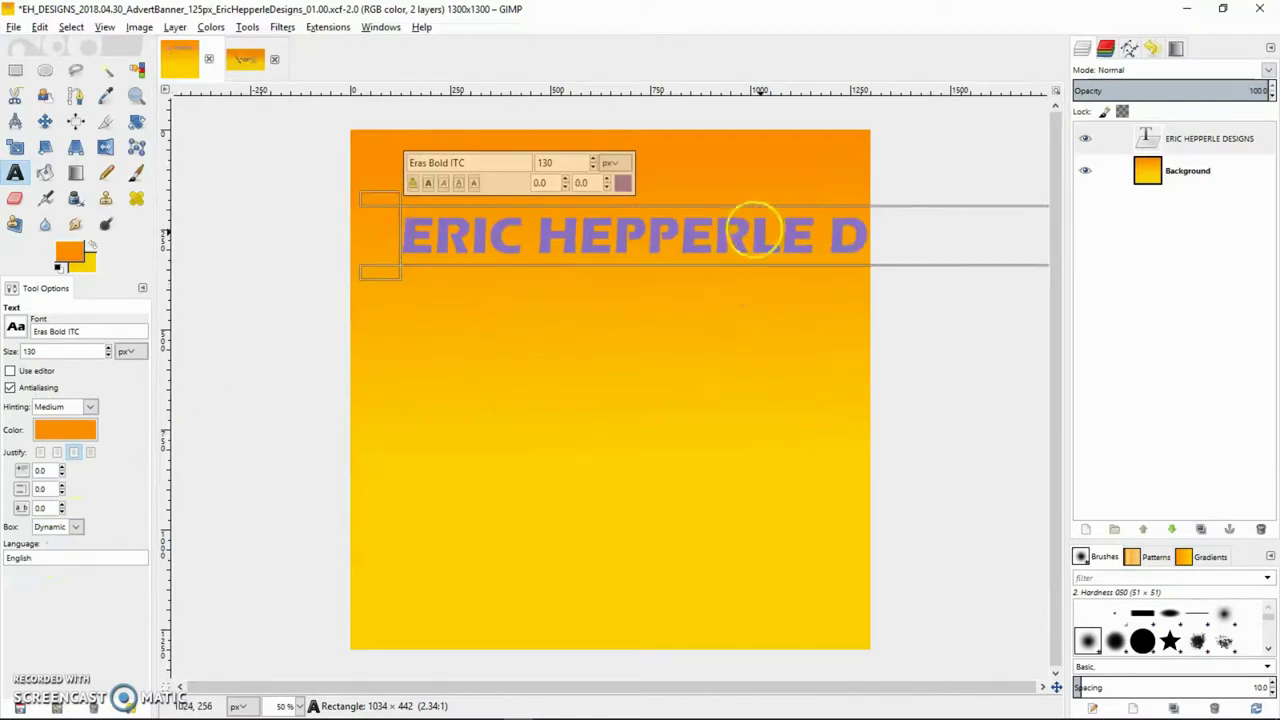
click(488, 235)
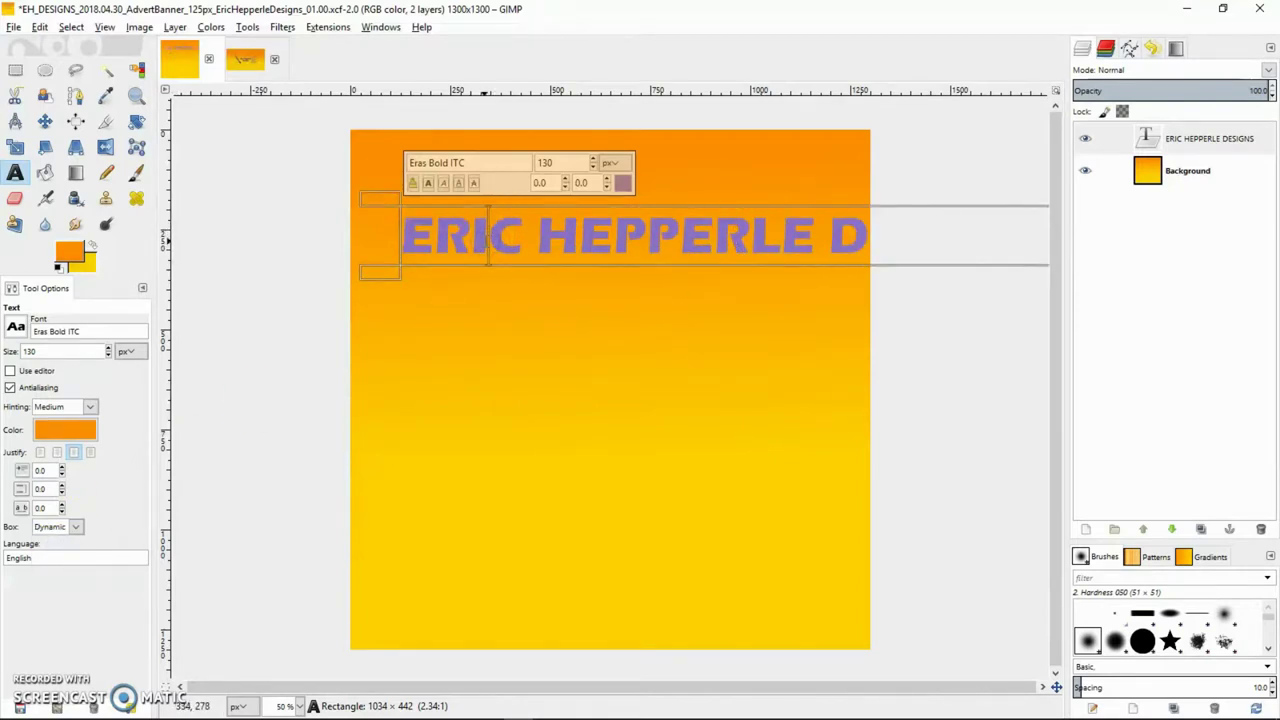
triple_click(478, 210)
key(ctrl+q)
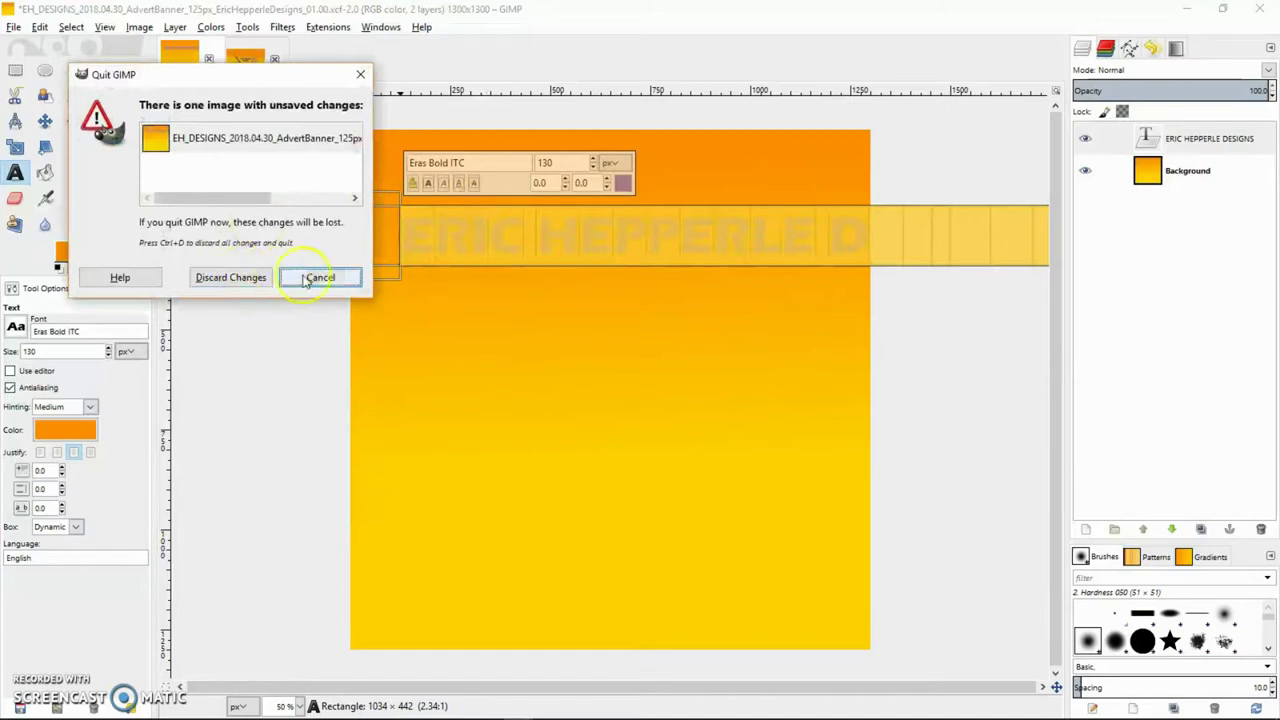
click(341, 276)
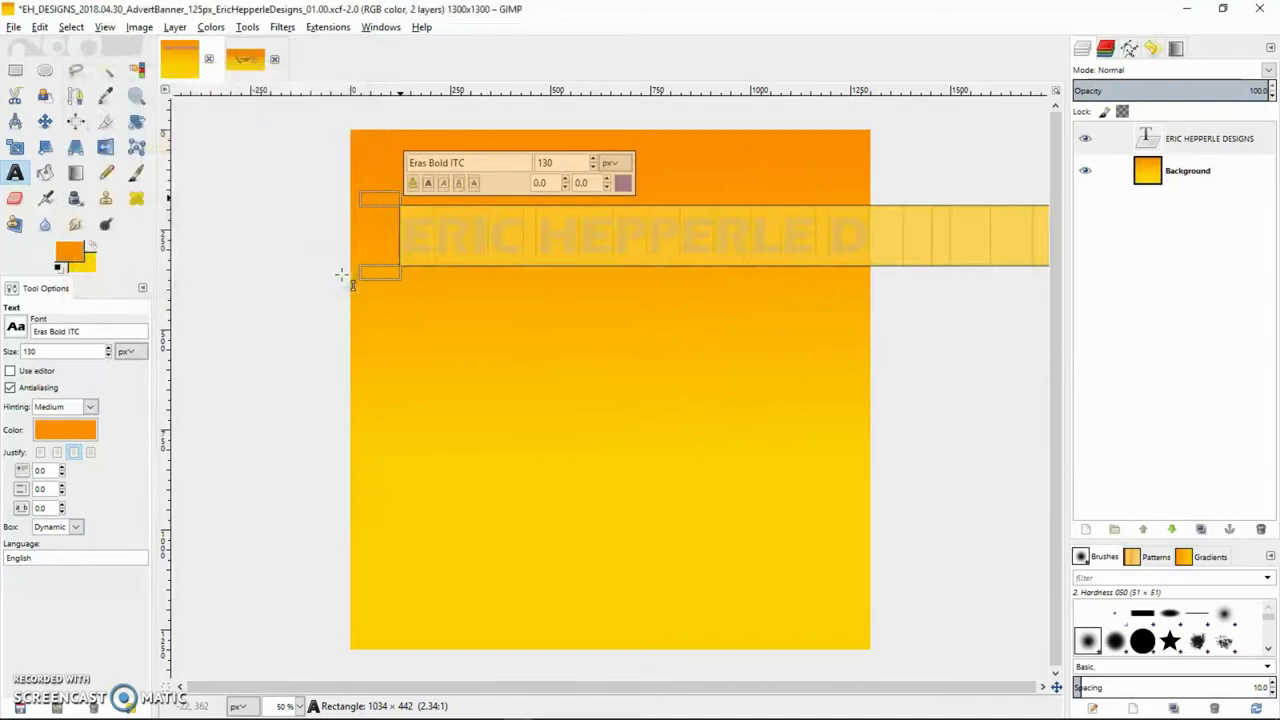
key(ctrl+s)
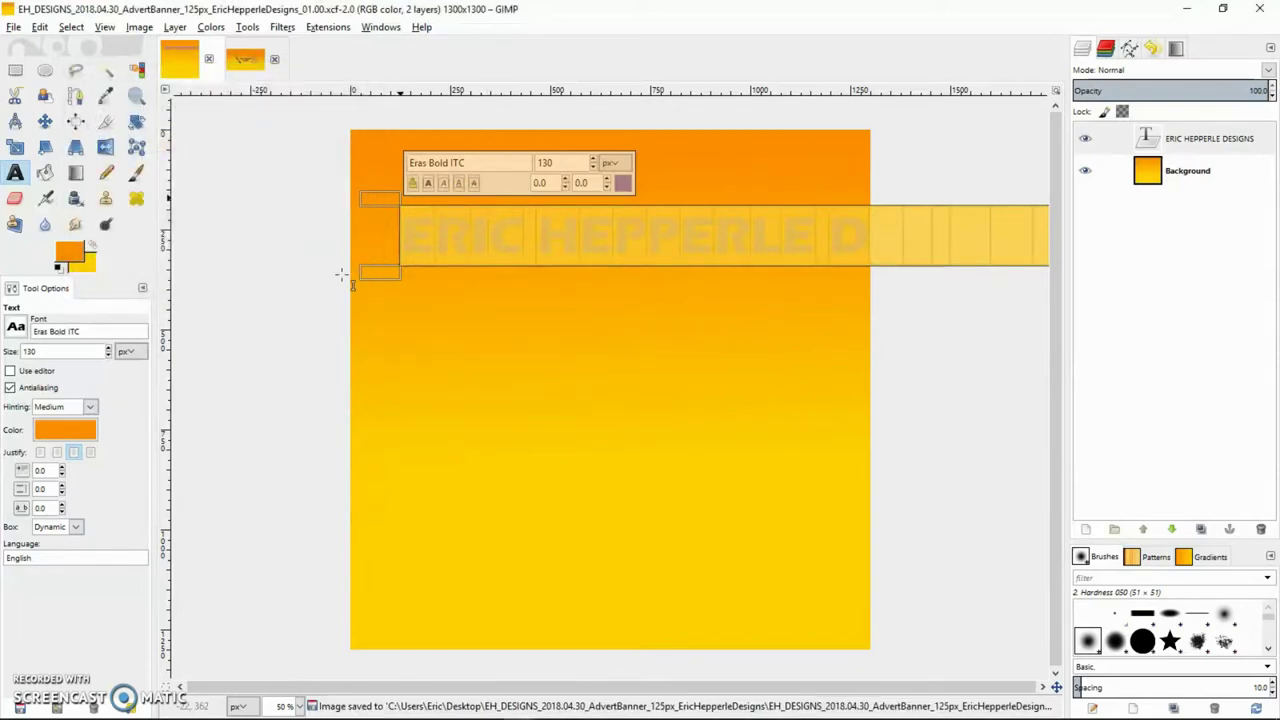
Break the title before DESIGNS onto a second line and remove the stray space.
click(714, 237)
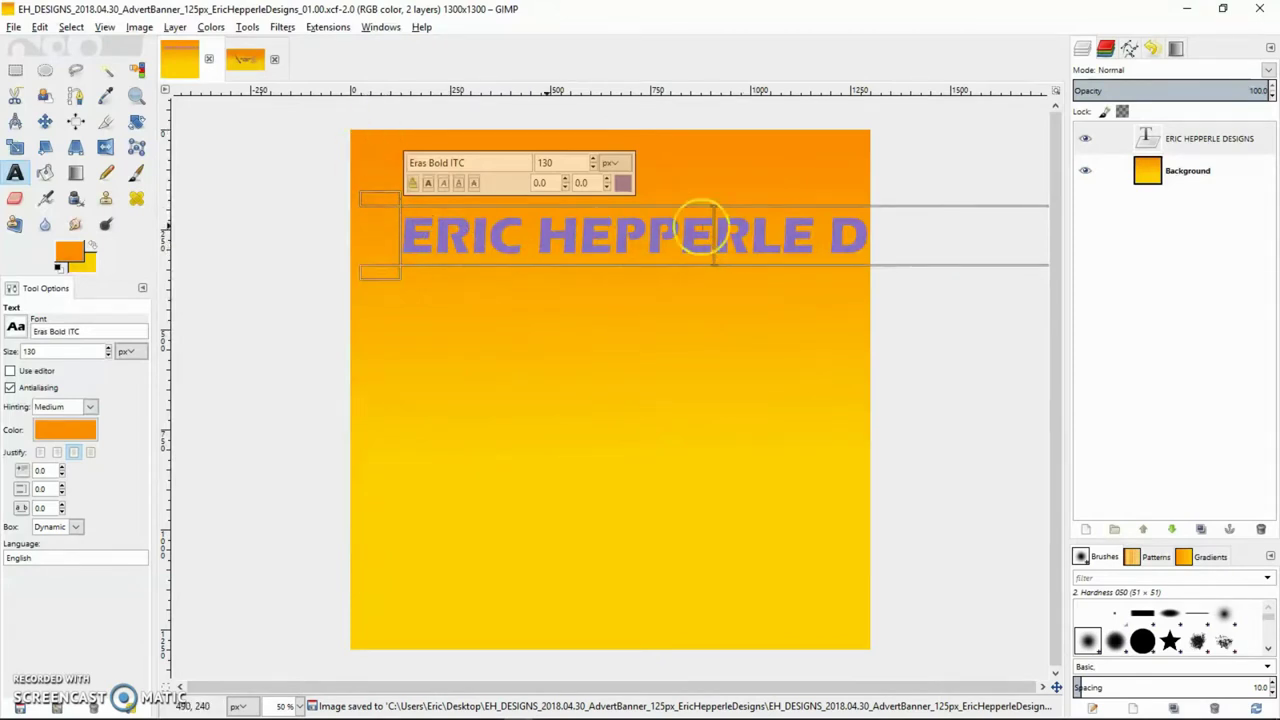
click(816, 234)
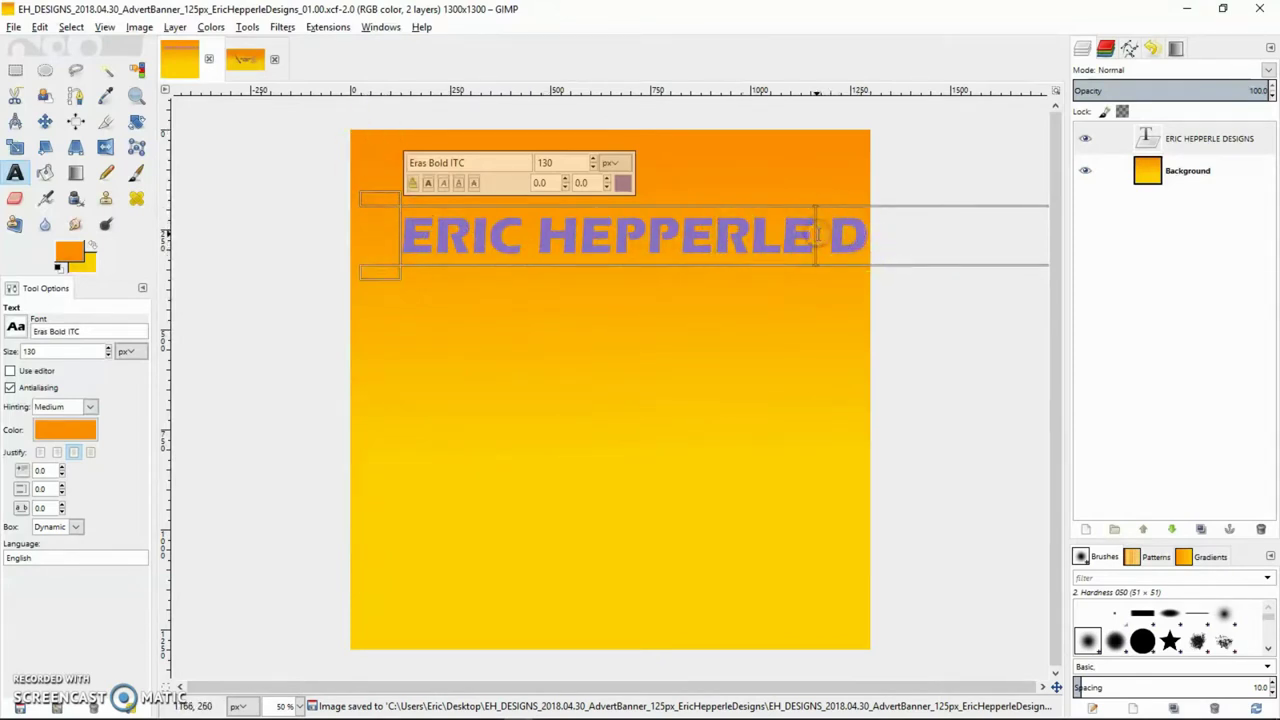
key(Return)
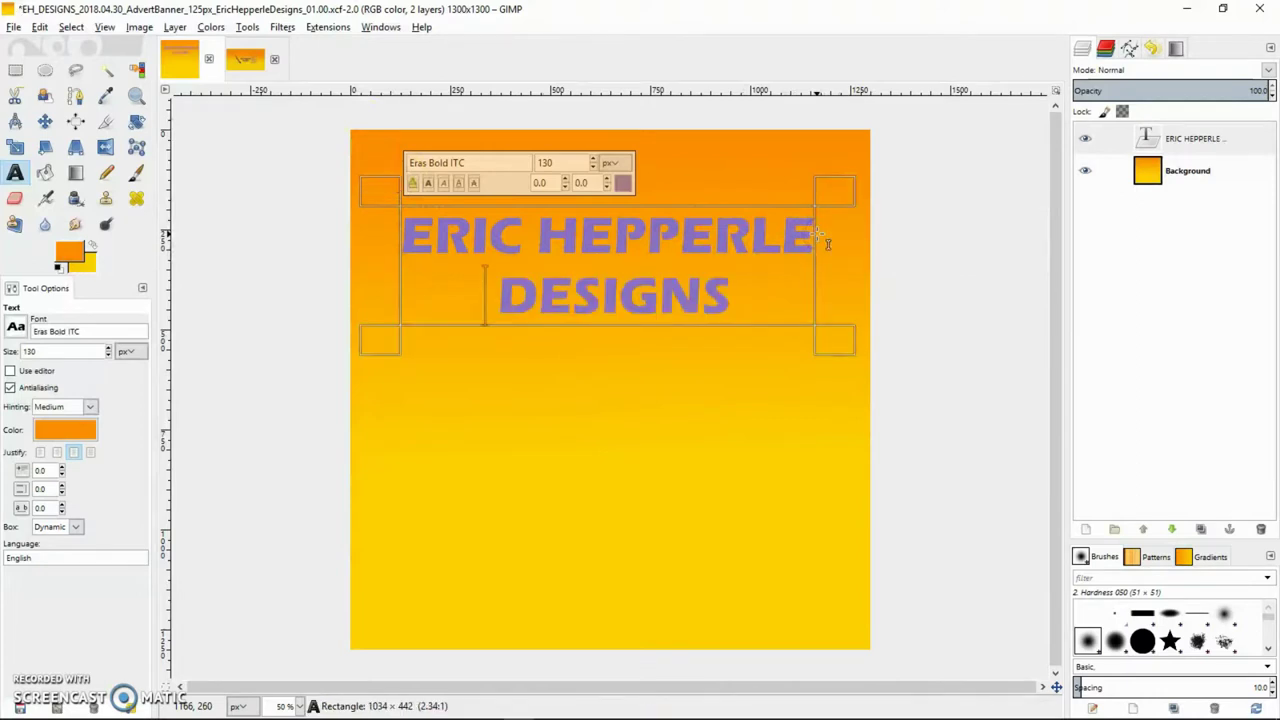
key(Delete)
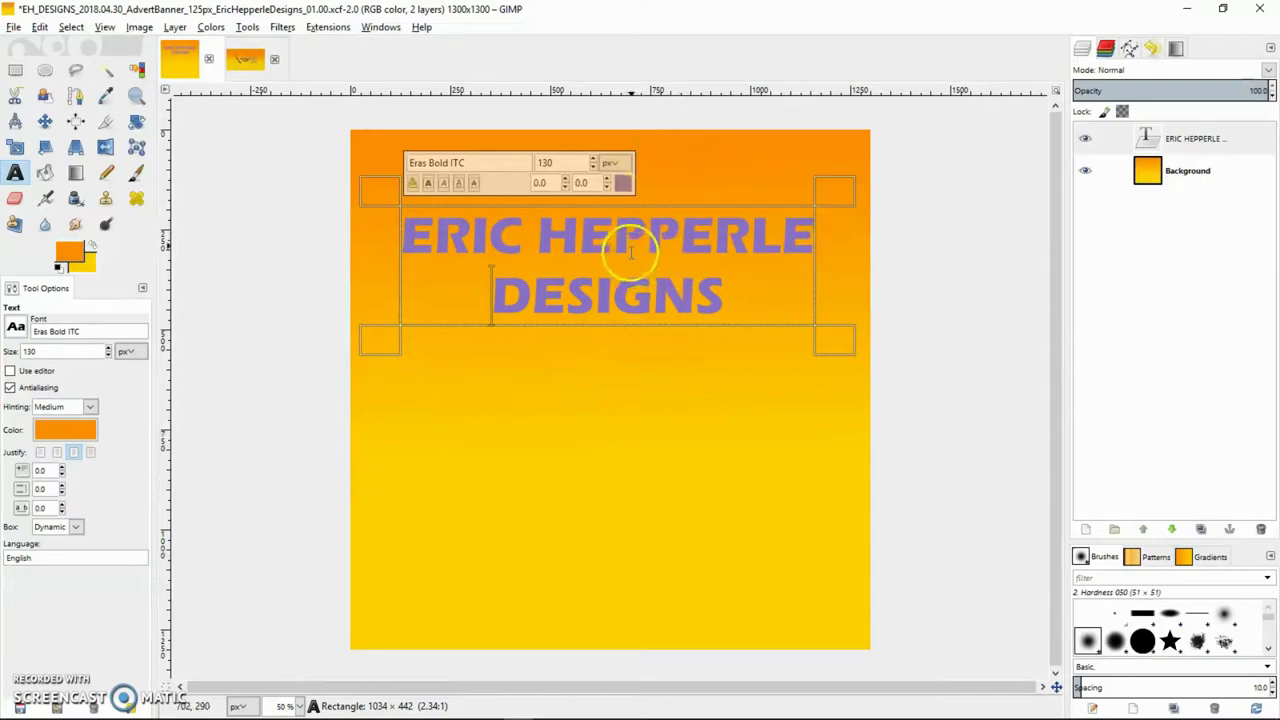
click(656, 360)
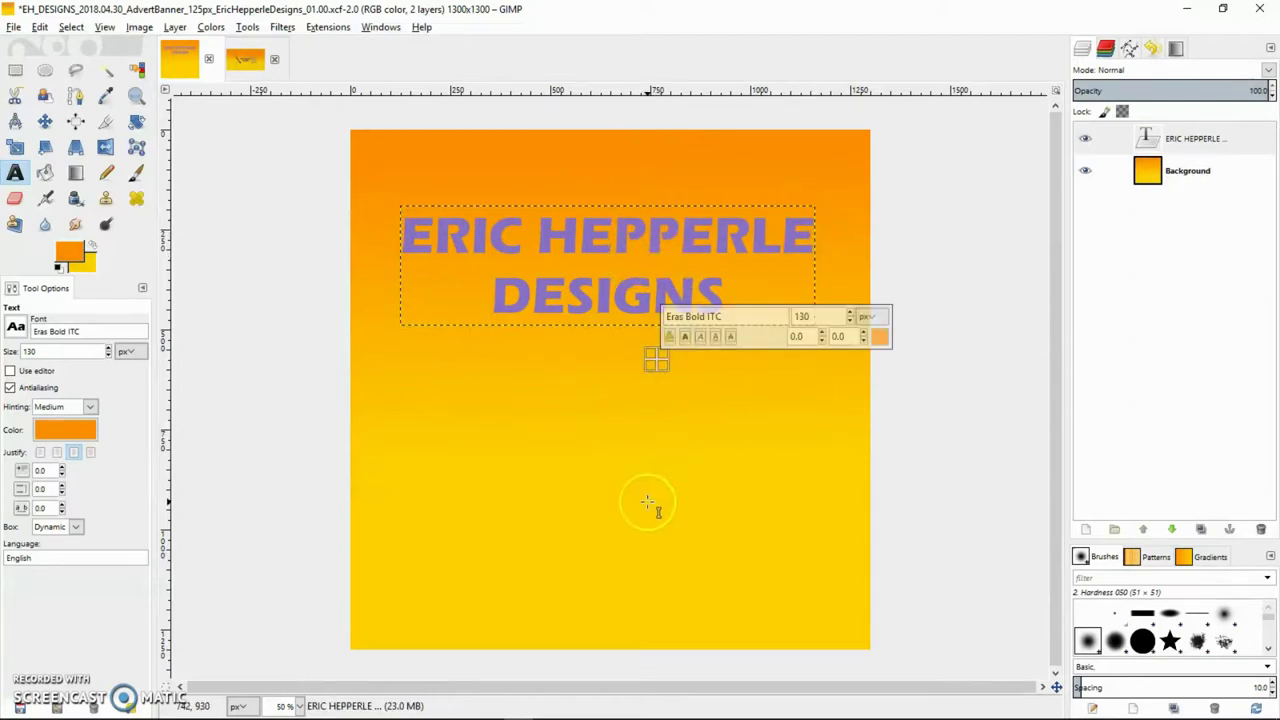
click(671, 450)
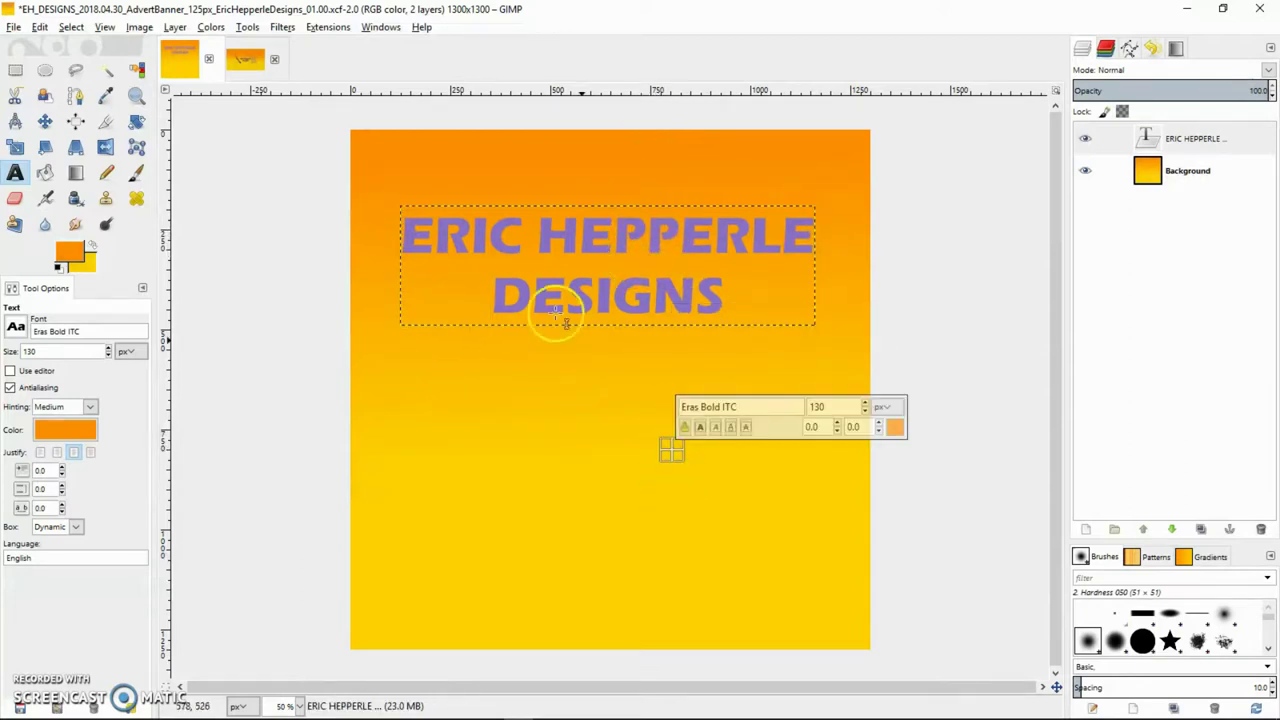
Select all the title text and enlarge it to size 150.
click(424, 237)
key(ctrl+a)
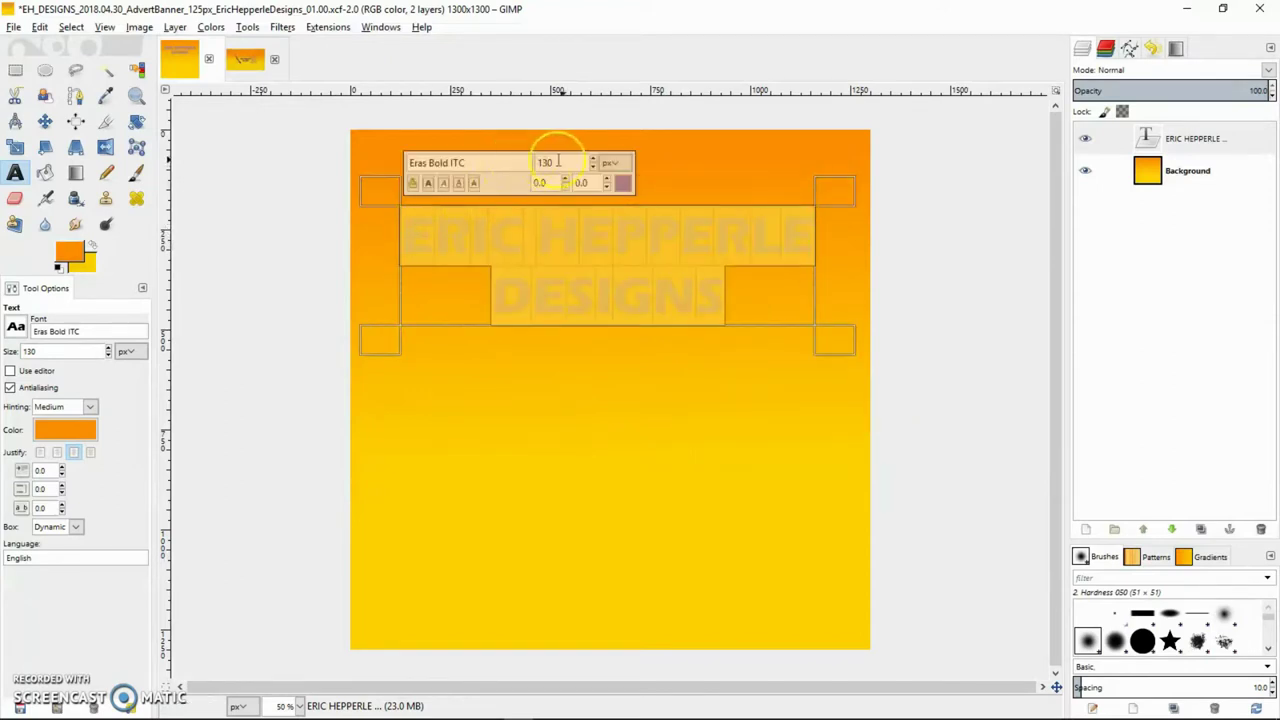
drag(565, 162, 510, 163)
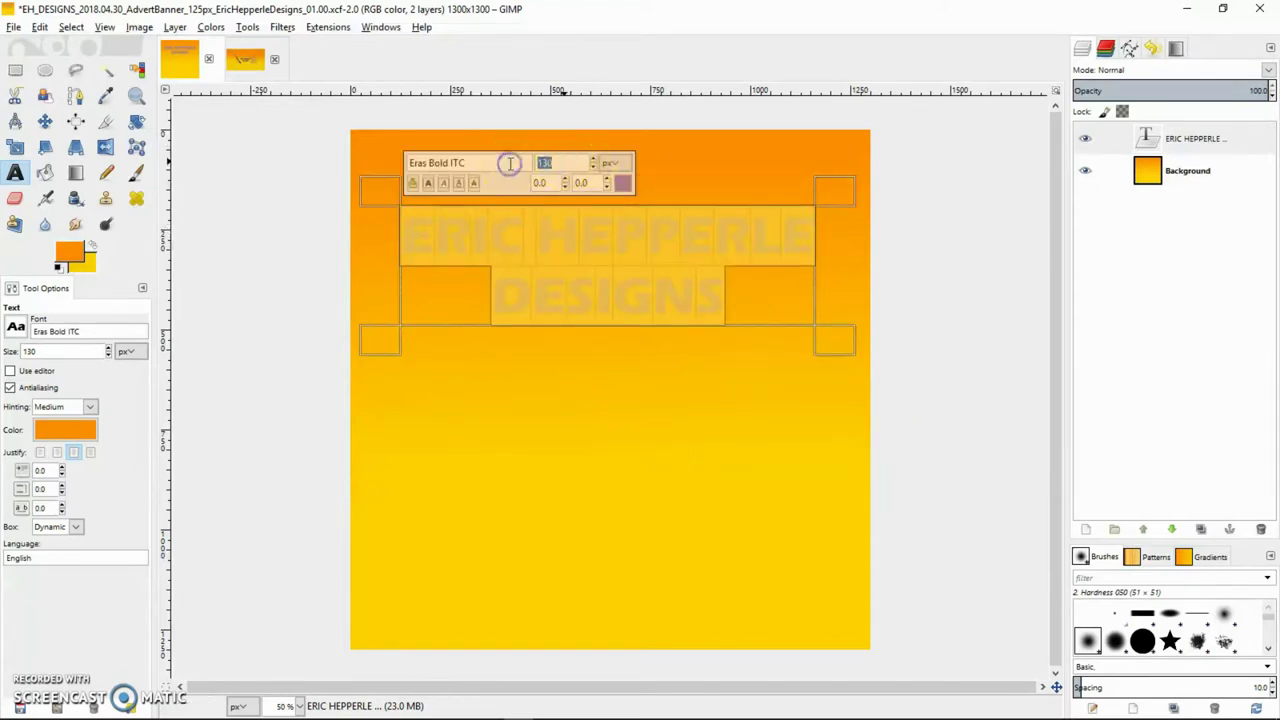
text(1)
key(Return)
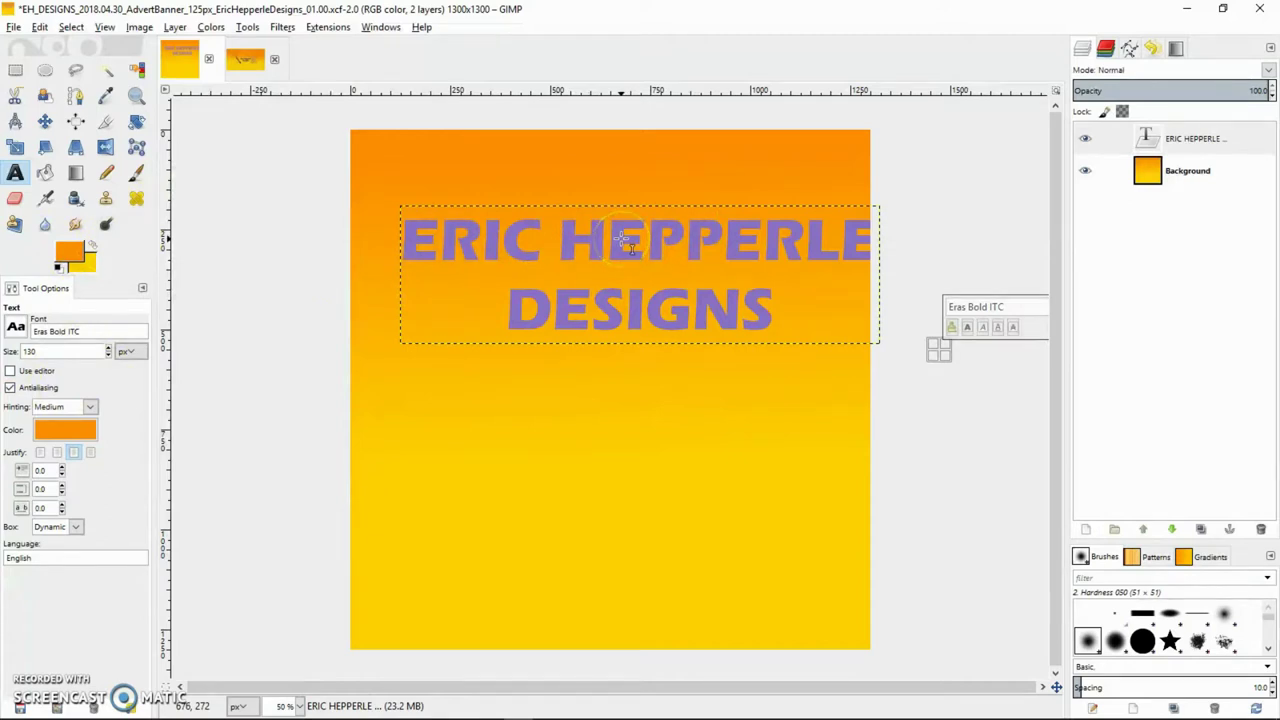
mouse_move(428, 712)
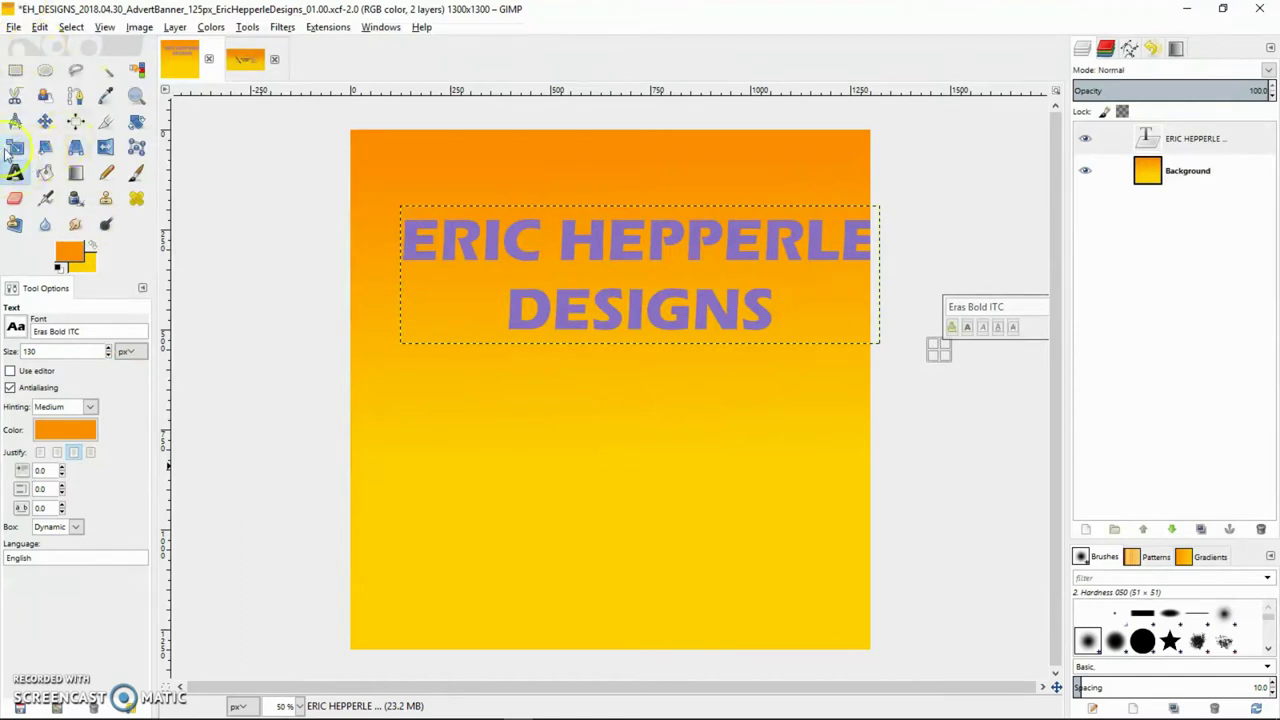
Set the Alignment tool relative to Active layer with the Background layer as reference.
click(76, 121)
click(622, 243)
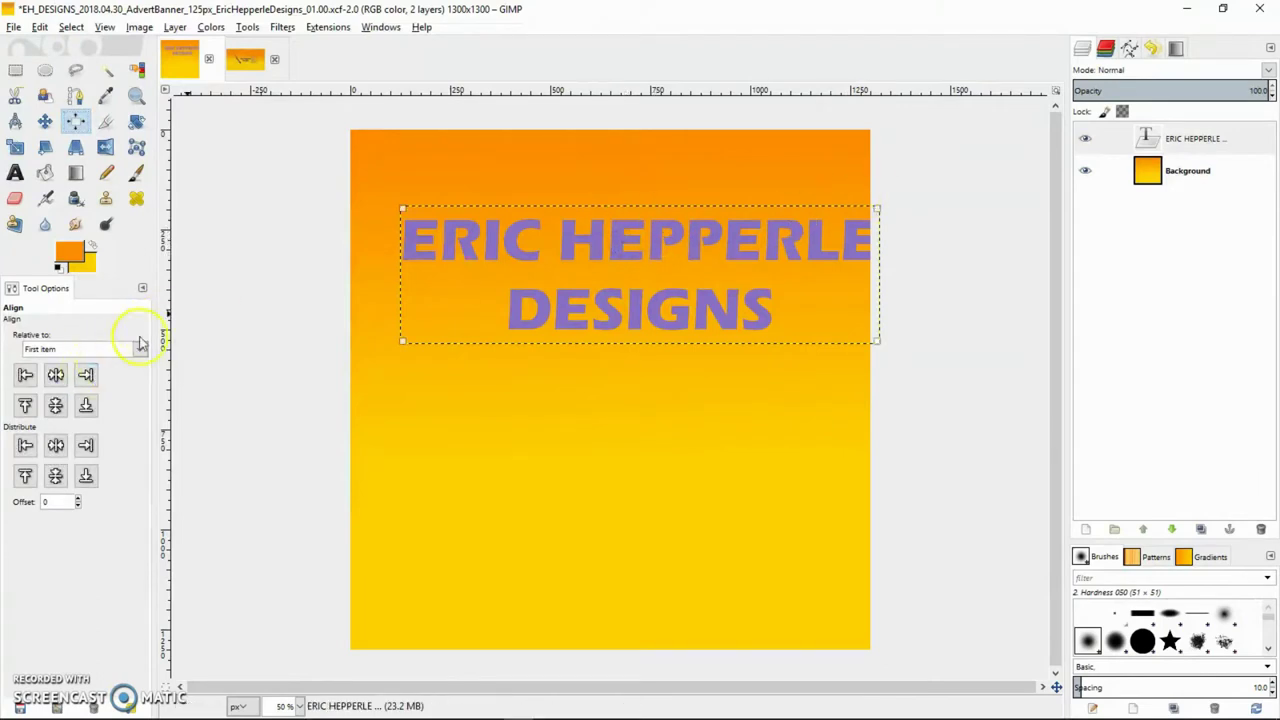
click(1147, 172)
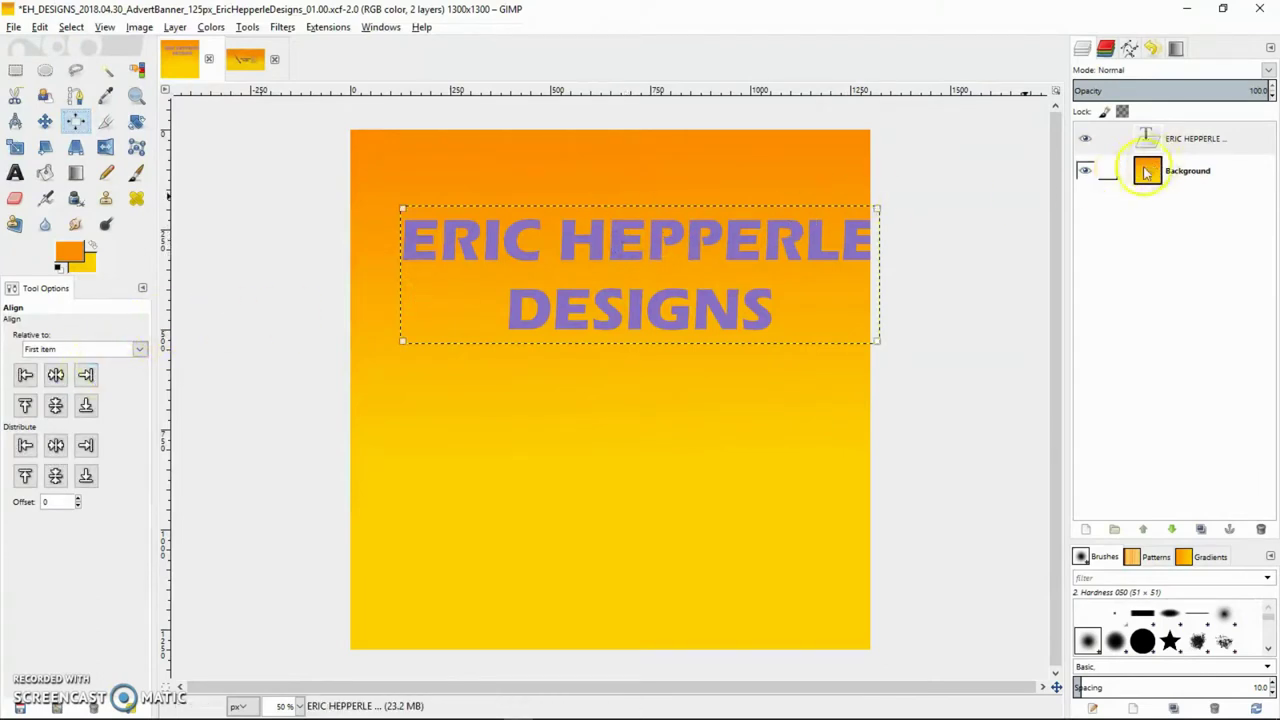
click(136, 354)
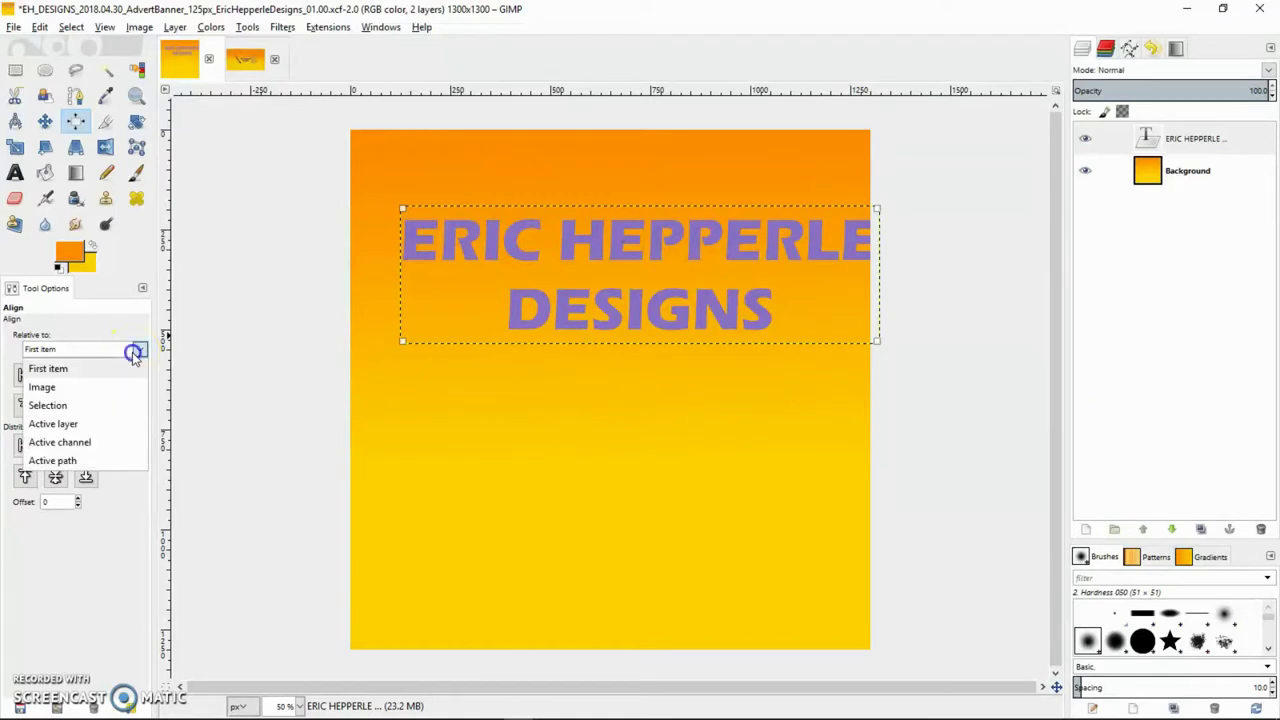
click(103, 423)
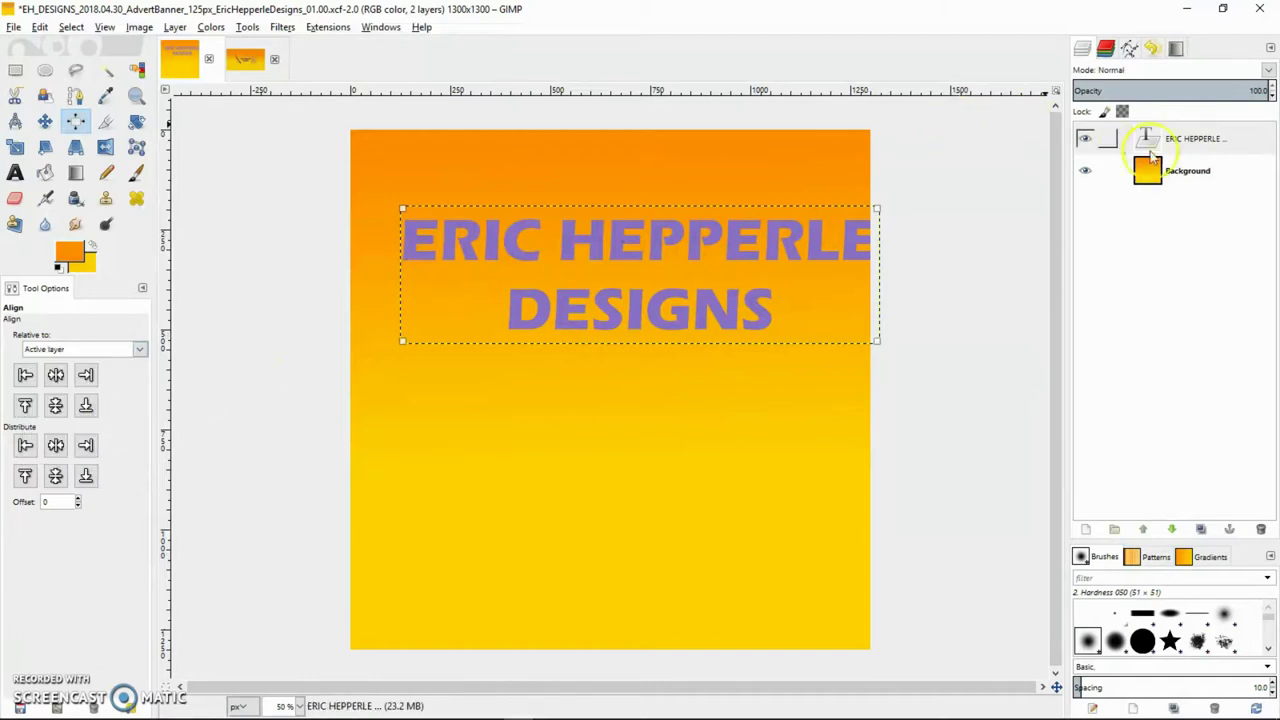
click(1192, 170)
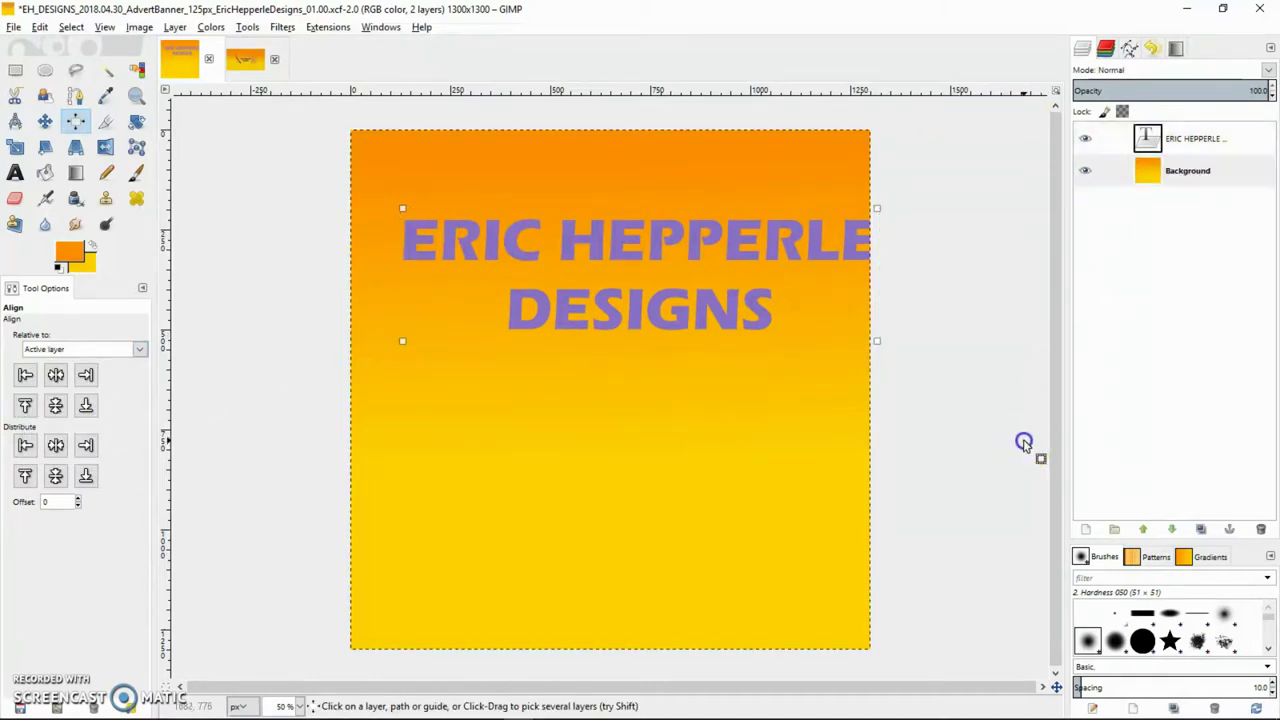
click(1190, 173)
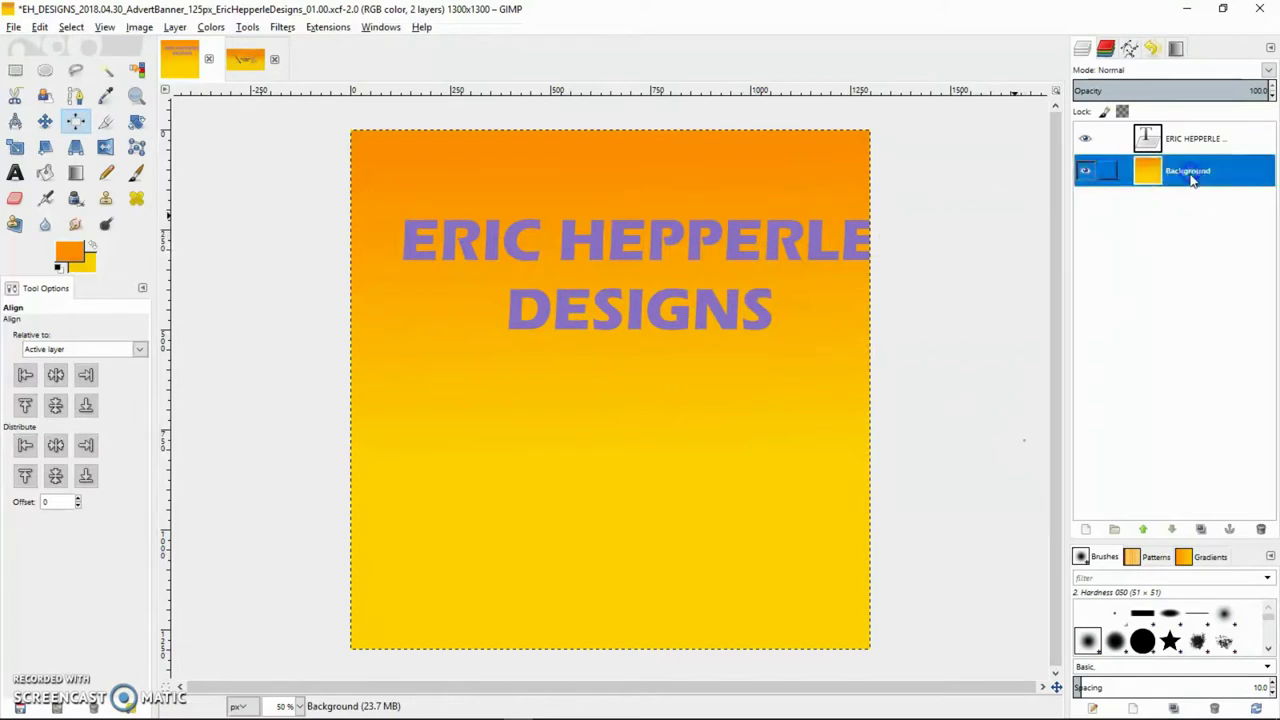
Centre the text layer horizontally on the canvas and save the image.
click(620, 248)
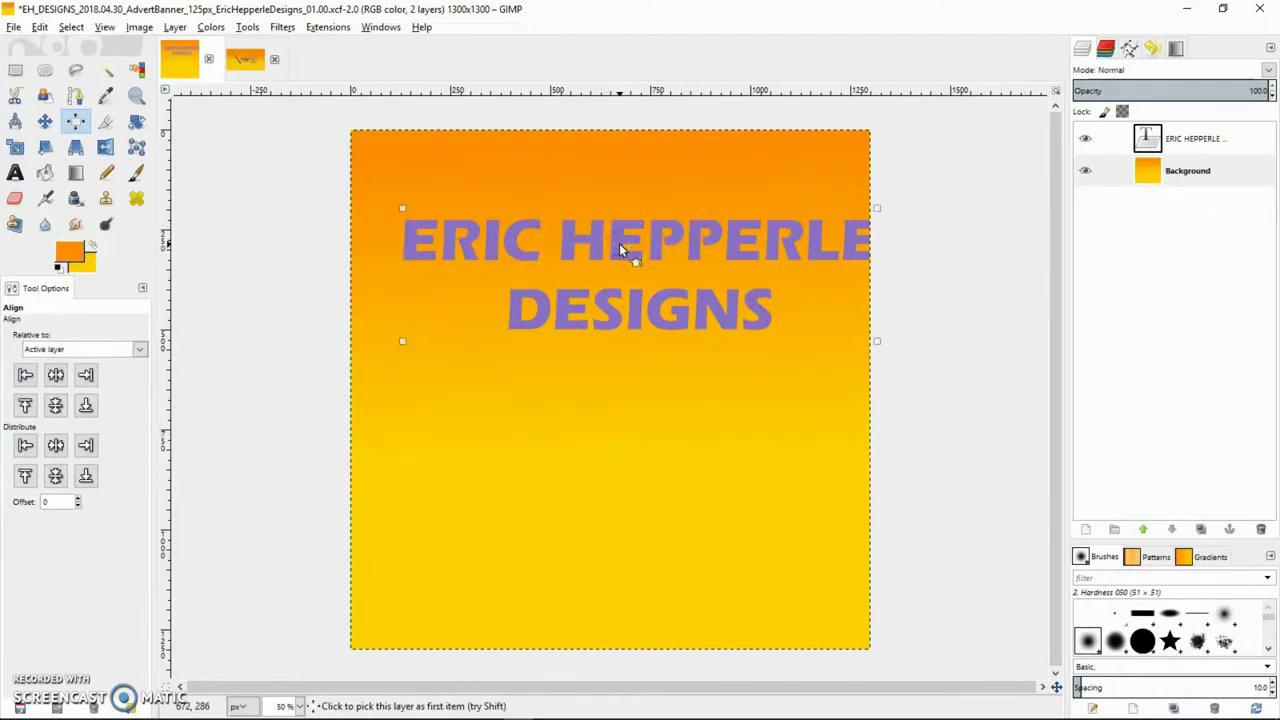
click(620, 251)
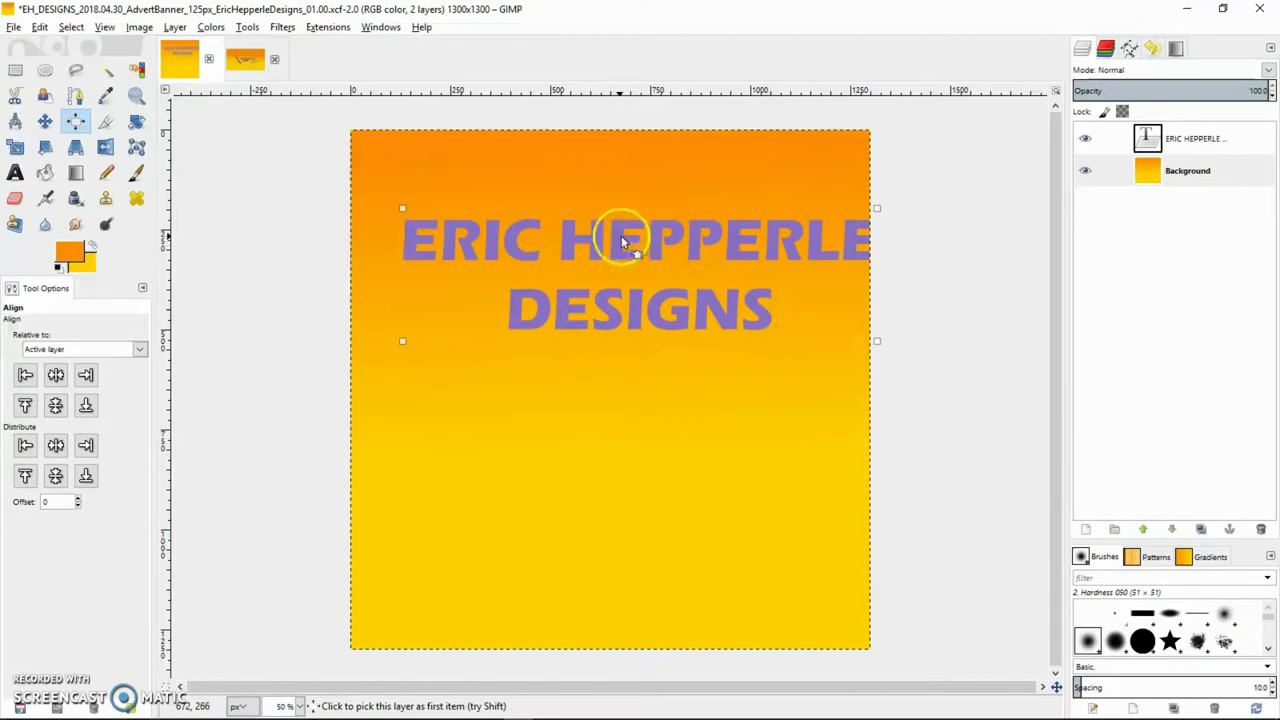
click(58, 378)
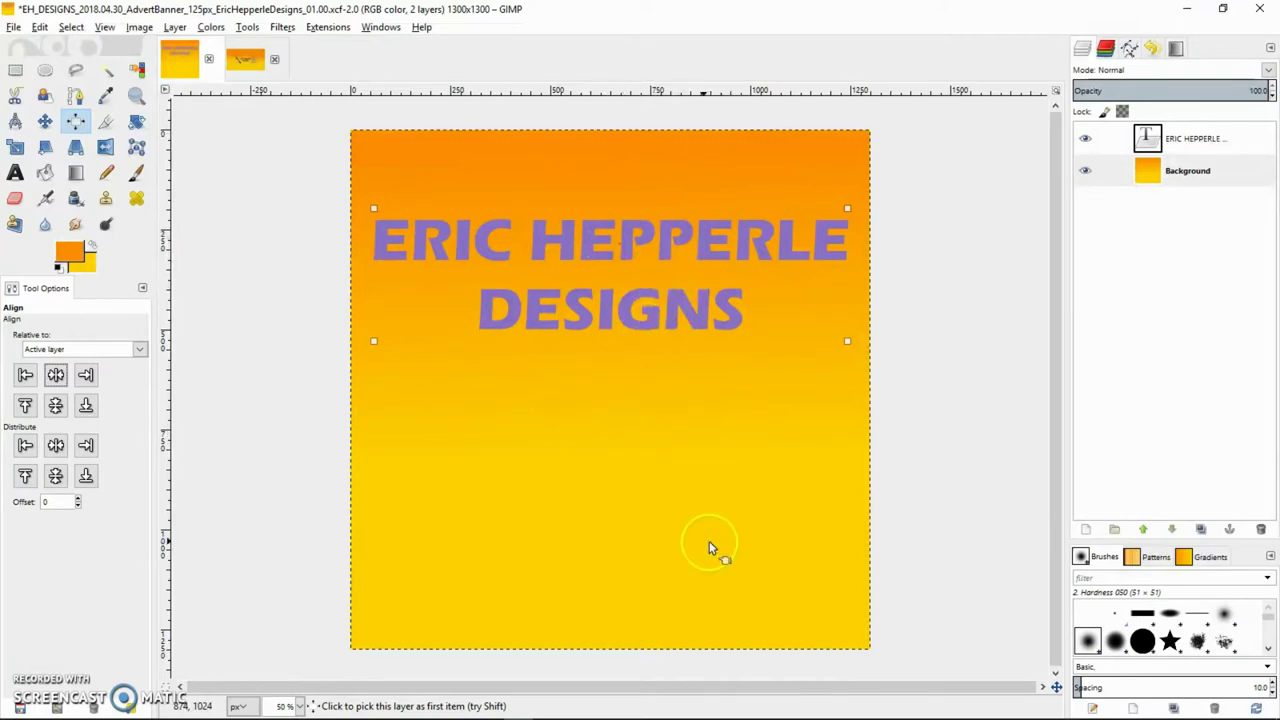
key(ctrl+s)
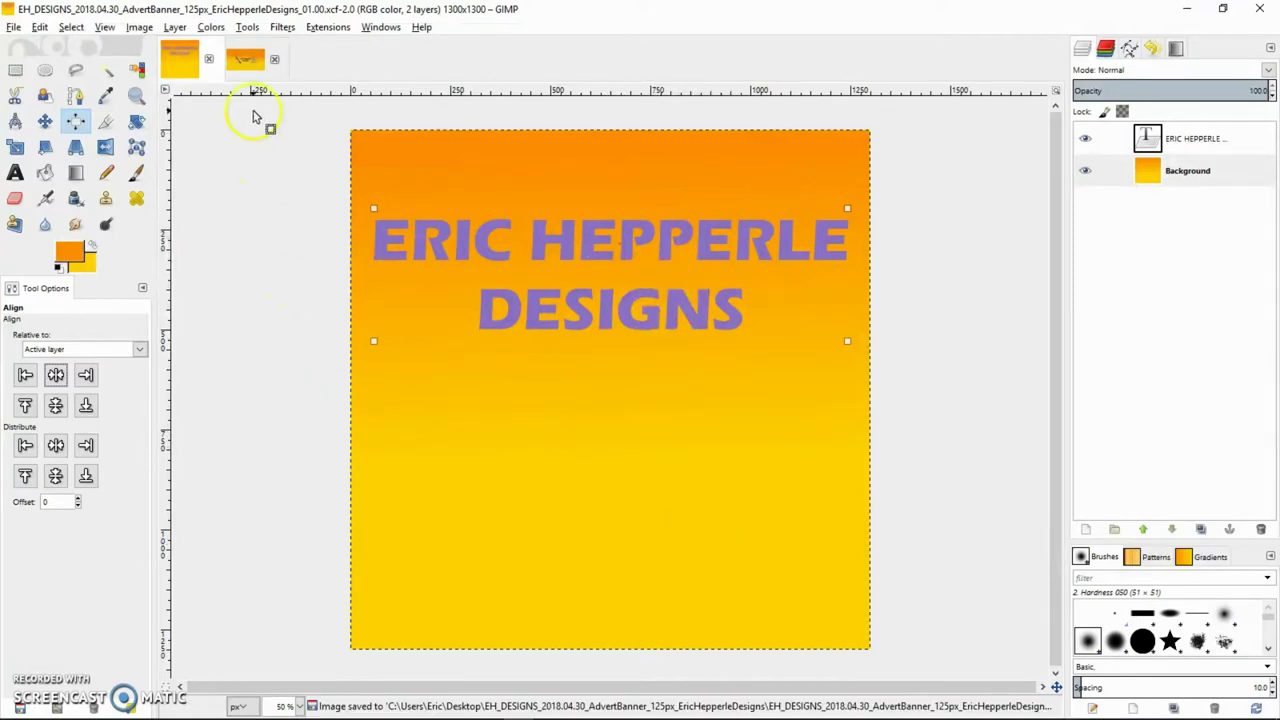
Copy the circuit graphic from the YouTube banner, paste it into the square banner and convert it to a layer.
click(245, 60)
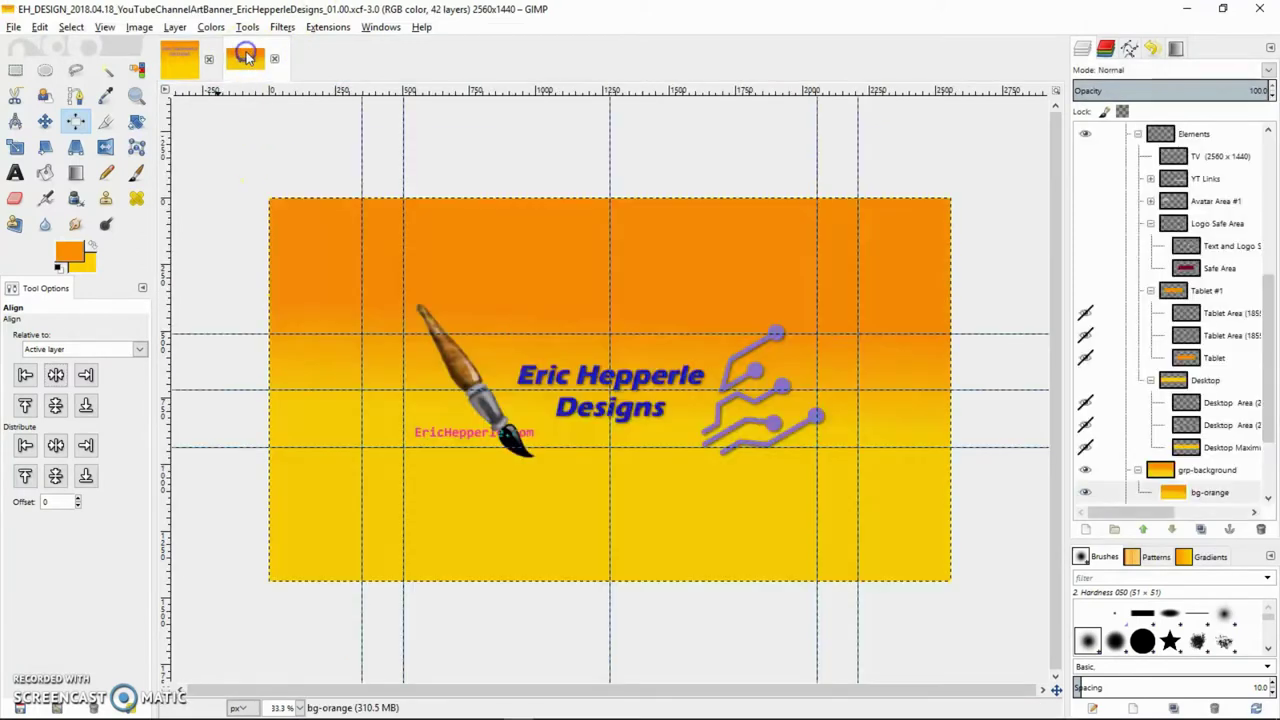
click(755, 405)
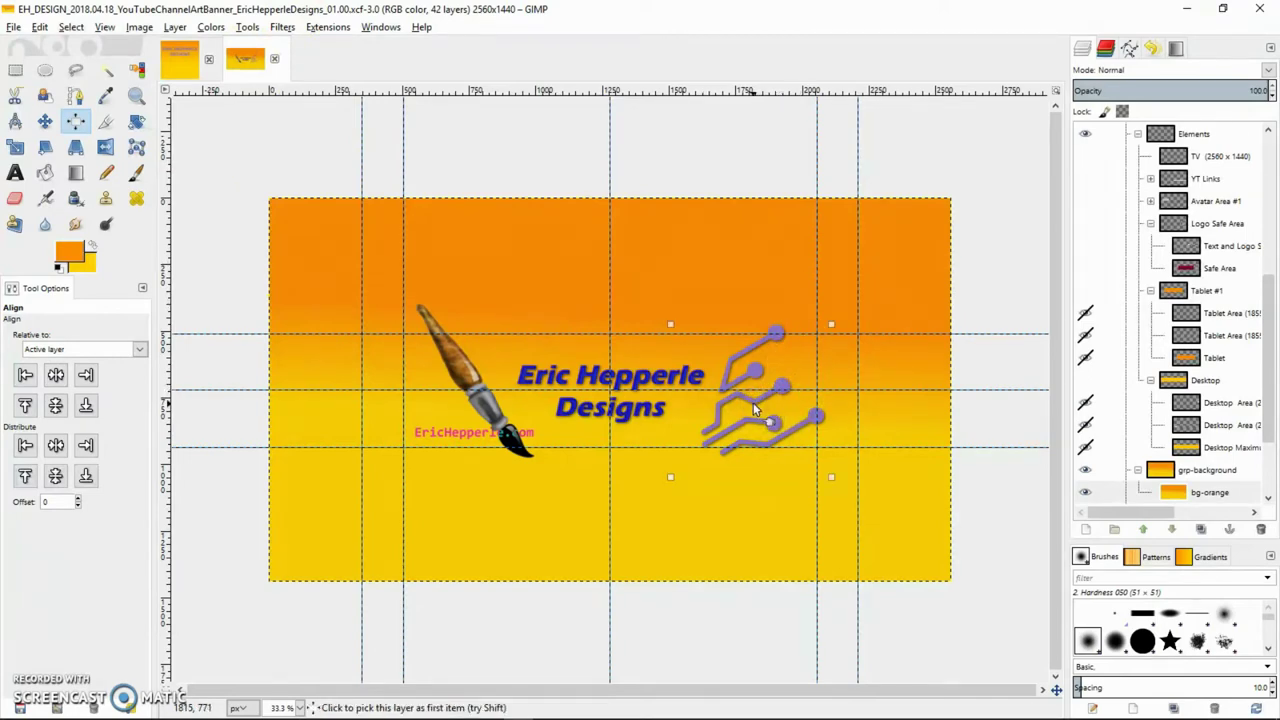
key(ctrl+c)
click(180, 58)
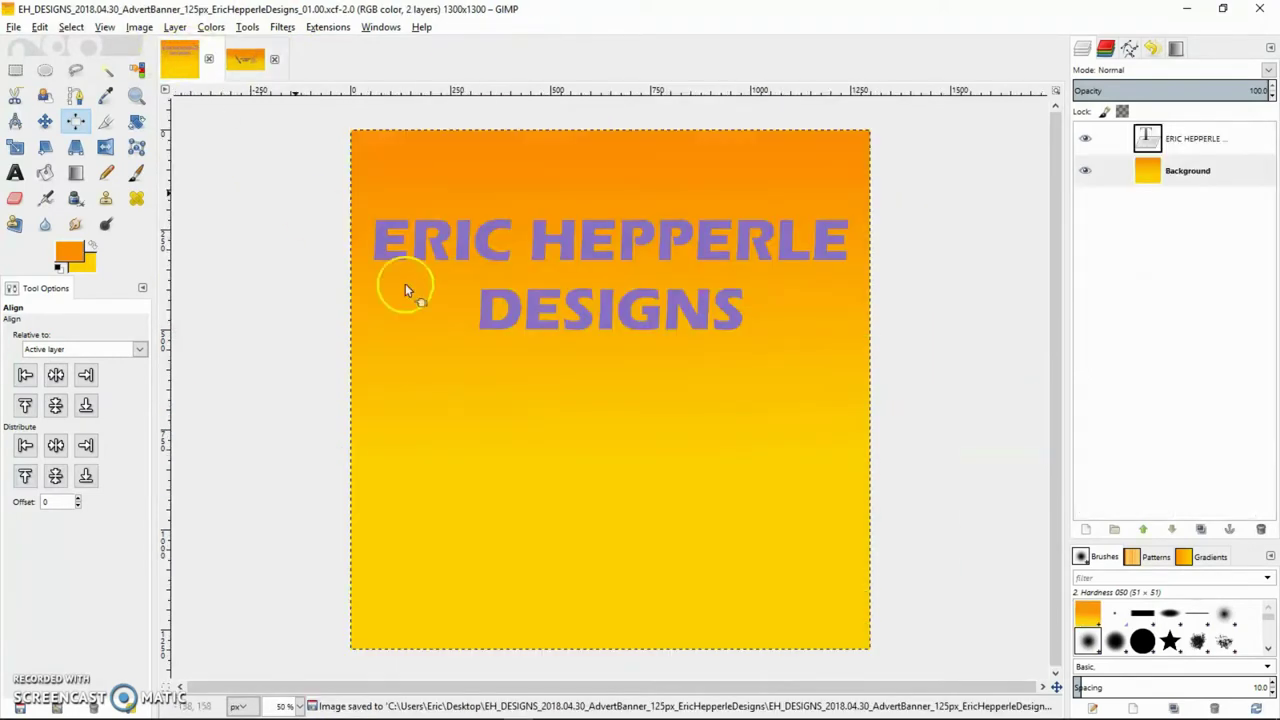
key(ctrl+v)
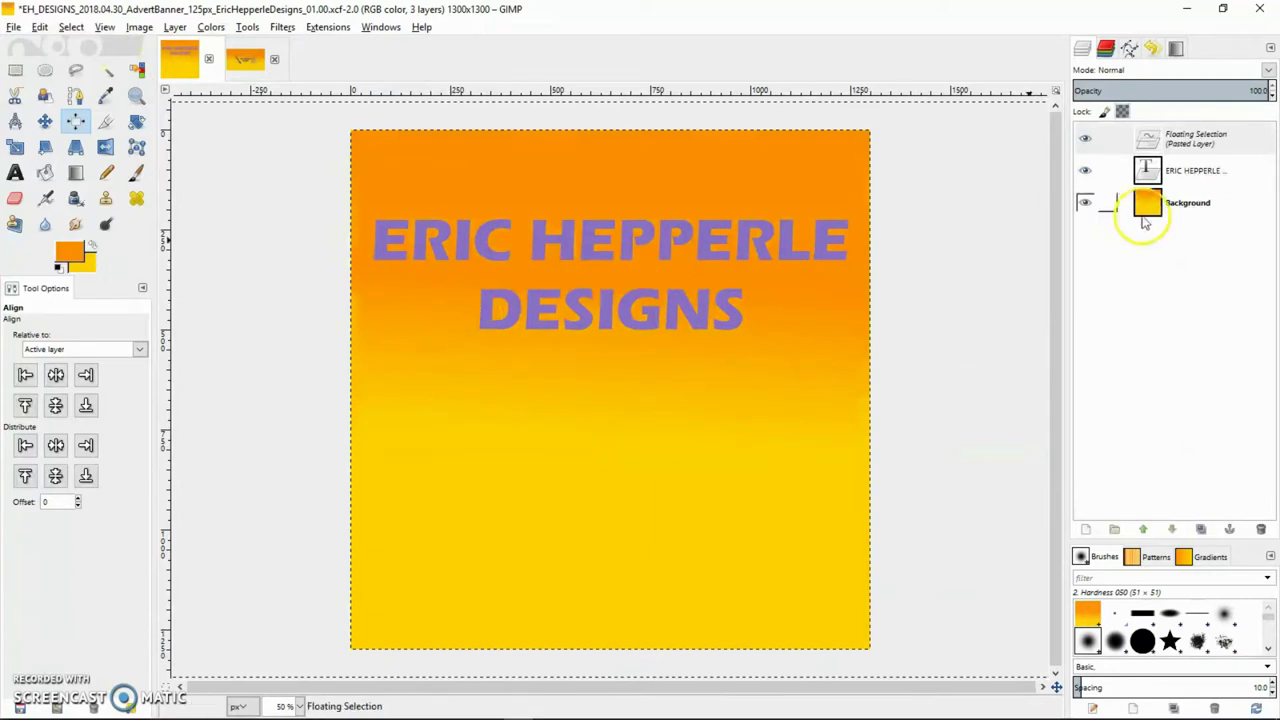
right_click(1206, 135)
click(1163, 167)
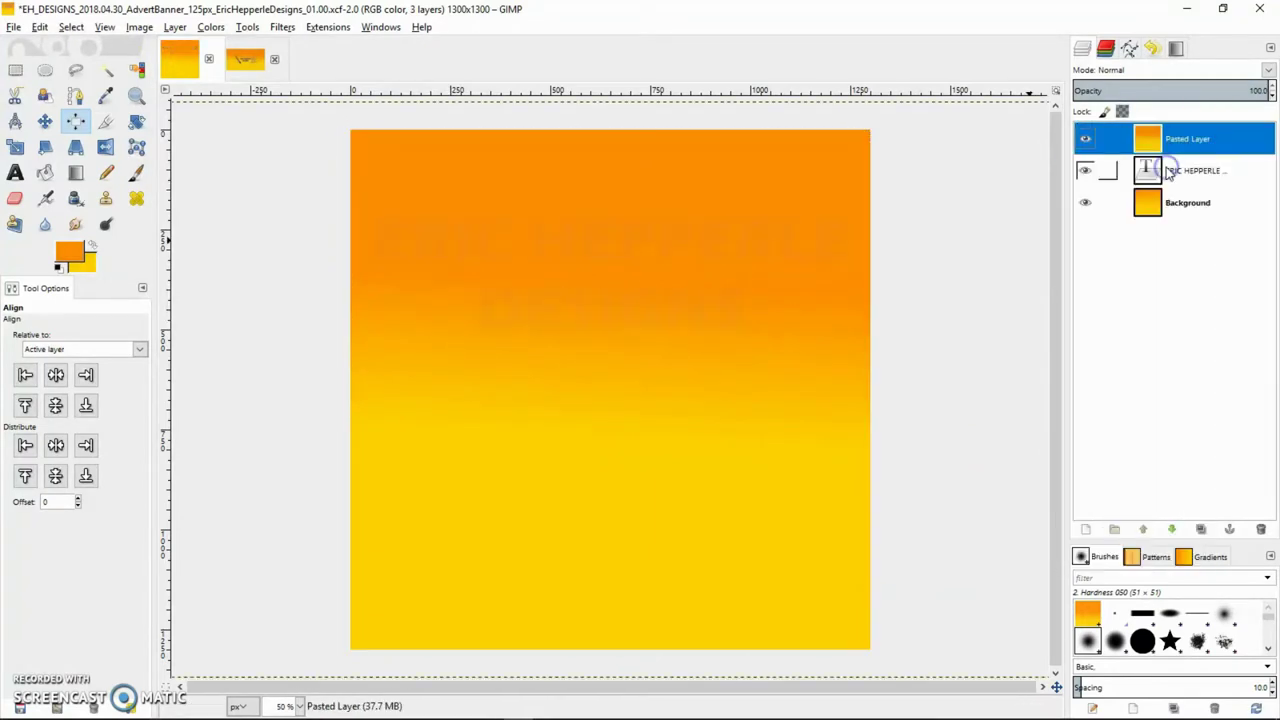
Undo the layer conversion, save the banner, and discard the unwanted floating selection.
key(ctrl+z)
key(ctrl+s)
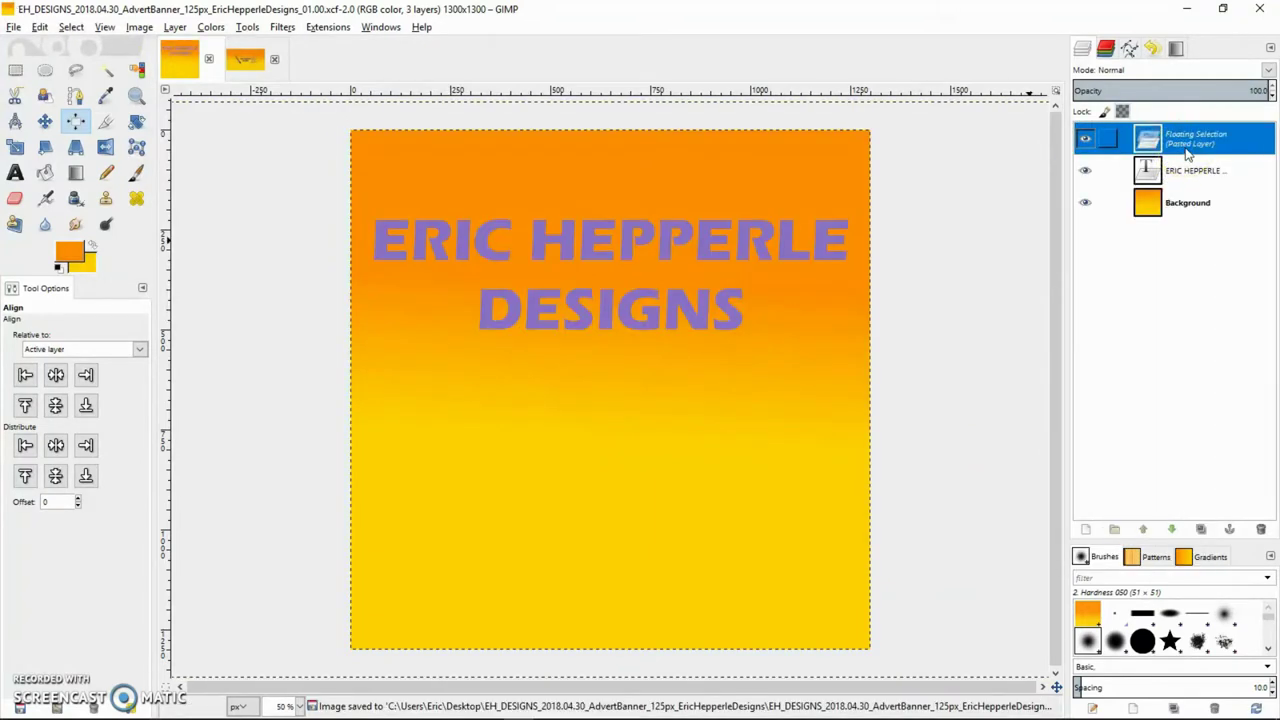
key(ctrl+z)
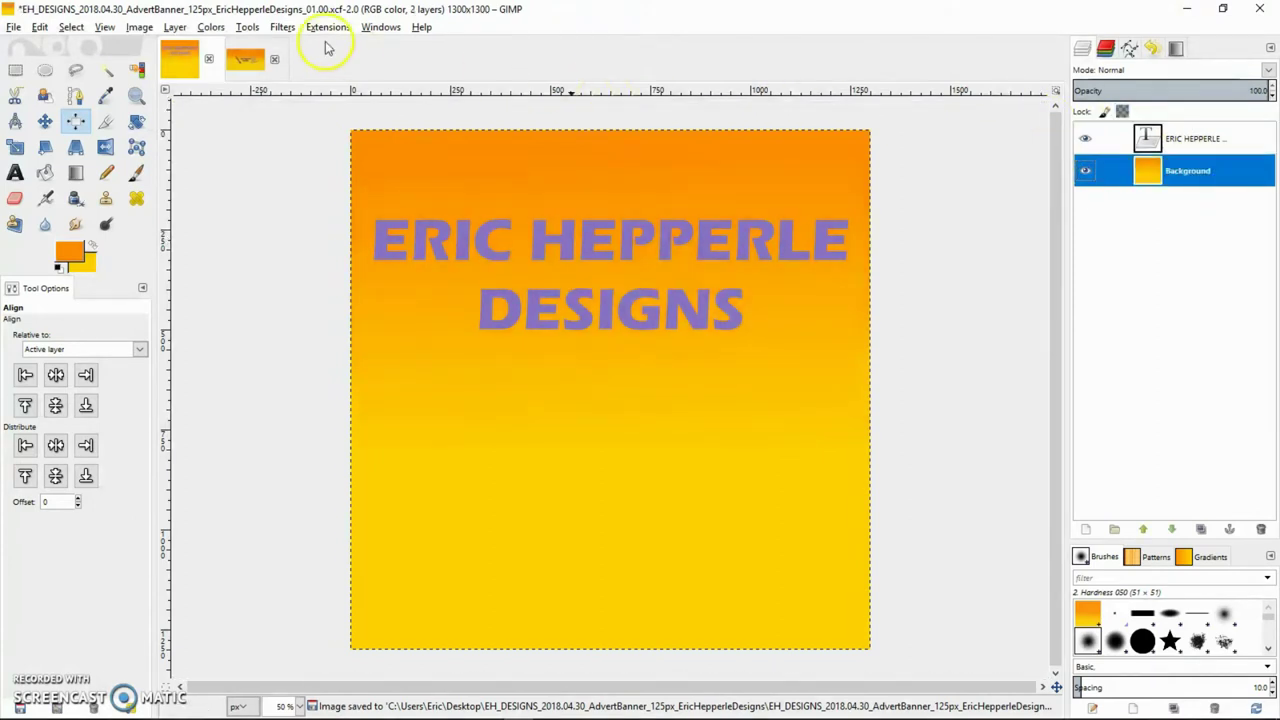
Copy the eh-circuit copy layer from the YouTube banner and paste it into the square banner.
click(245, 59)
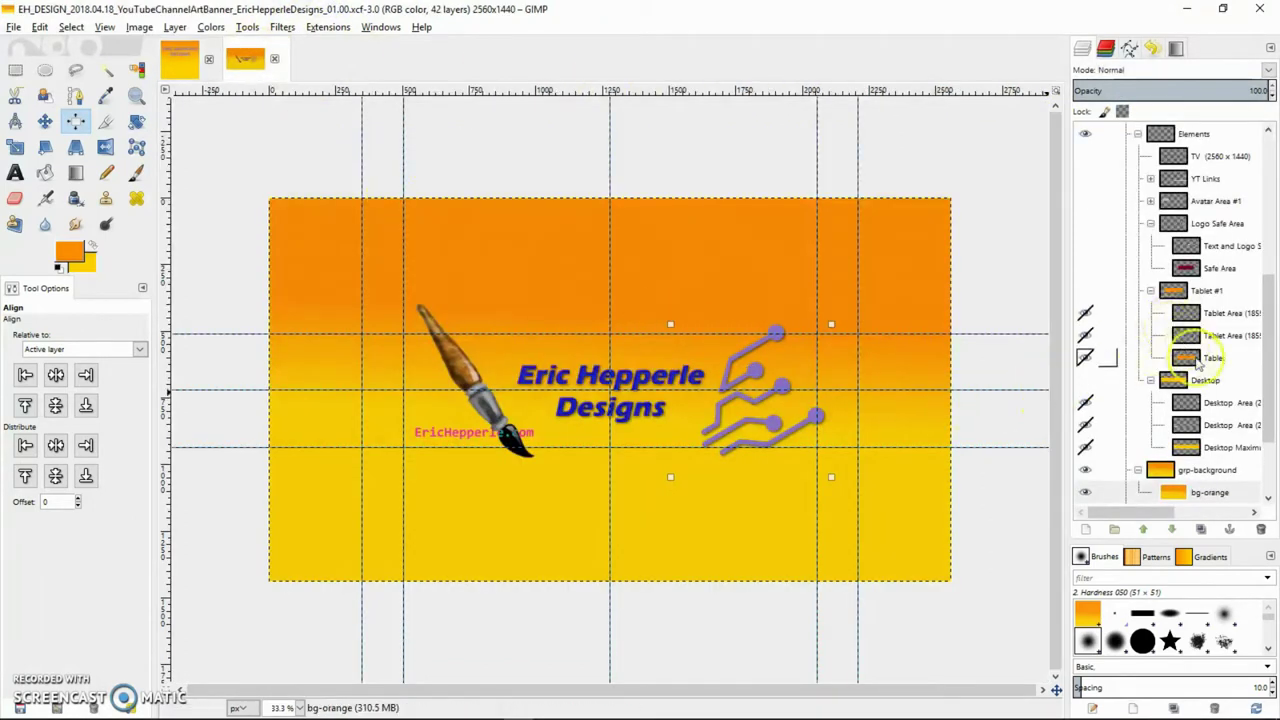
scroll(1262, 373, up, 6)
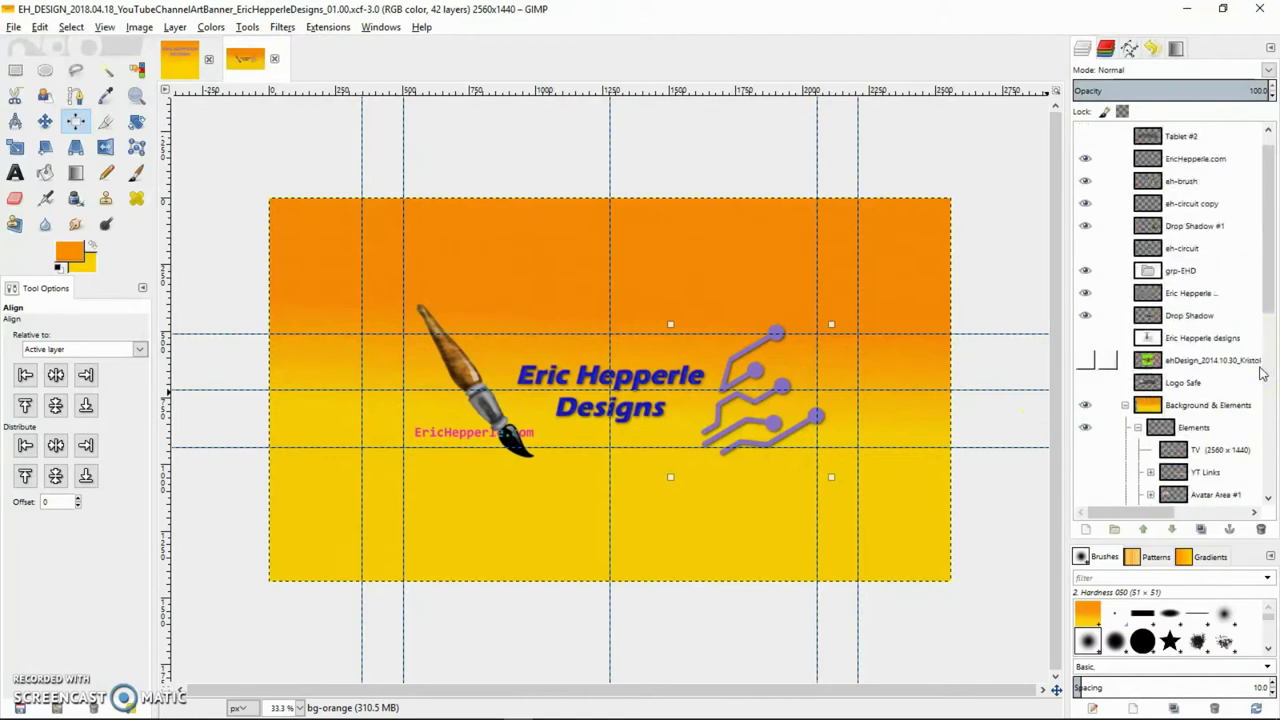
click(1200, 224)
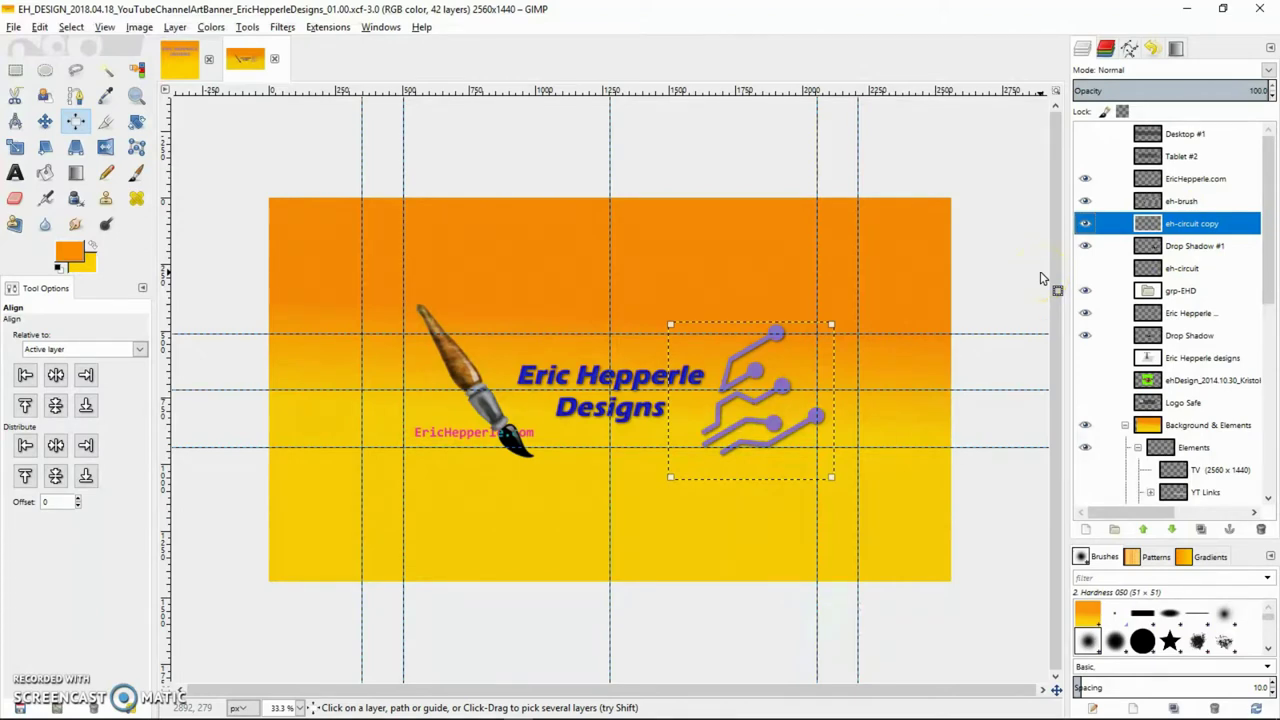
key(ctrl+c)
click(952, 222)
click(198, 59)
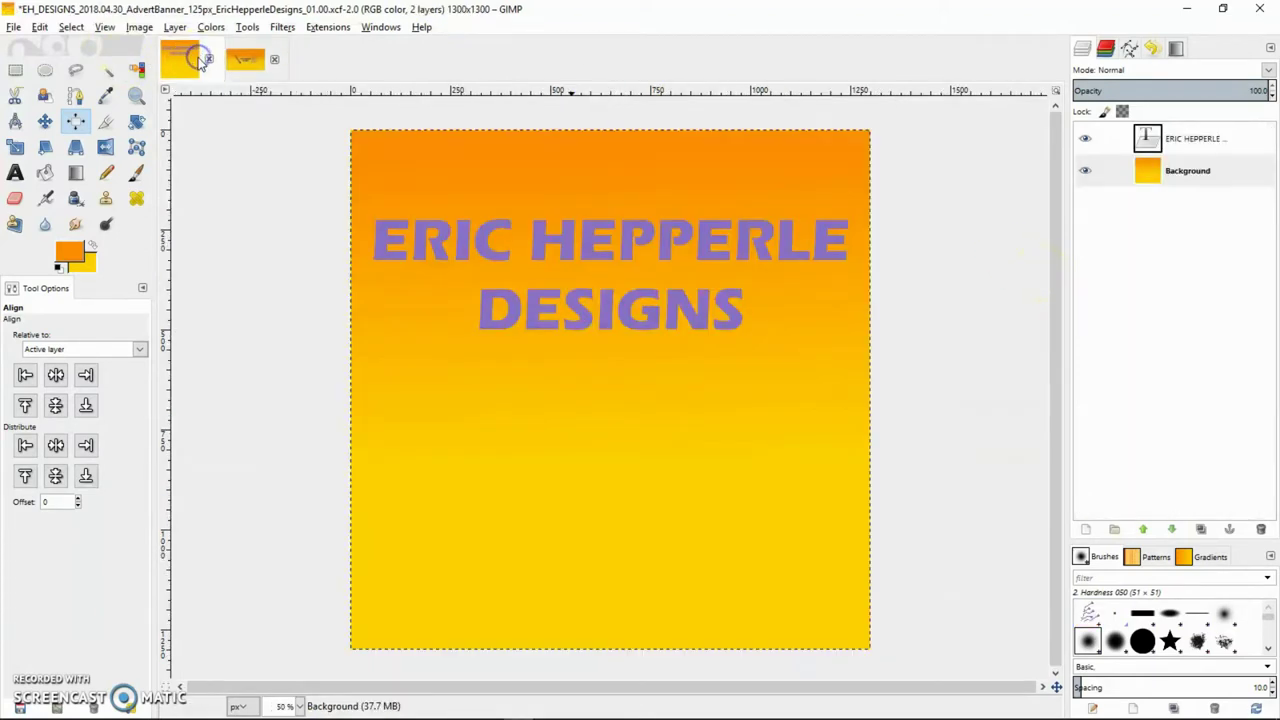
key(ctrl+v)
Turn the floating circuit graphic into its own Pasted Layer.
click(1000, 97)
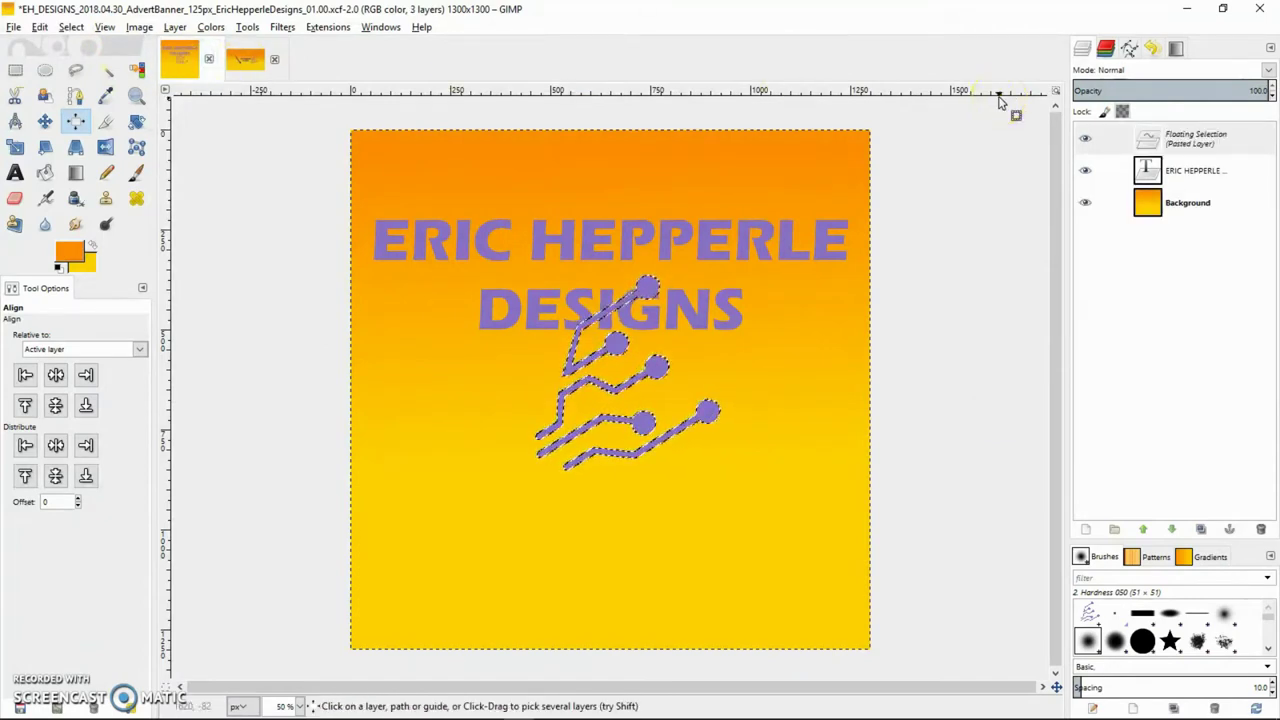
click(1255, 141)
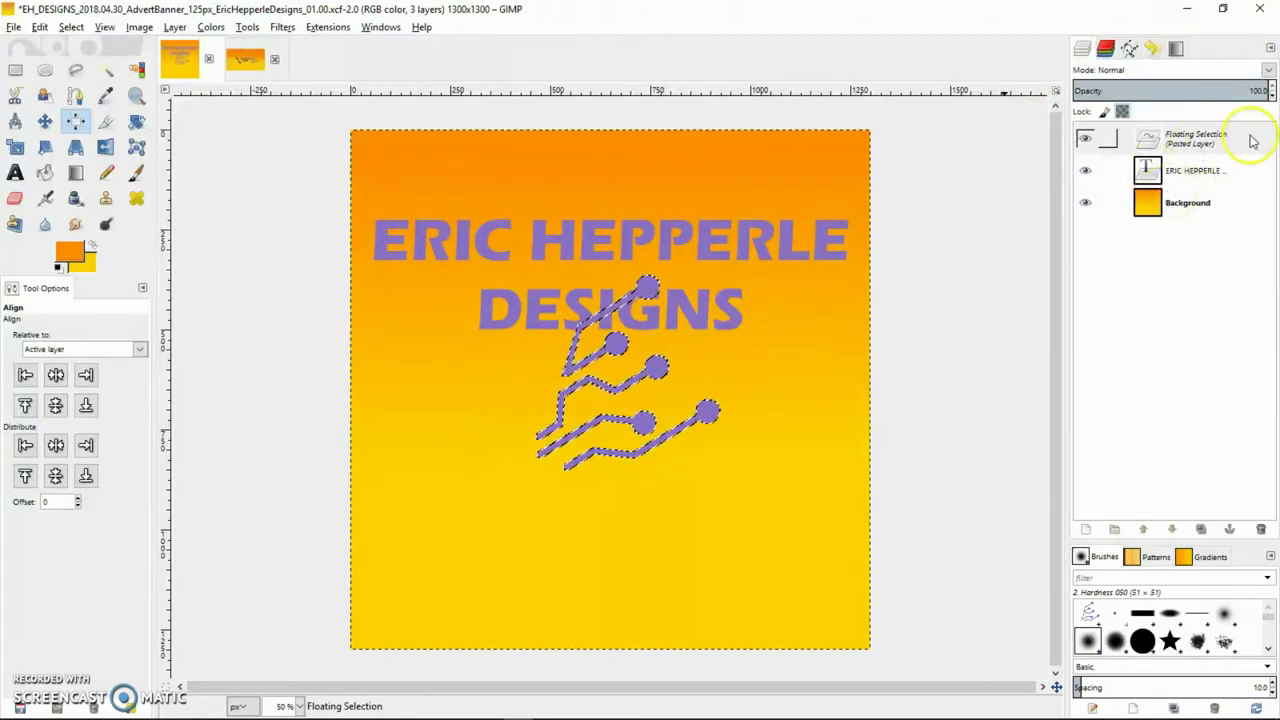
right_click(1253, 141)
click(1210, 170)
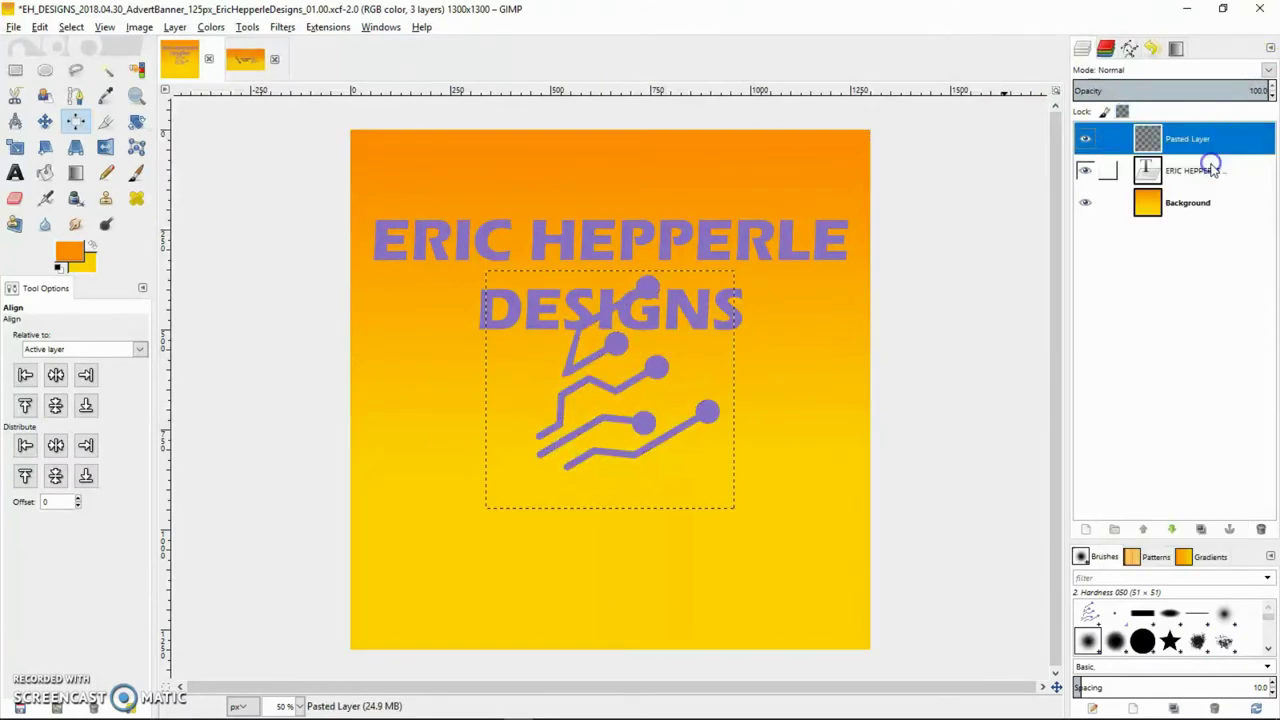
With the Move tool set to move the active layer, drag the circuit below the text.
click(45, 121)
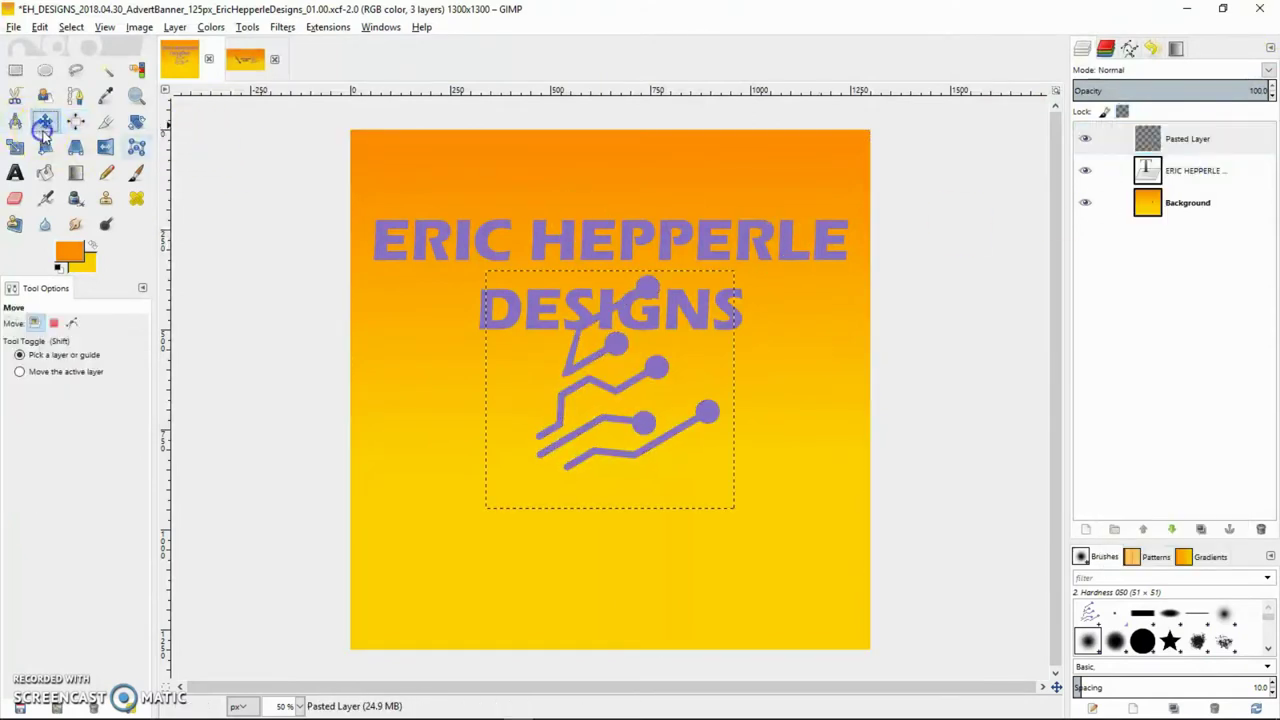
drag(577, 376, 590, 398)
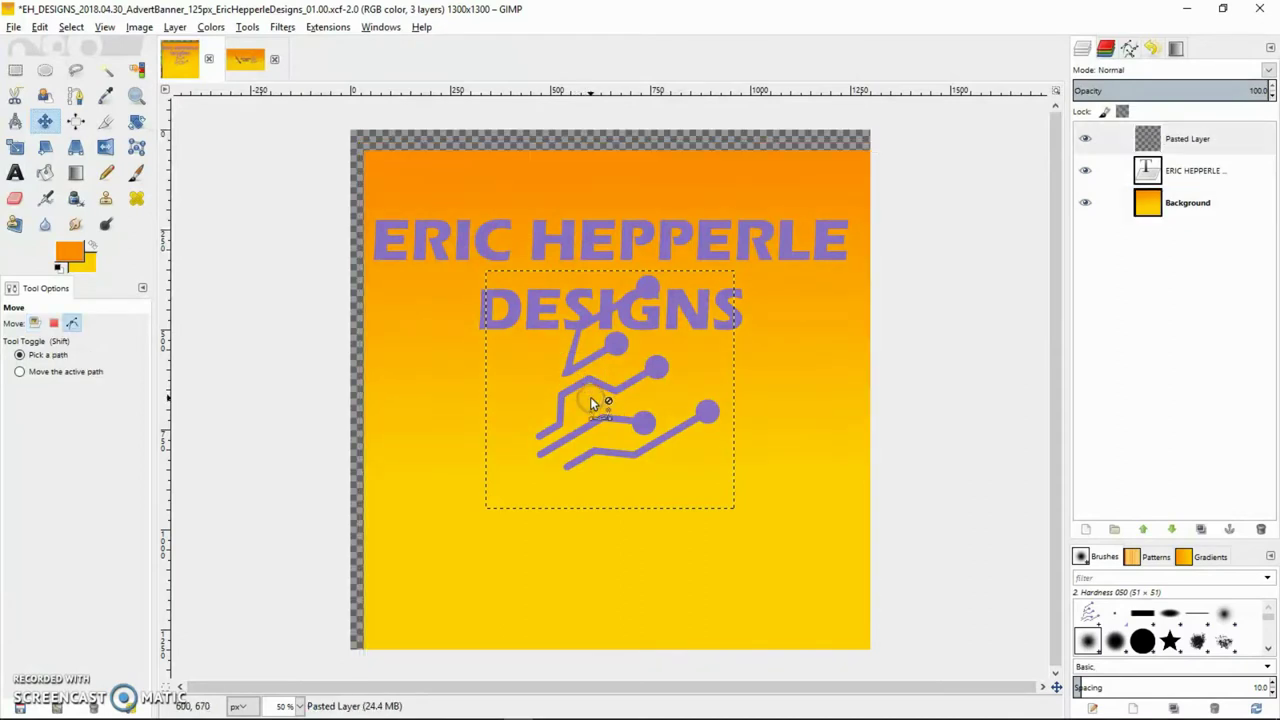
key(ctrl+z)
click(48, 376)
drag(650, 380, 604, 451)
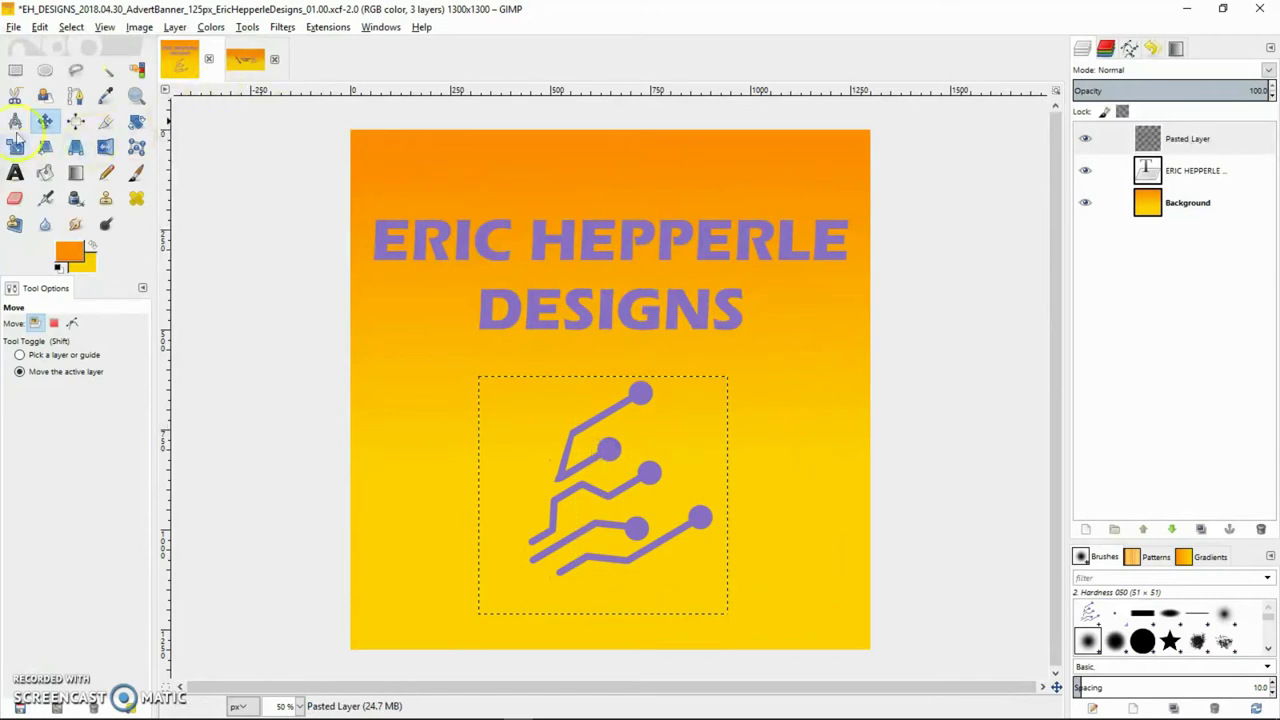
Add a Drop Shadow with default settings to the circuit graphic and save the banner.
click(284, 27)
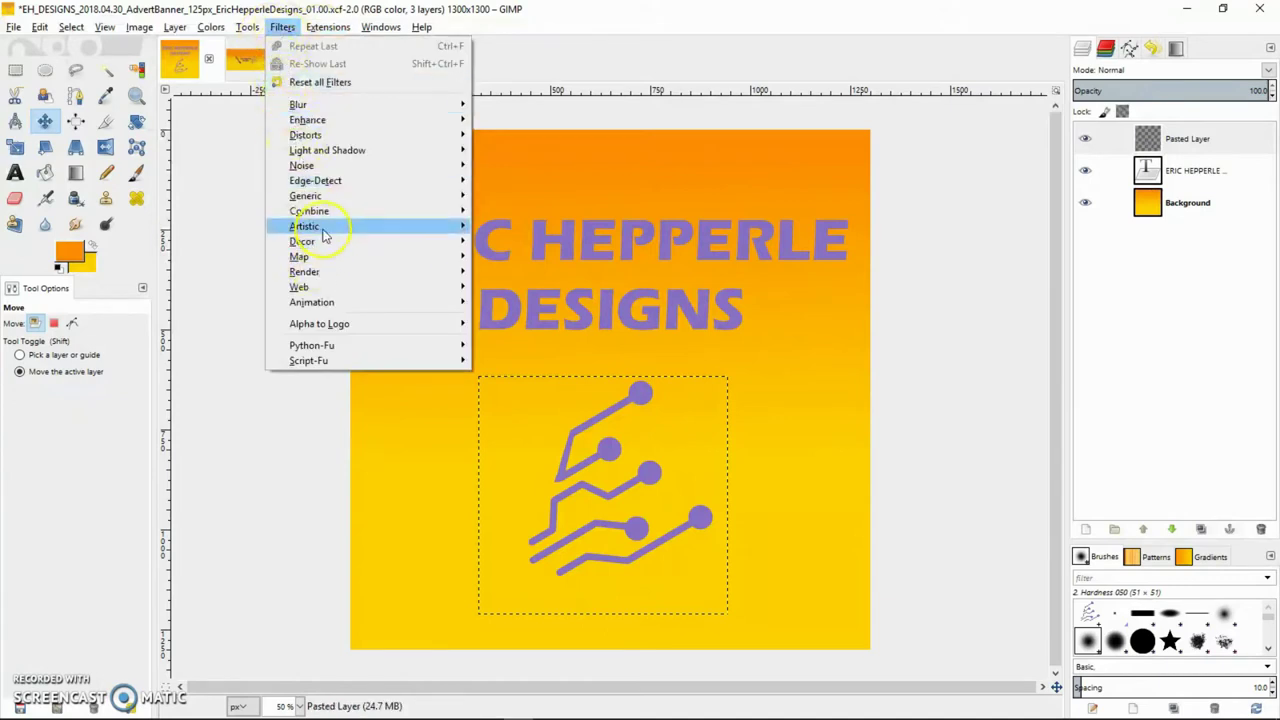
mouse_move(369, 150)
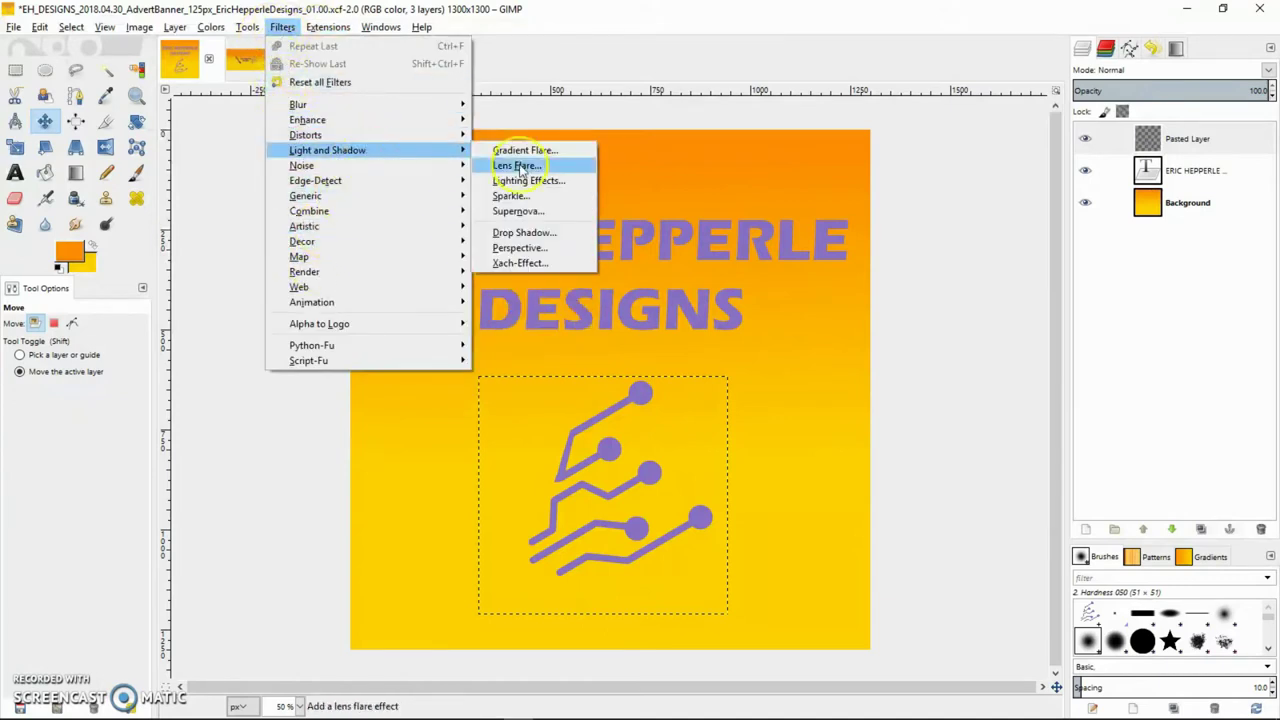
click(524, 232)
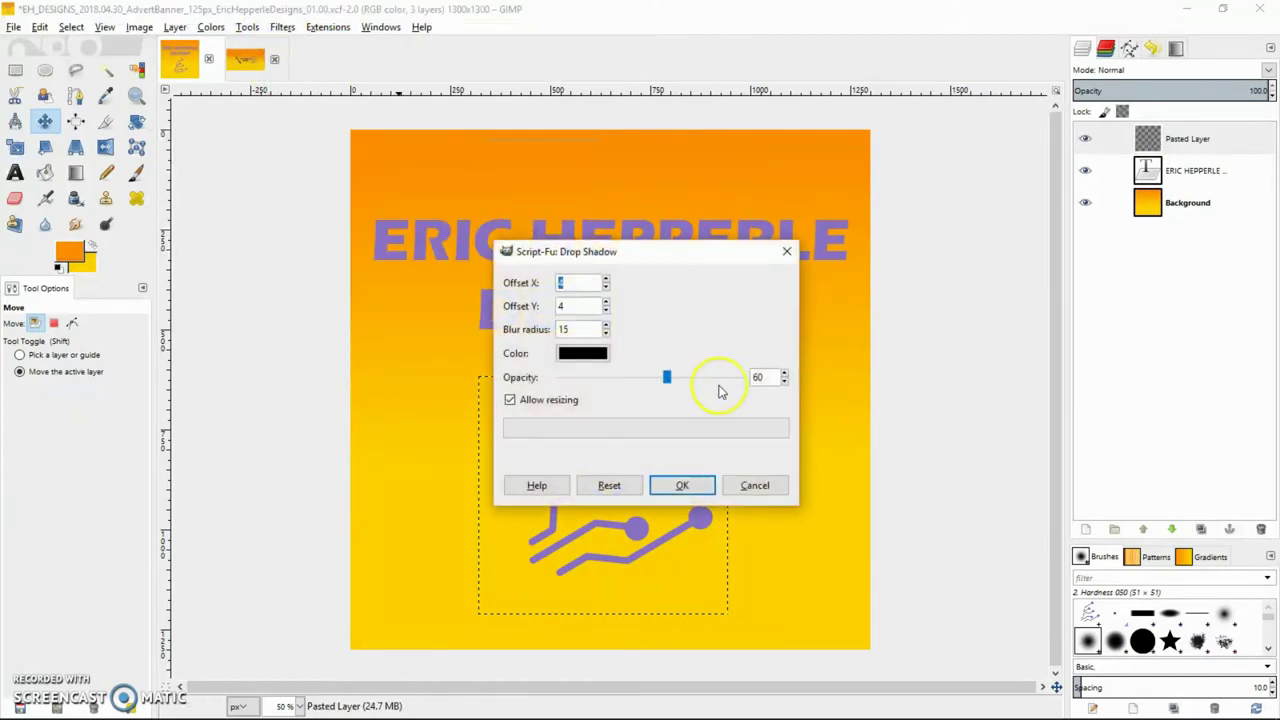
click(680, 485)
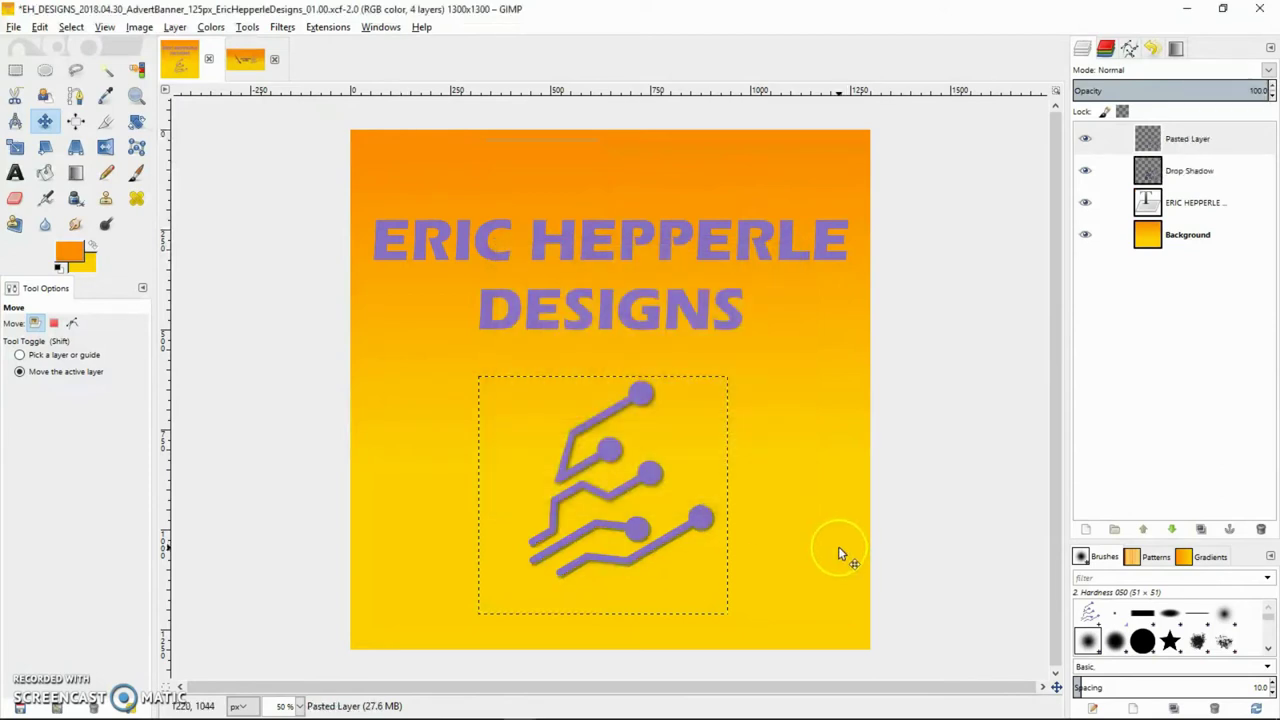
key(ctrl+s)
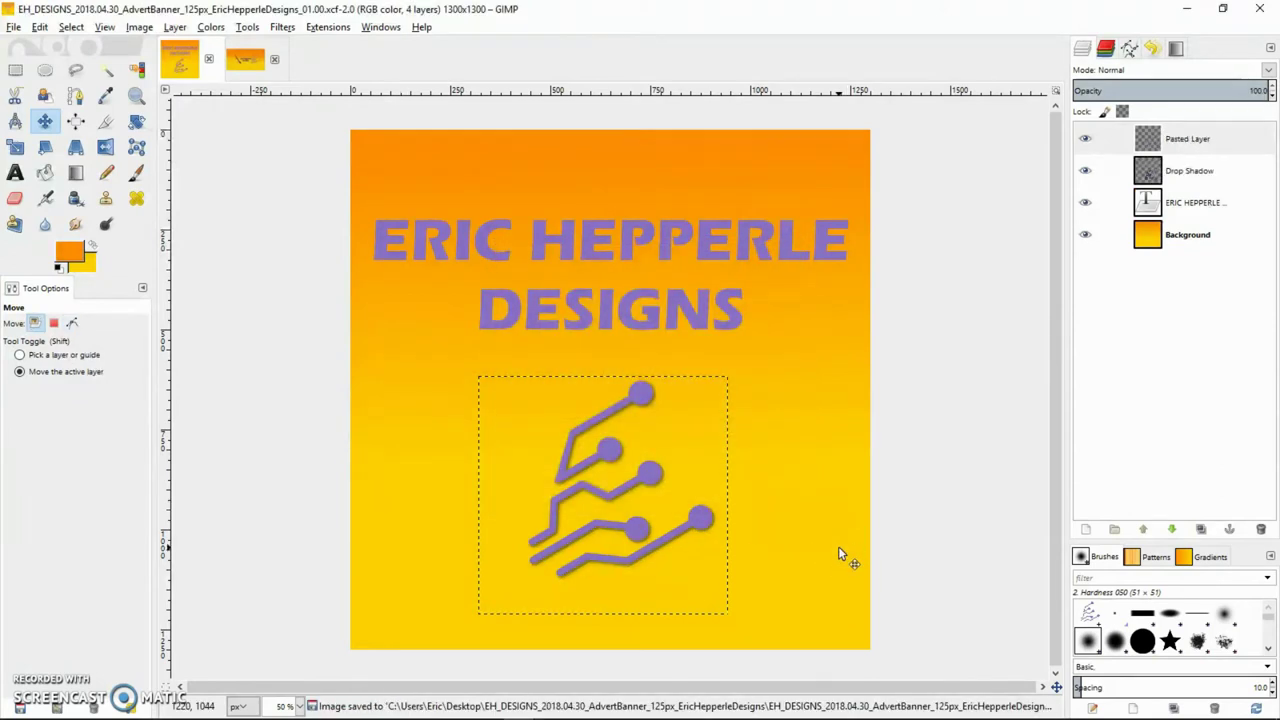
Export the banner as a PNG named with version 01.01 in its Desktop project folder.
click(13, 27)
click(68, 256)
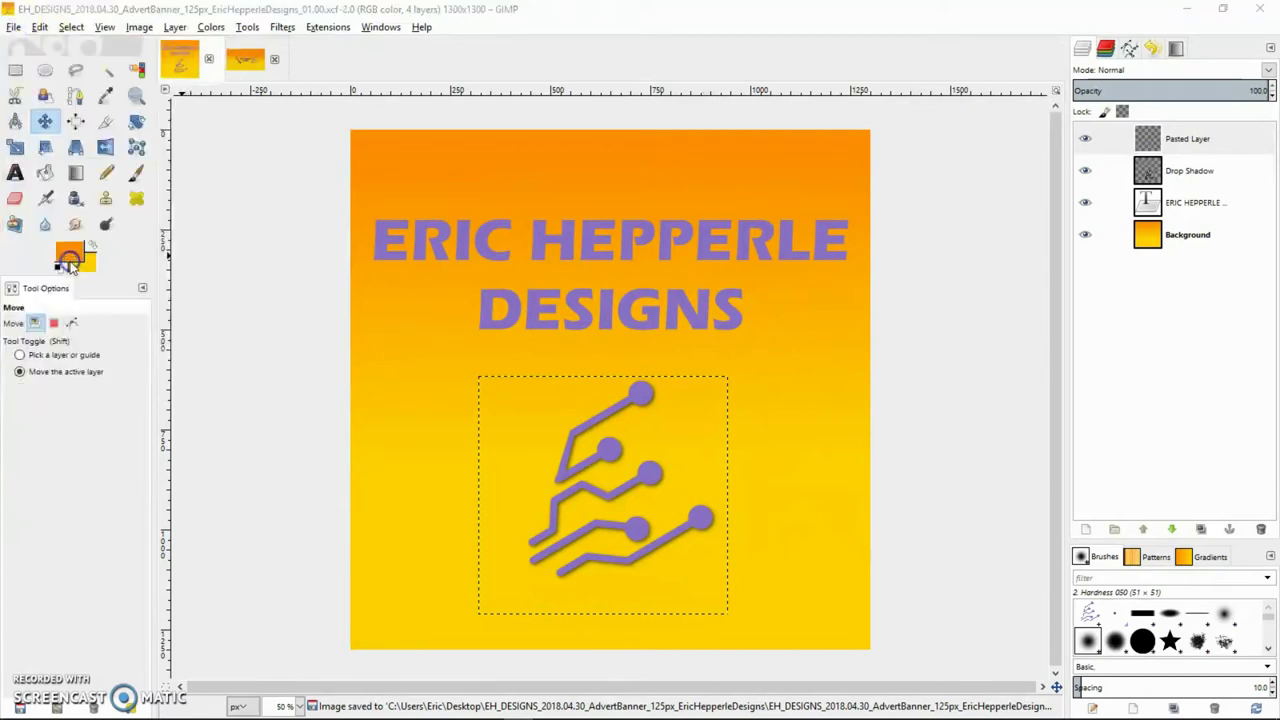
key(Right)
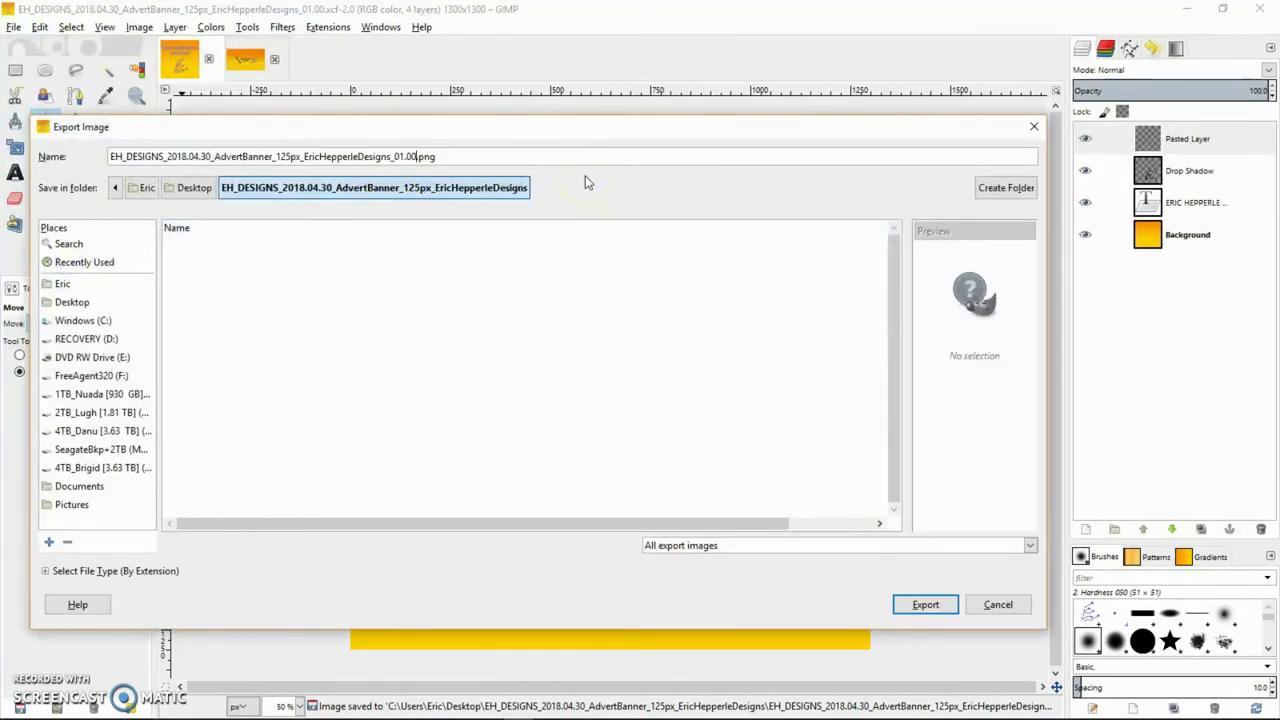
key(BackSpace)
text(1)
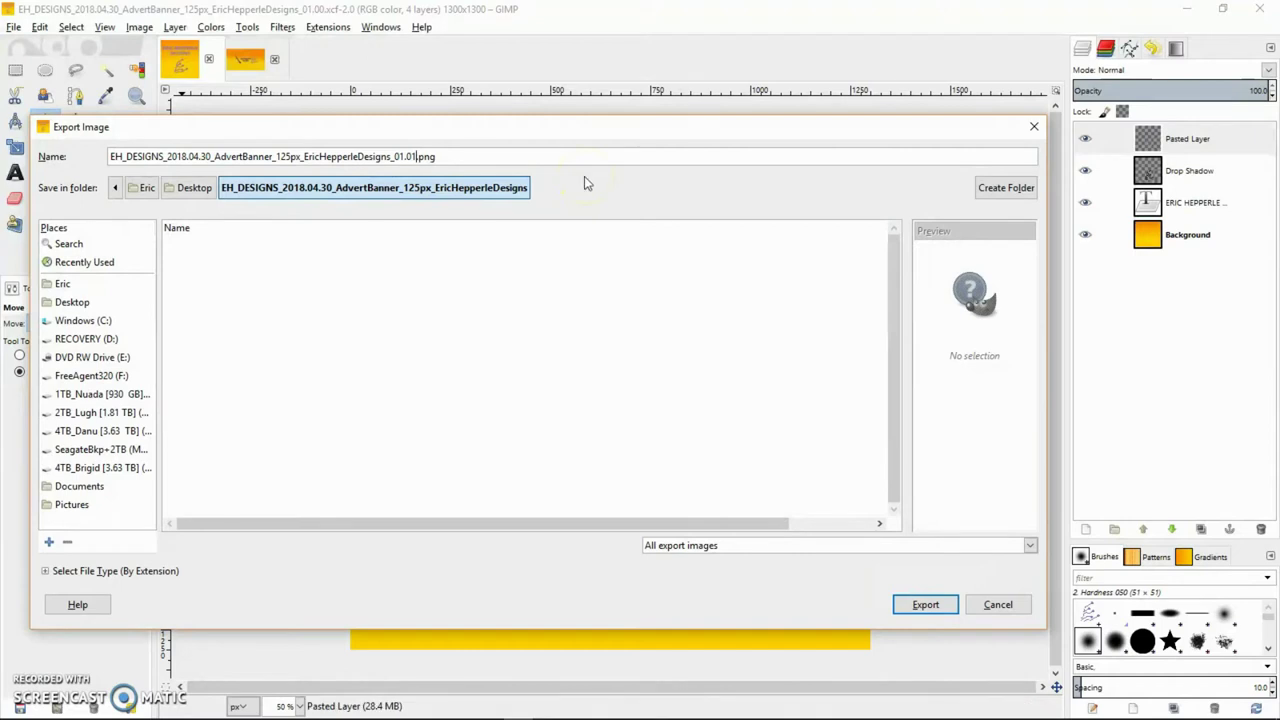
click(407, 157)
click(936, 606)
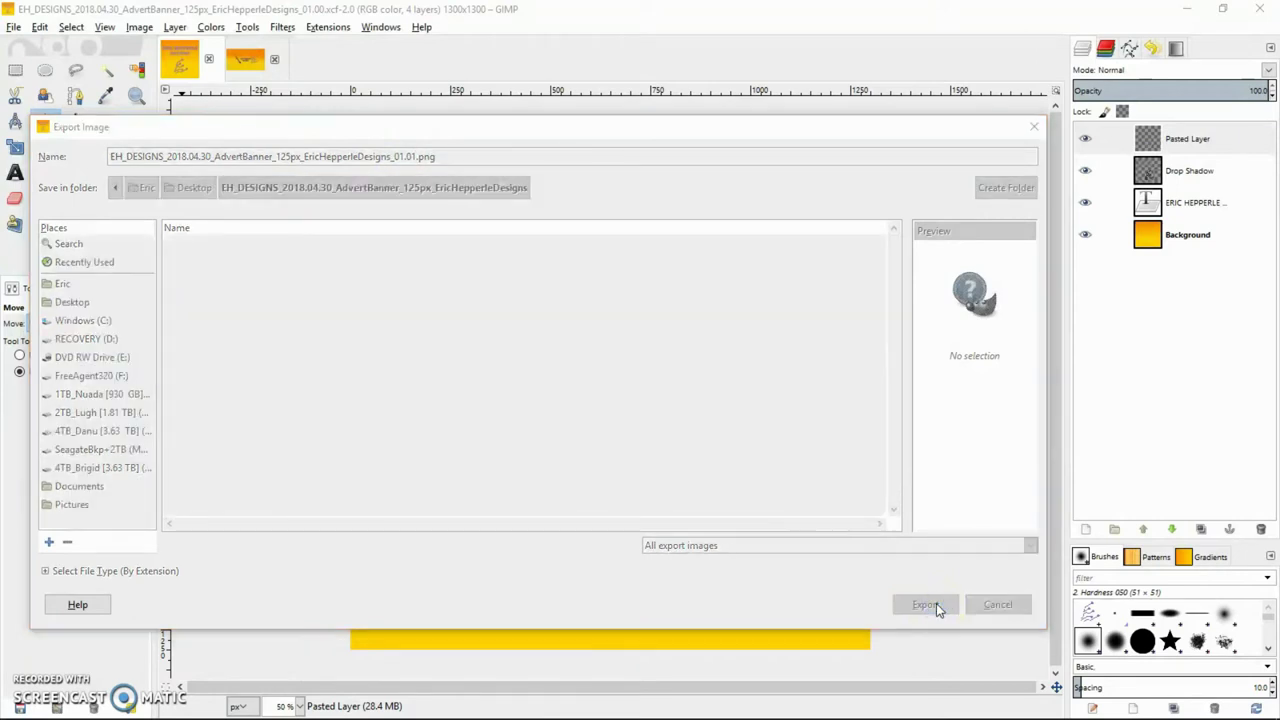
Confirm the PNG export settings and select the exported PNG in the project folder.
click(645, 504)
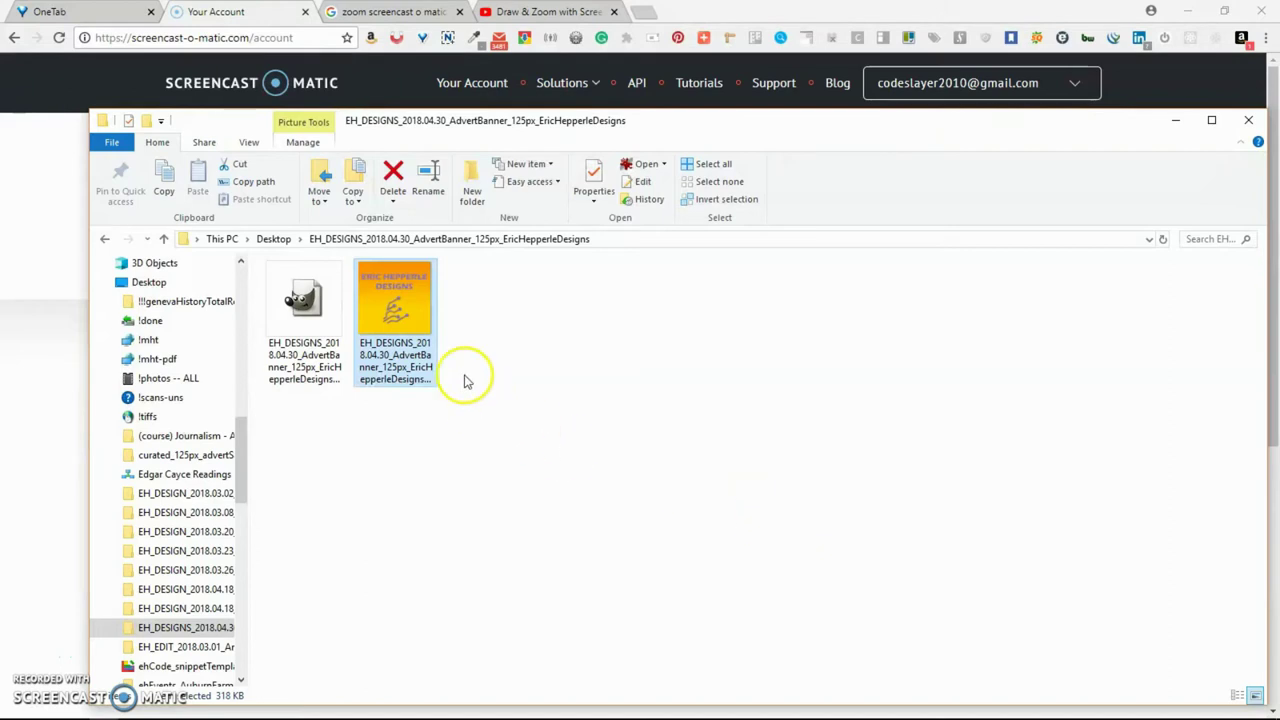
click(542, 337)
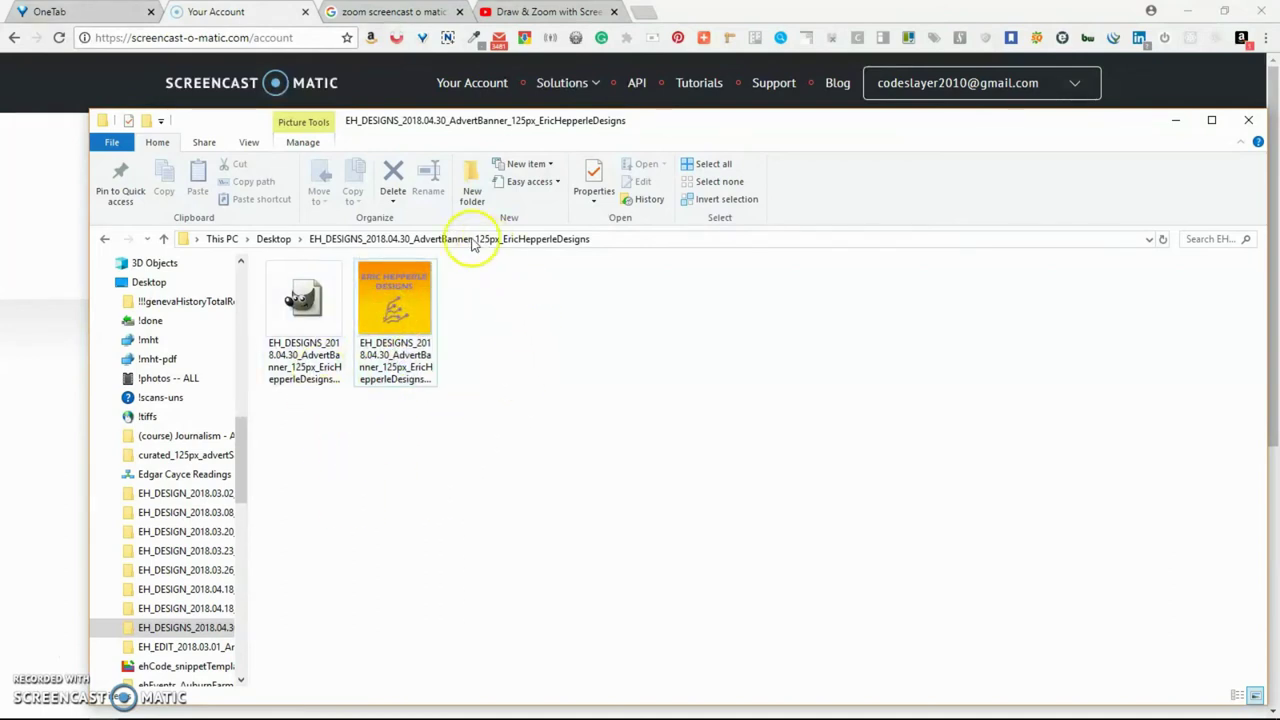
click(402, 302)
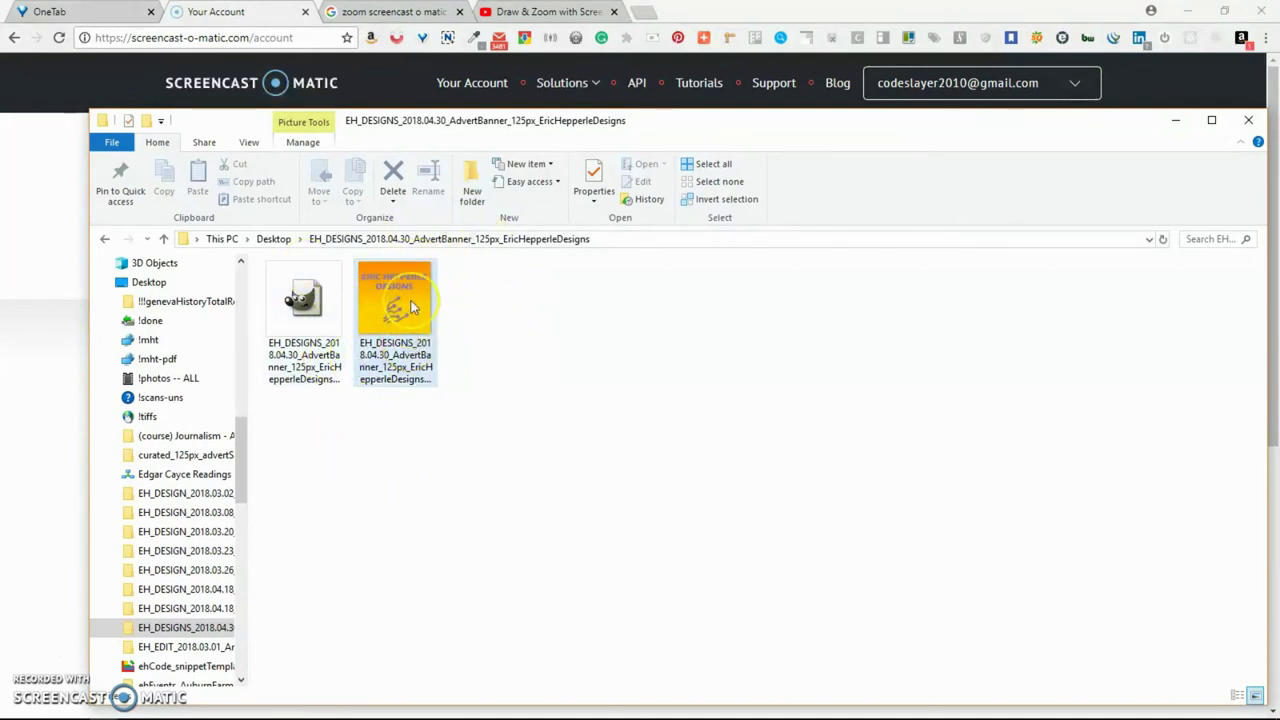
View the exported banner PNG full-size in IrfanView, then close the viewer.
double_click(402, 302)
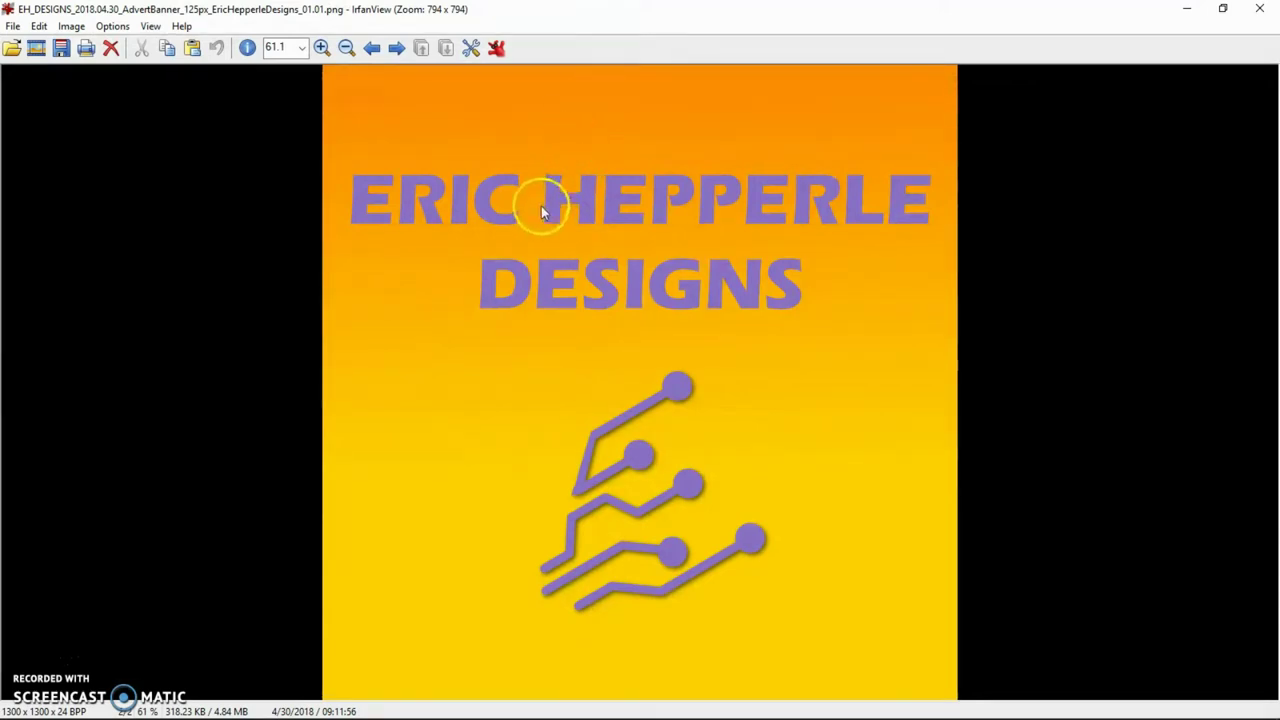
key(Escape)
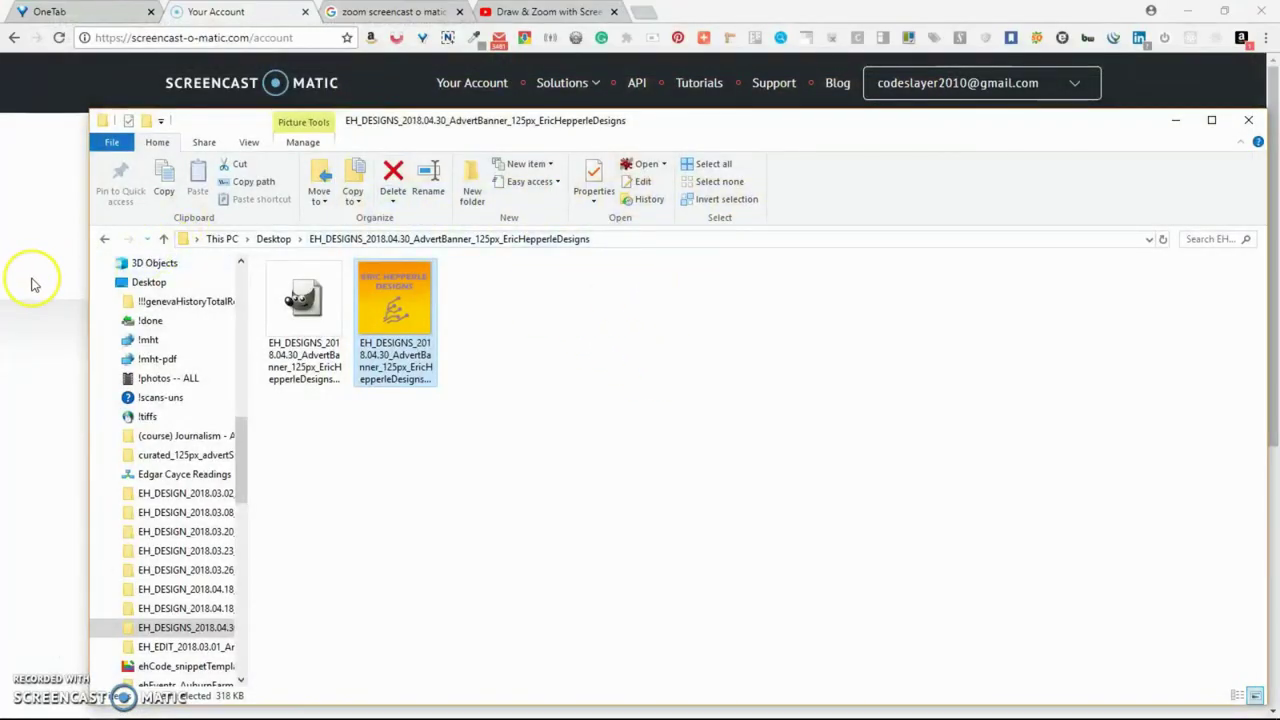
Close the YouTube banner and advert banner images in GIMP, then return to the project folder.
key(alt+Tab)
key(alt+Tab)
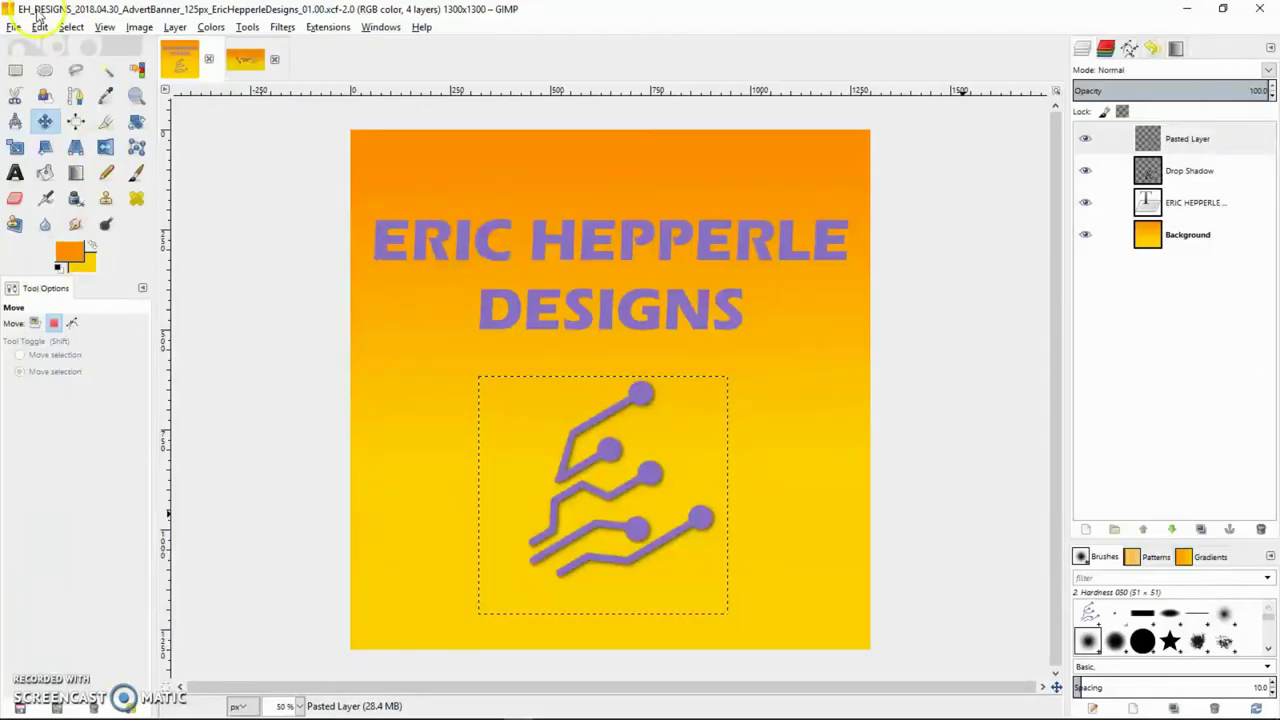
click(245, 58)
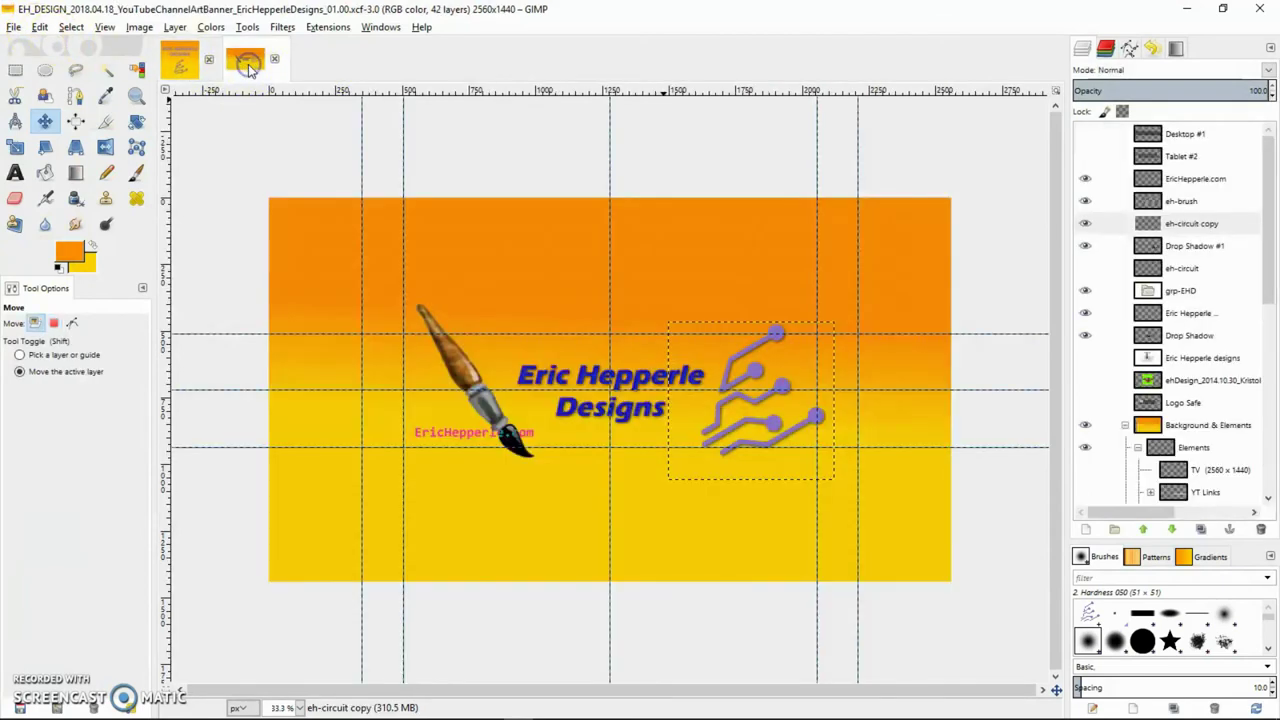
click(274, 61)
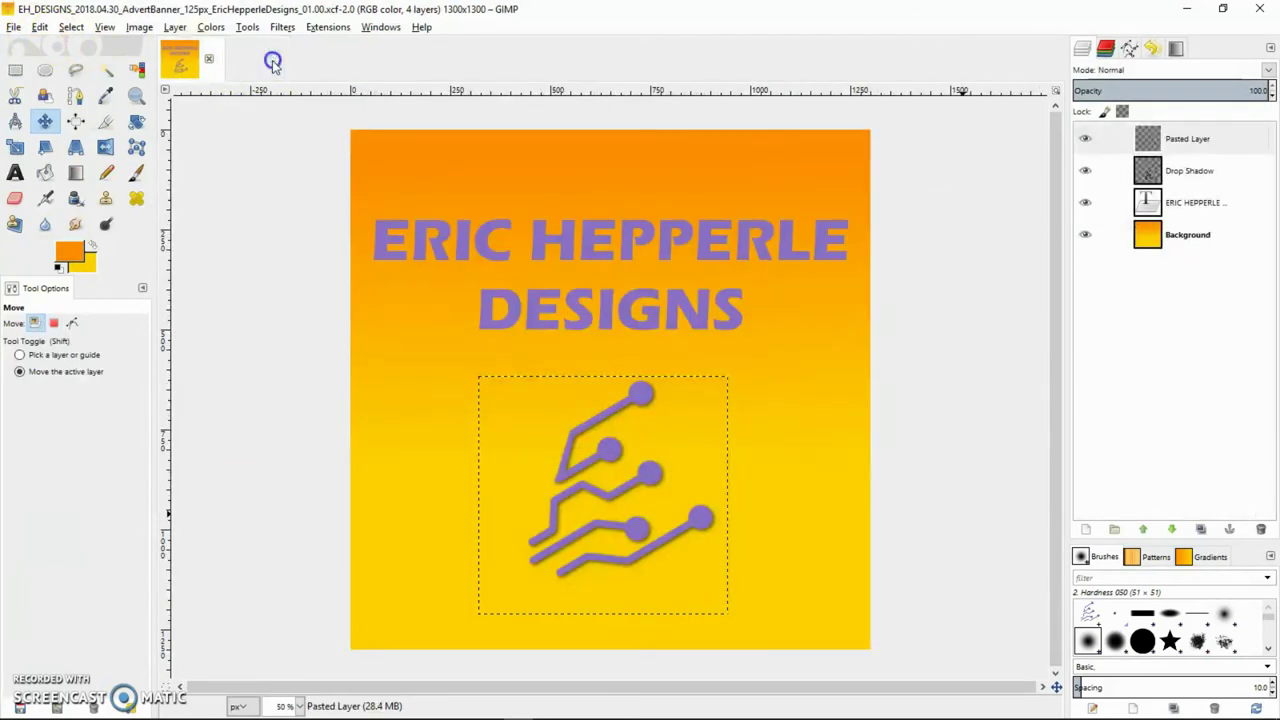
click(210, 61)
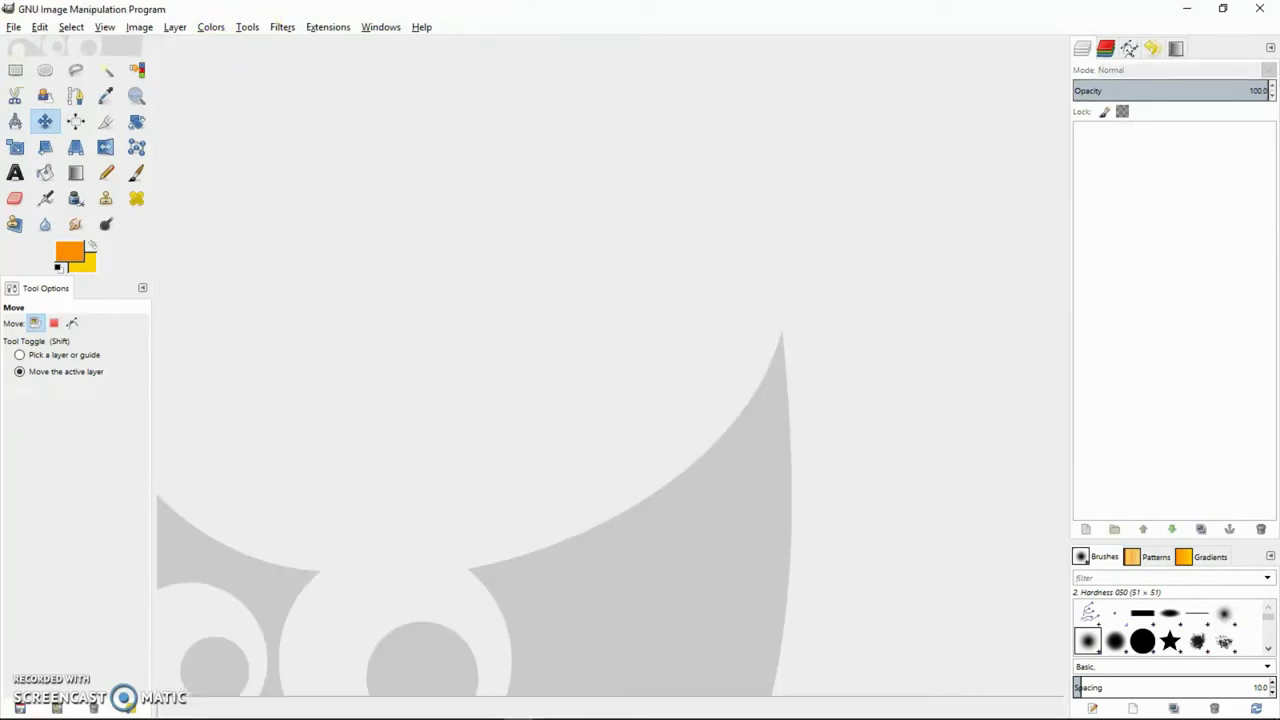
click(15, 30)
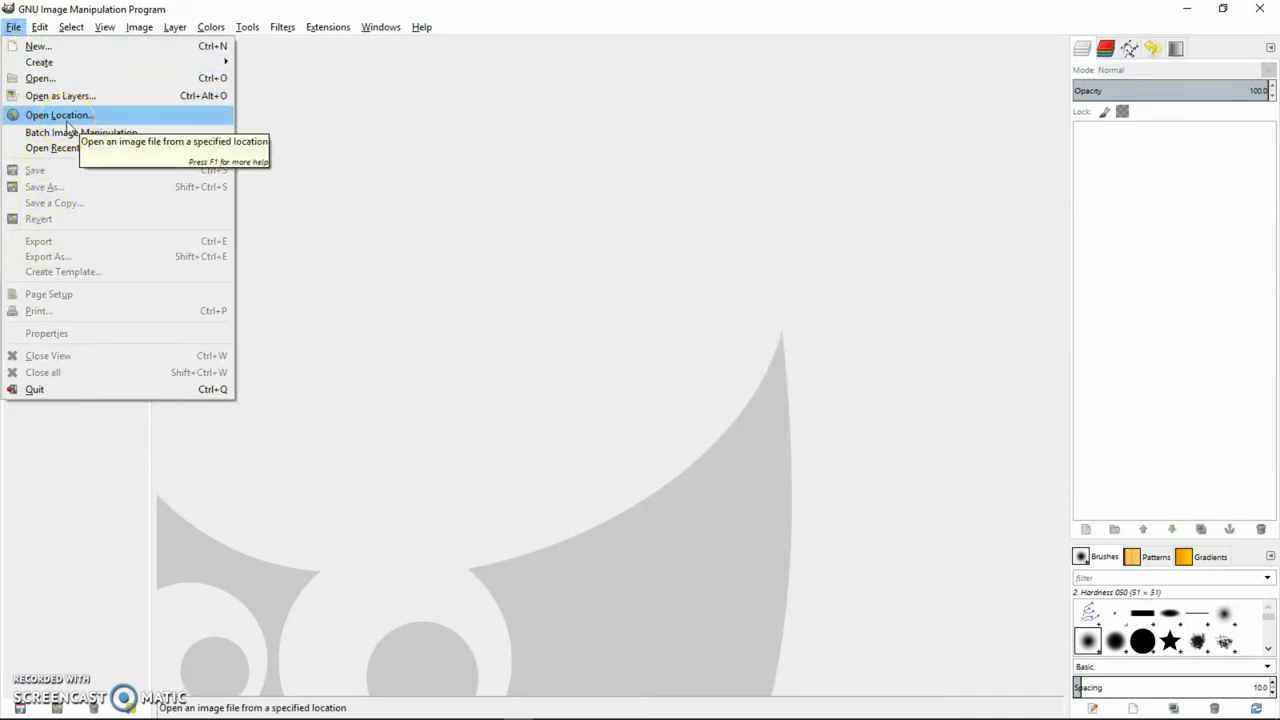
key(alt+Tab)
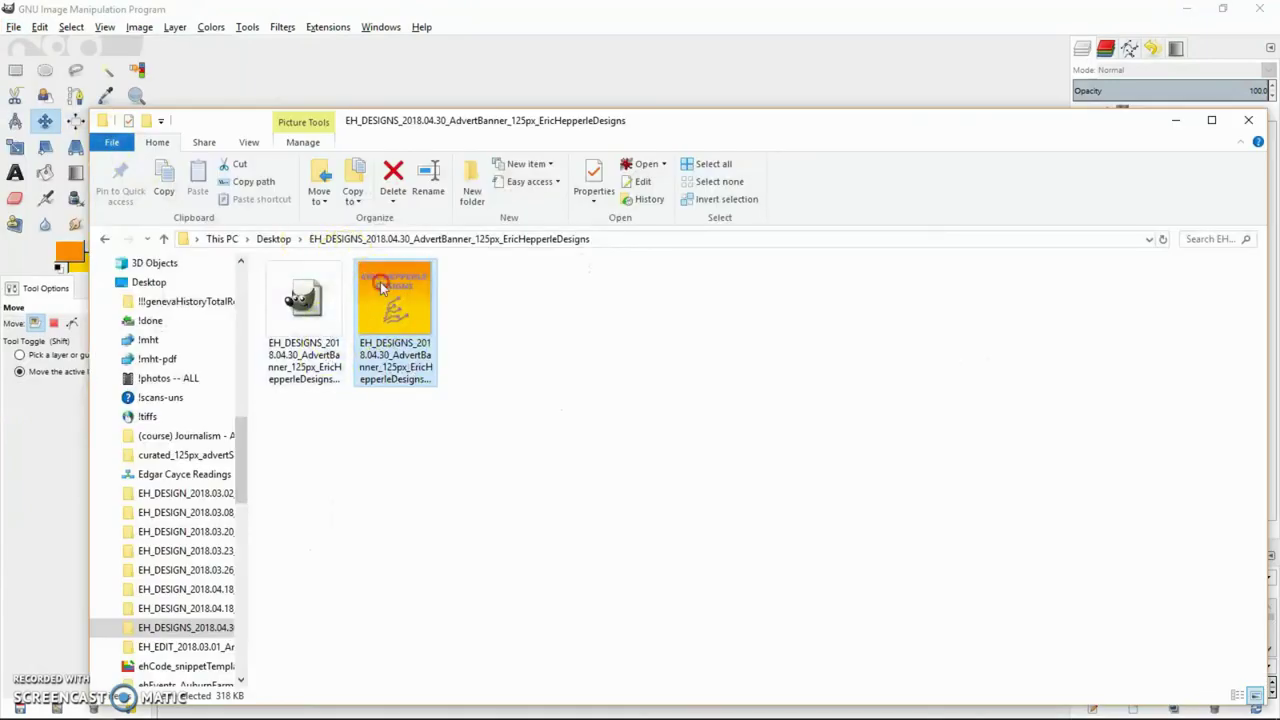
Open the exported banner PNG in GIMP using Edit with GIMP.
right_click(381, 287)
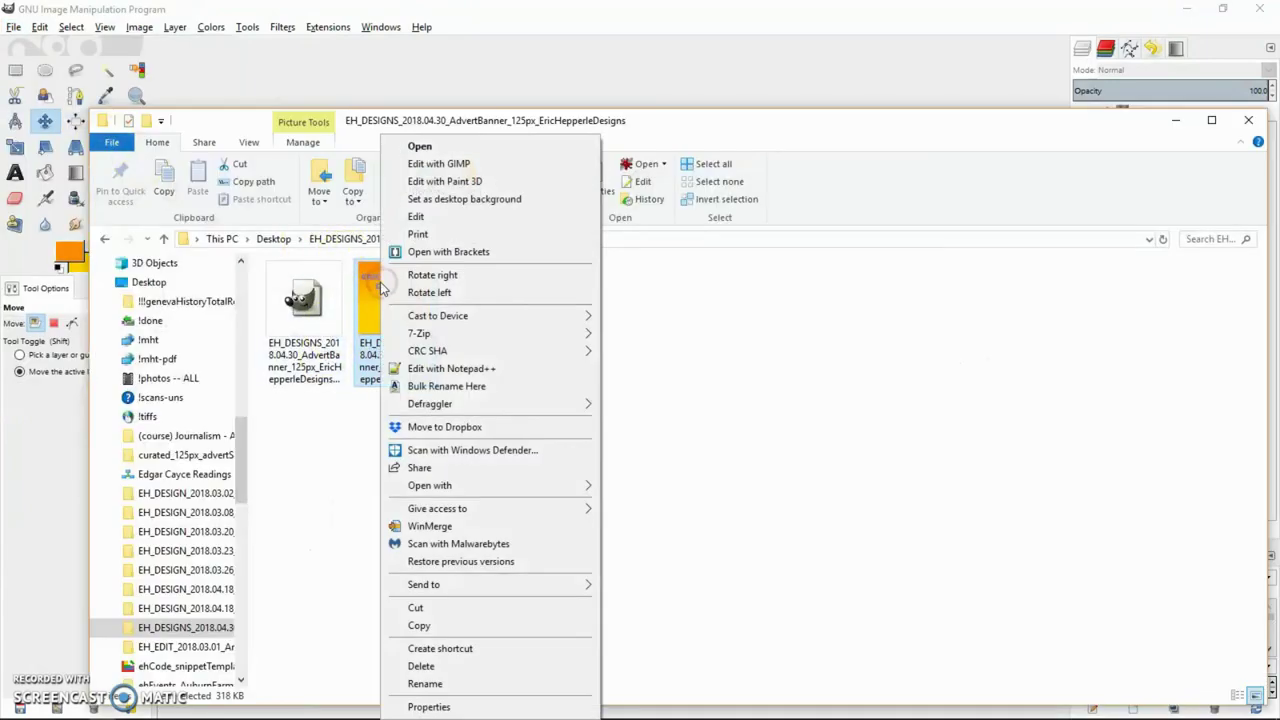
click(492, 166)
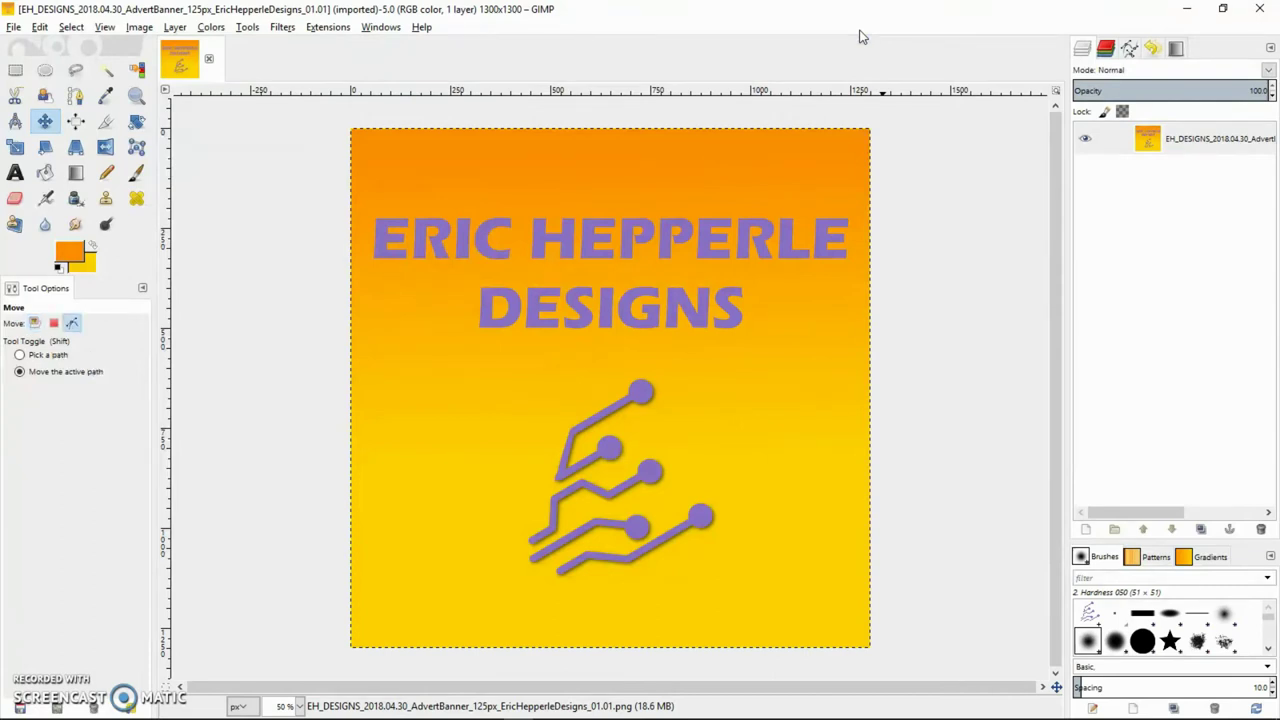
Copy the whole banner and create a new image from the clipboard.
key(Left)
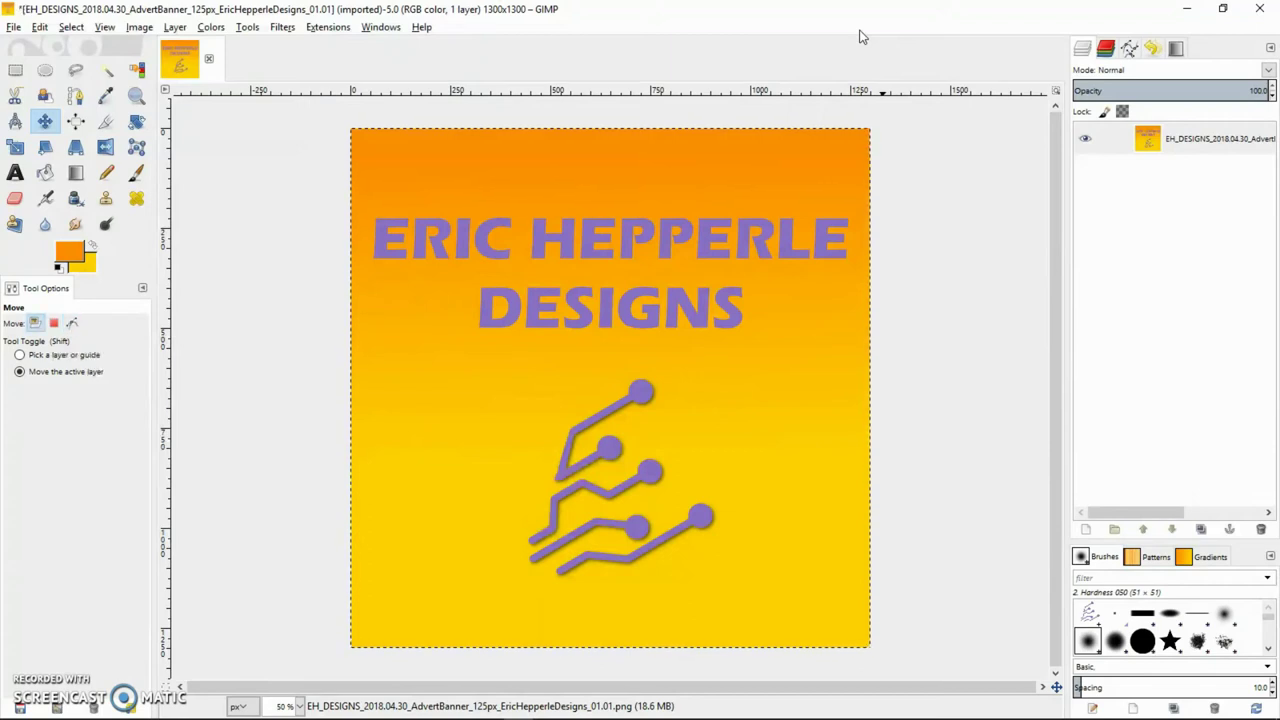
key(ctrl+c)
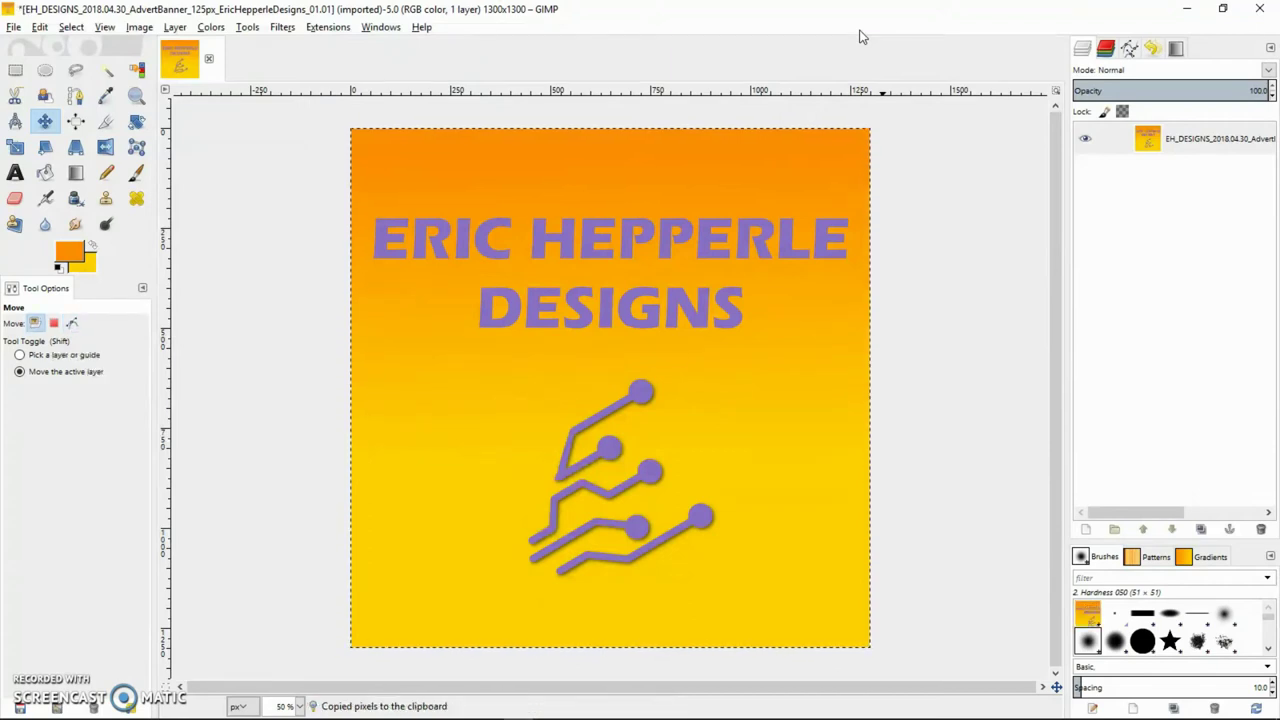
click(14, 27)
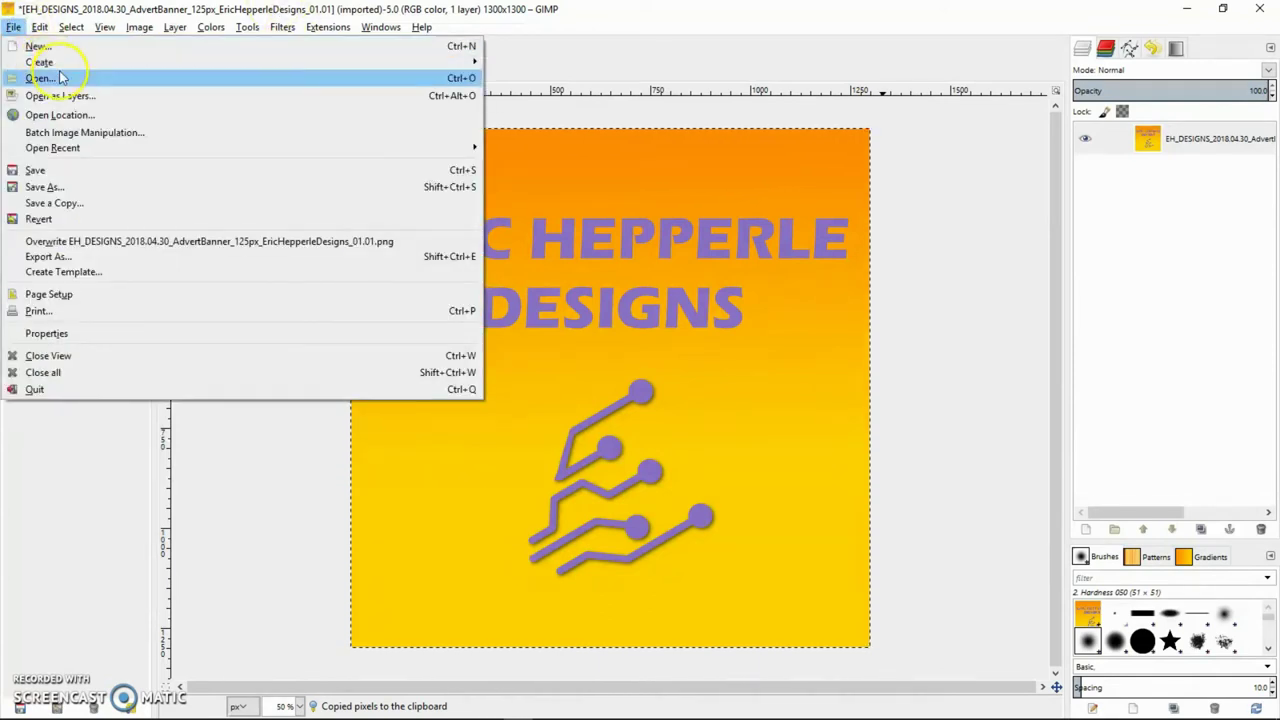
mouse_move(77, 61)
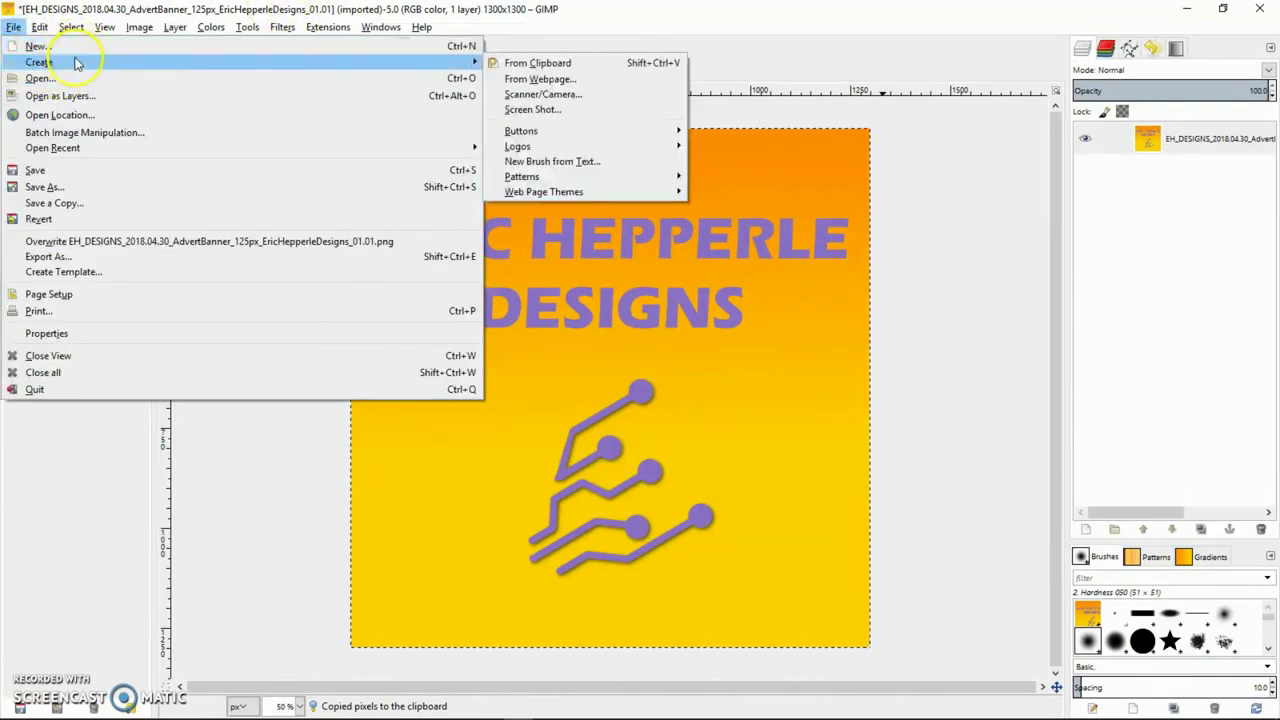
click(555, 64)
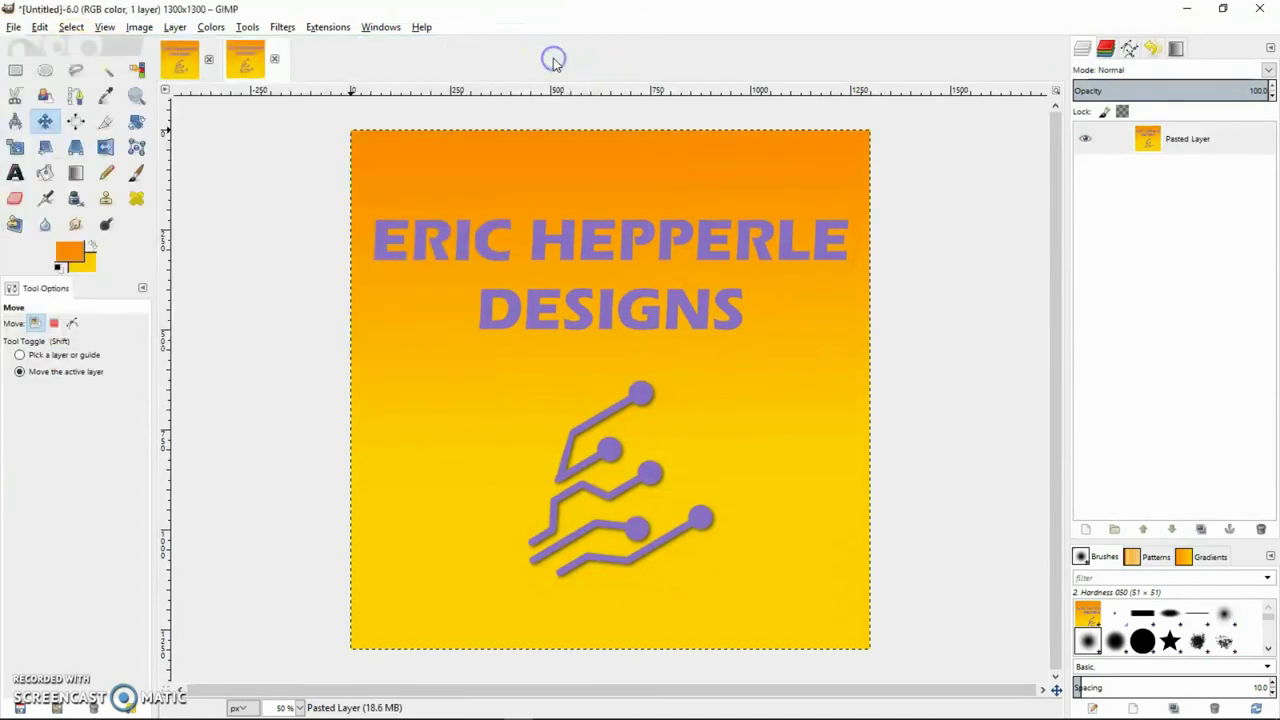
Close the imported PNG image, discarding its changes.
click(172, 58)
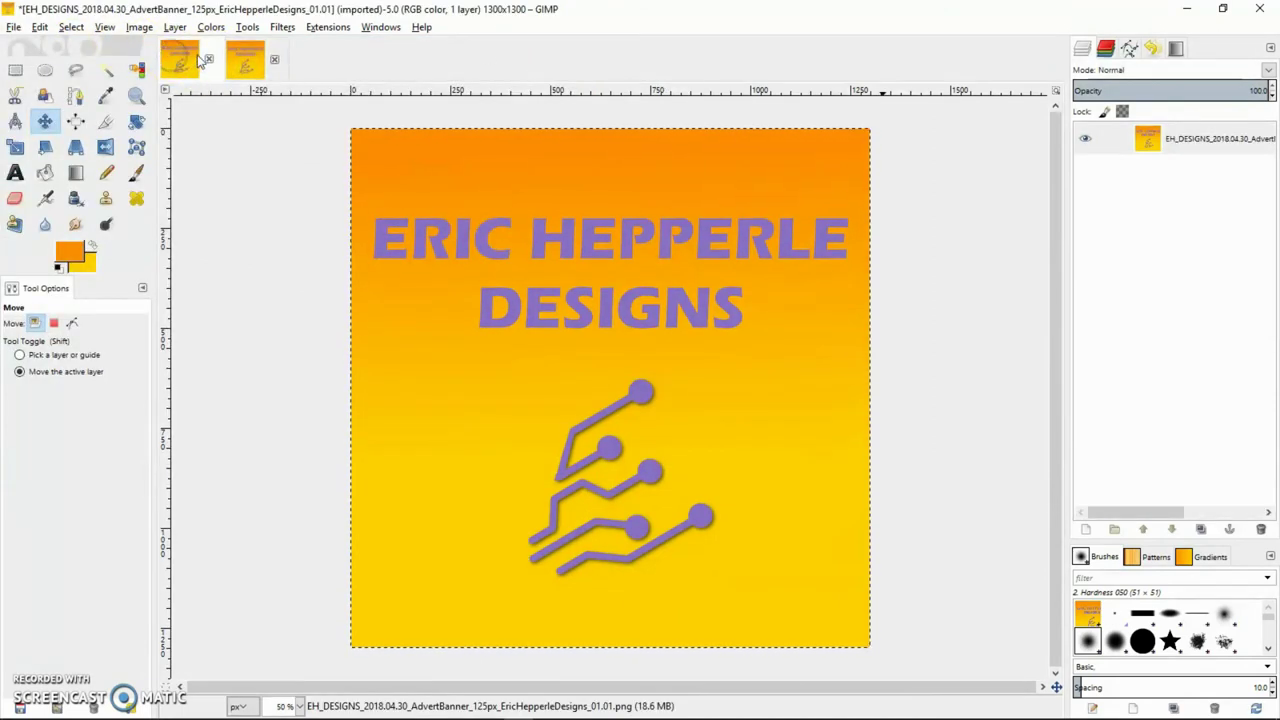
click(65, 8)
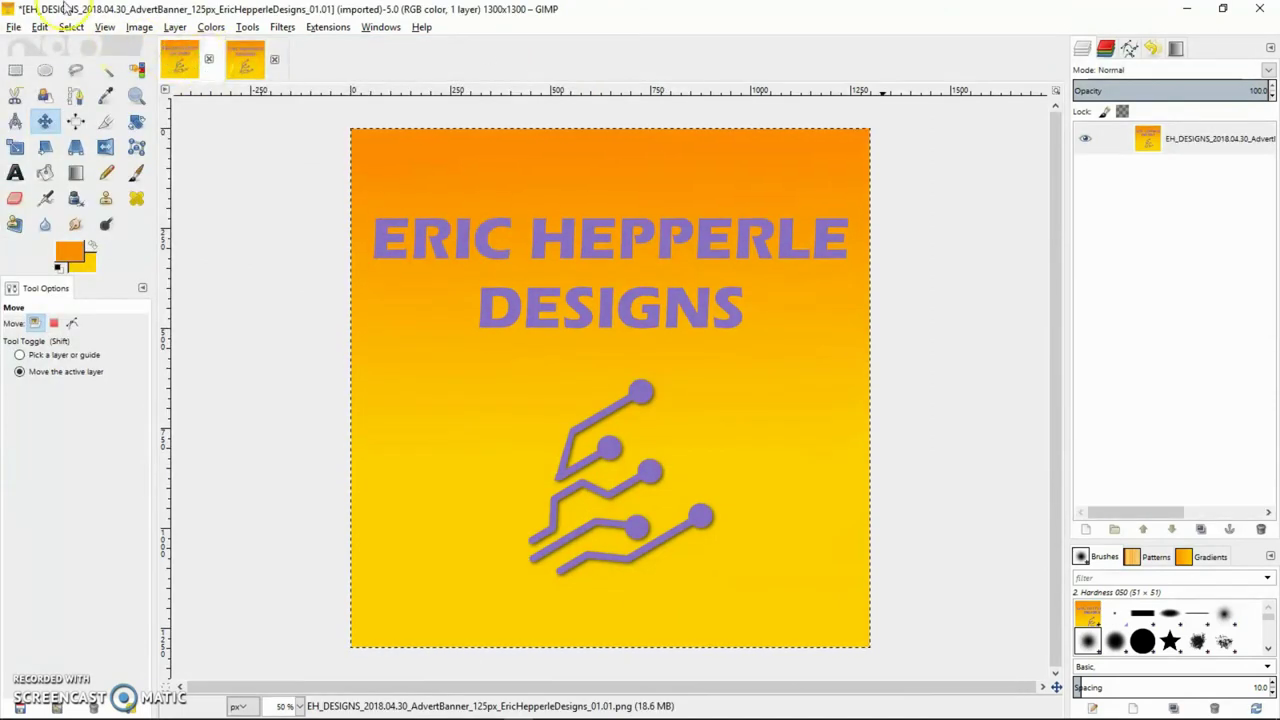
click(209, 61)
click(741, 453)
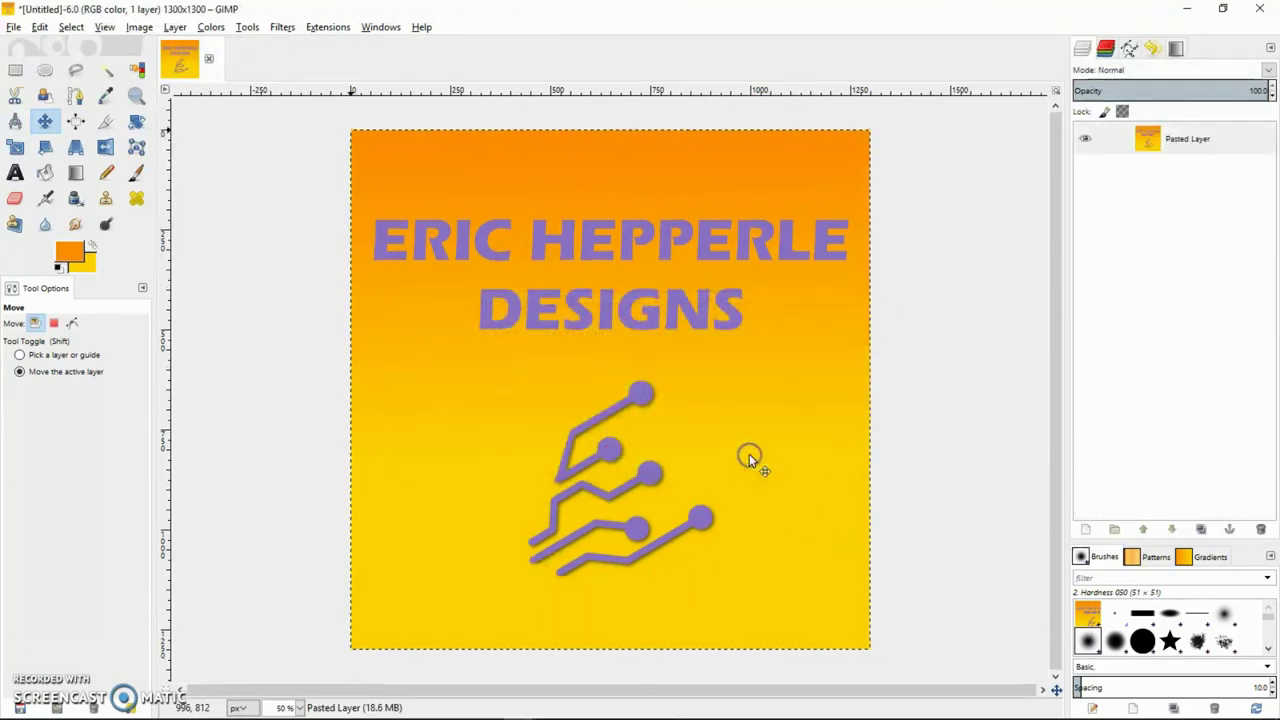
Save the untitled banner as EH_DESIGNS_2018.04.30_AdvertBanner_125px_EricHepperleDesigns_02.00.xcf in the banner folder.
click(13, 27)
click(84, 187)
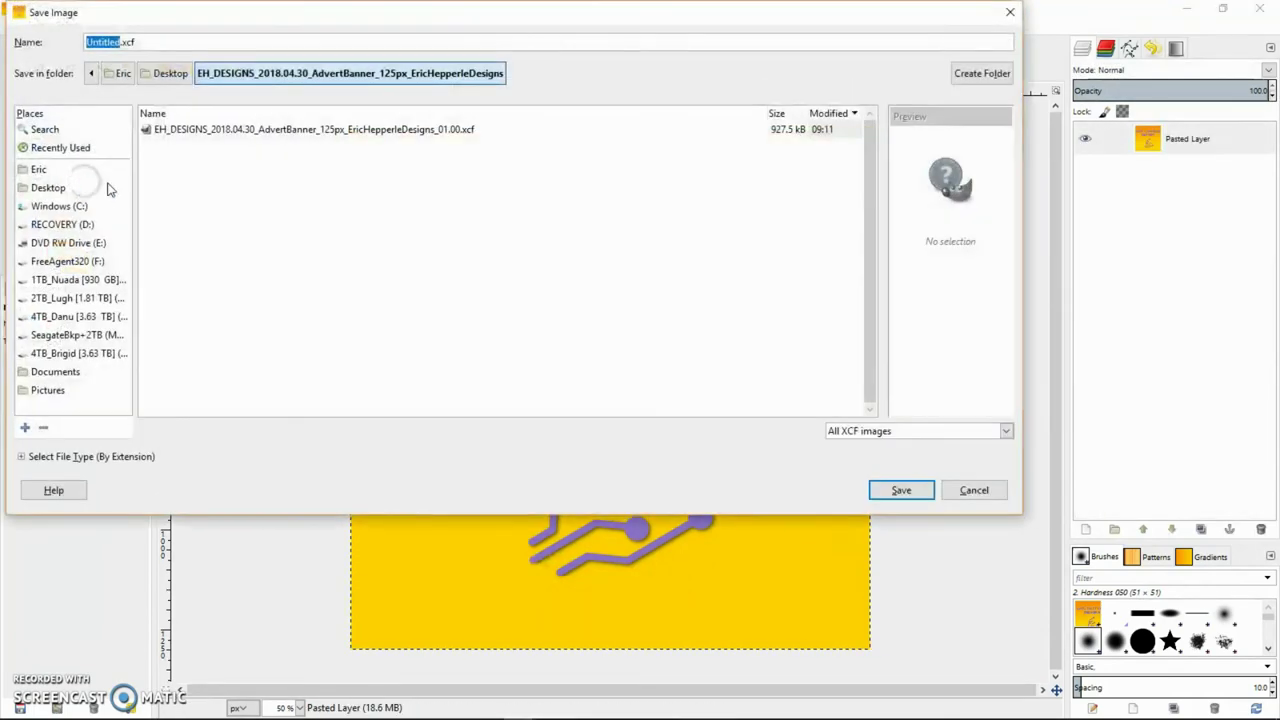
click(460, 132)
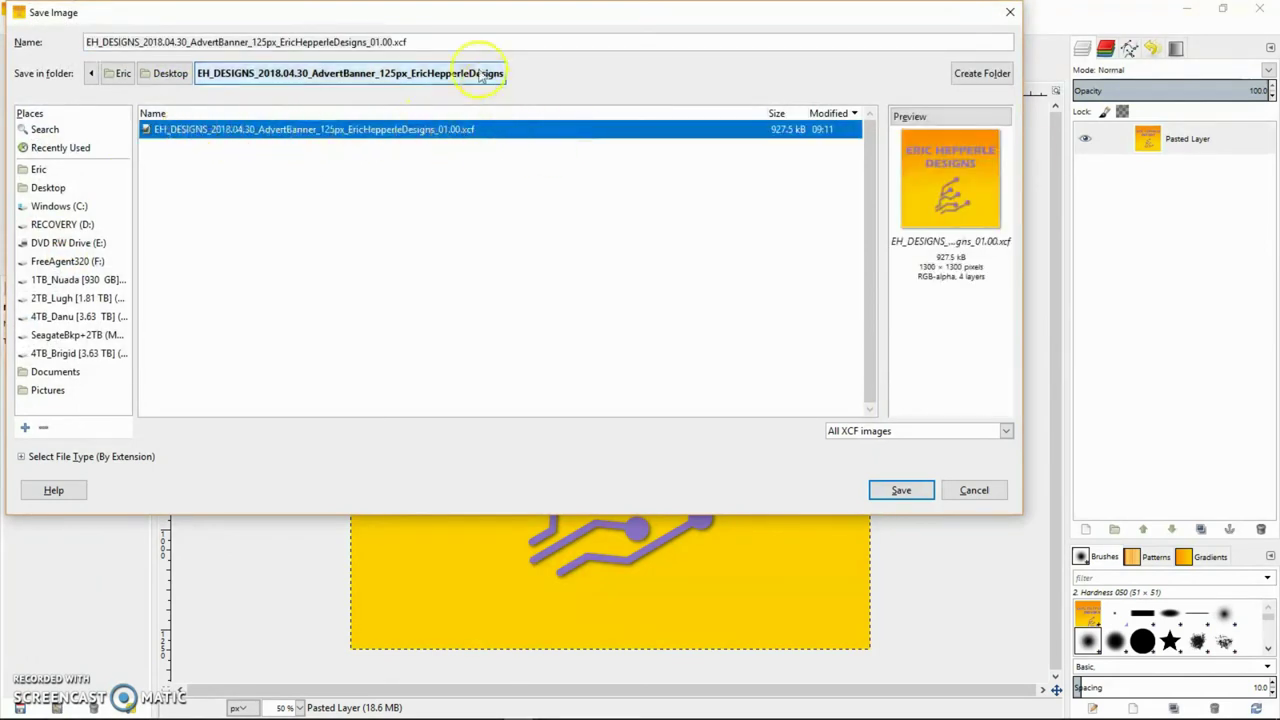
click(393, 41)
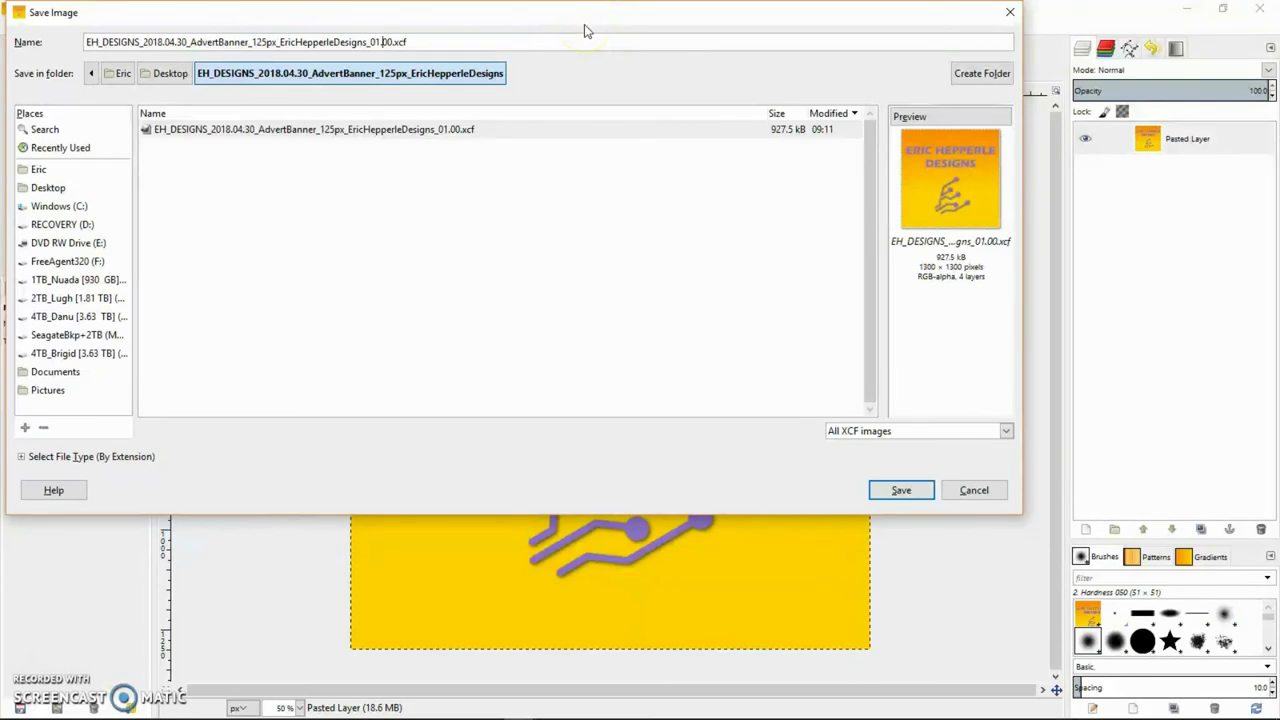
key(Delete)
text(2)
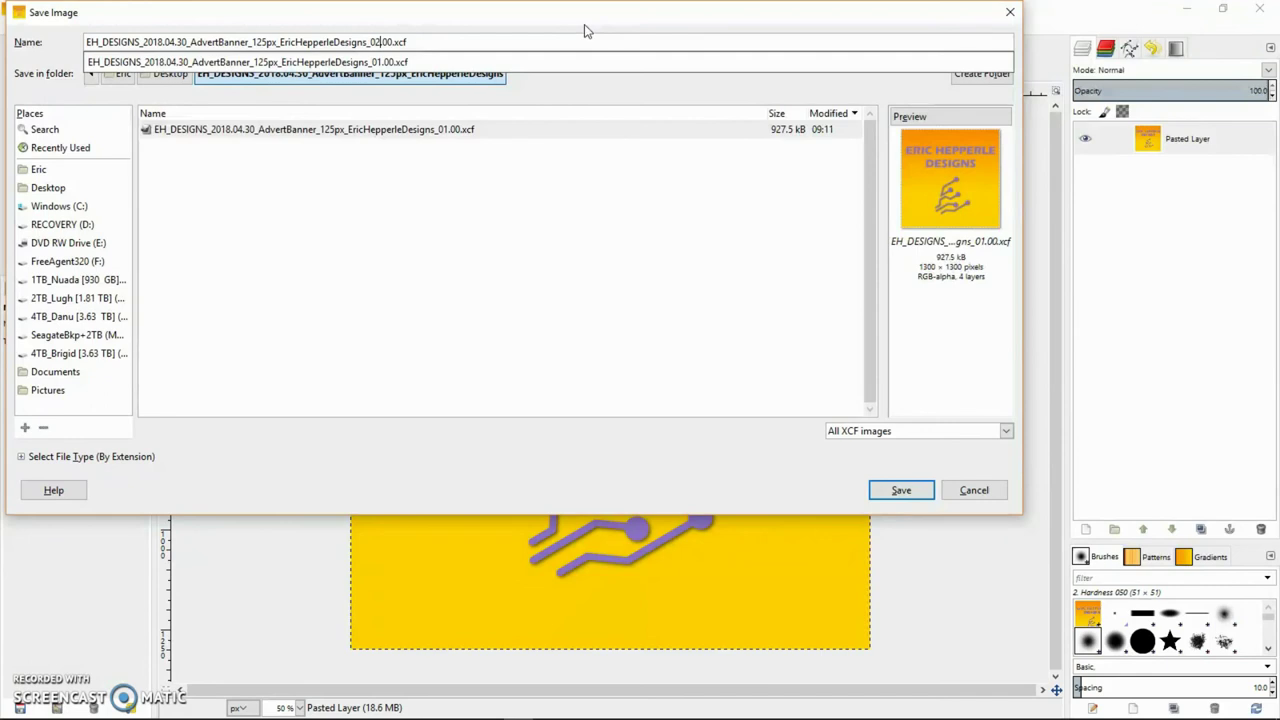
click(901, 490)
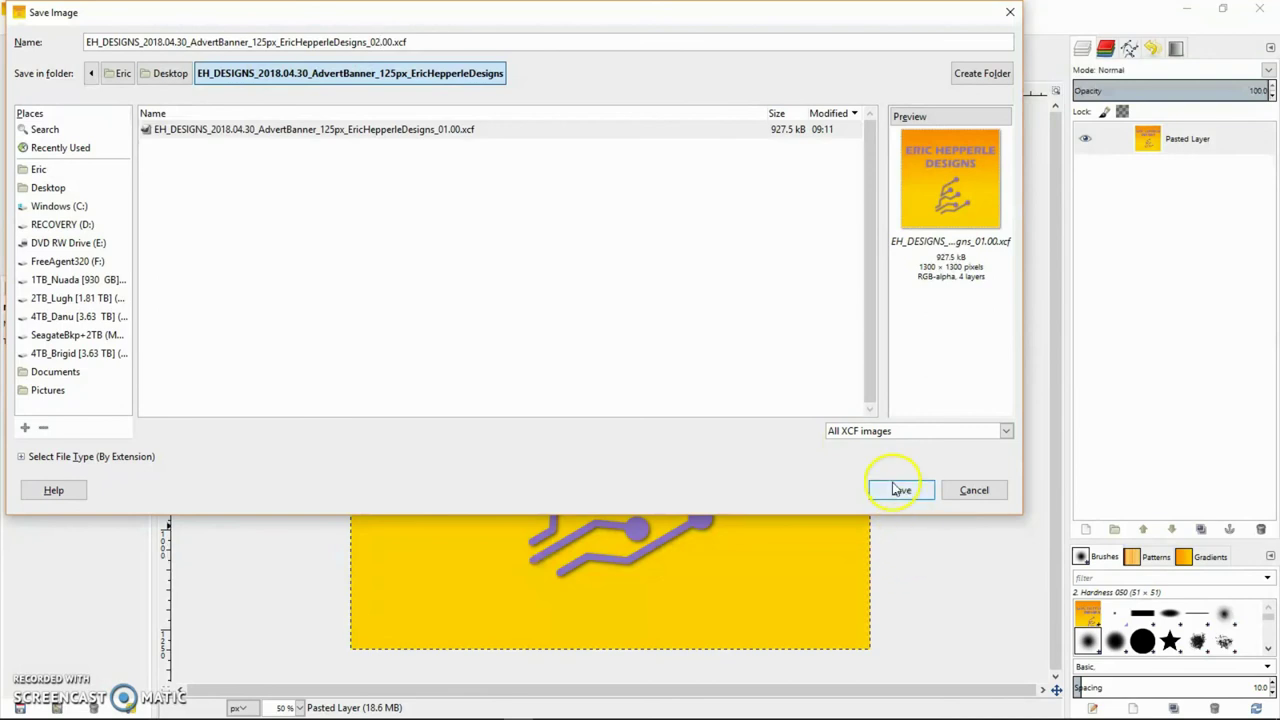
Finish saving the banner as the 02.00 XCF file.
click(901, 490)
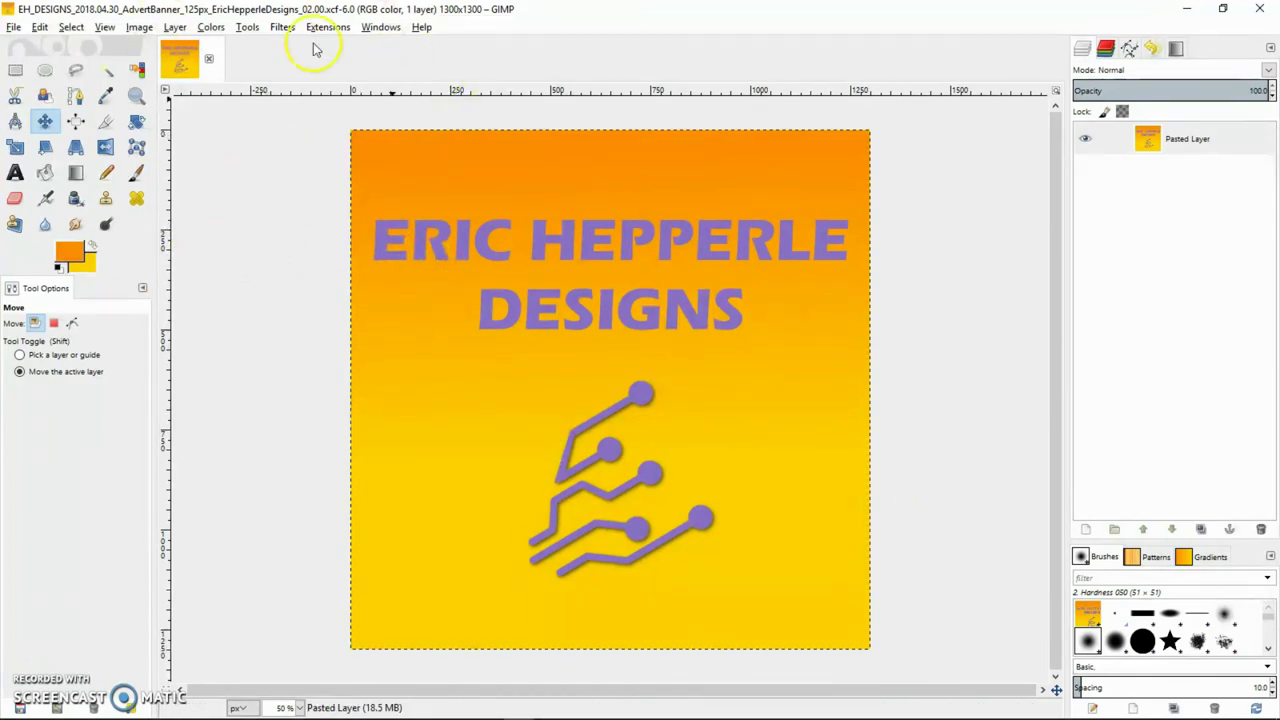
click(20, 26)
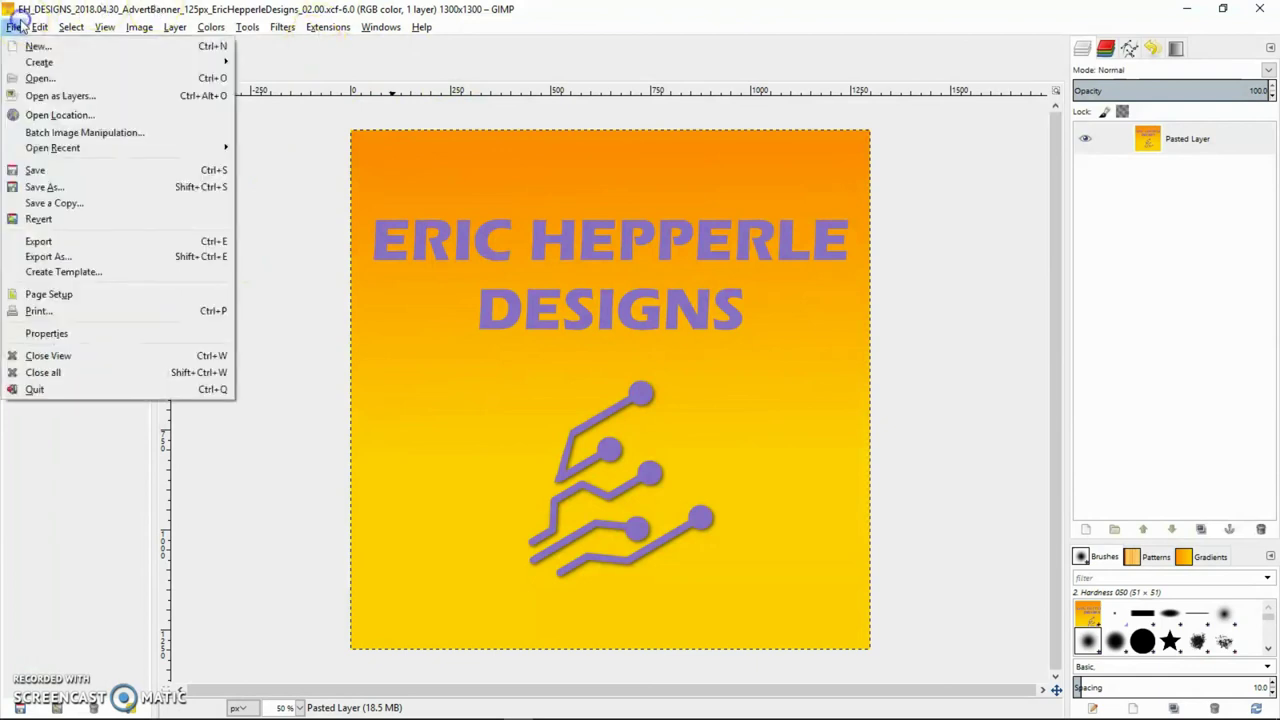
mouse_move(150, 25)
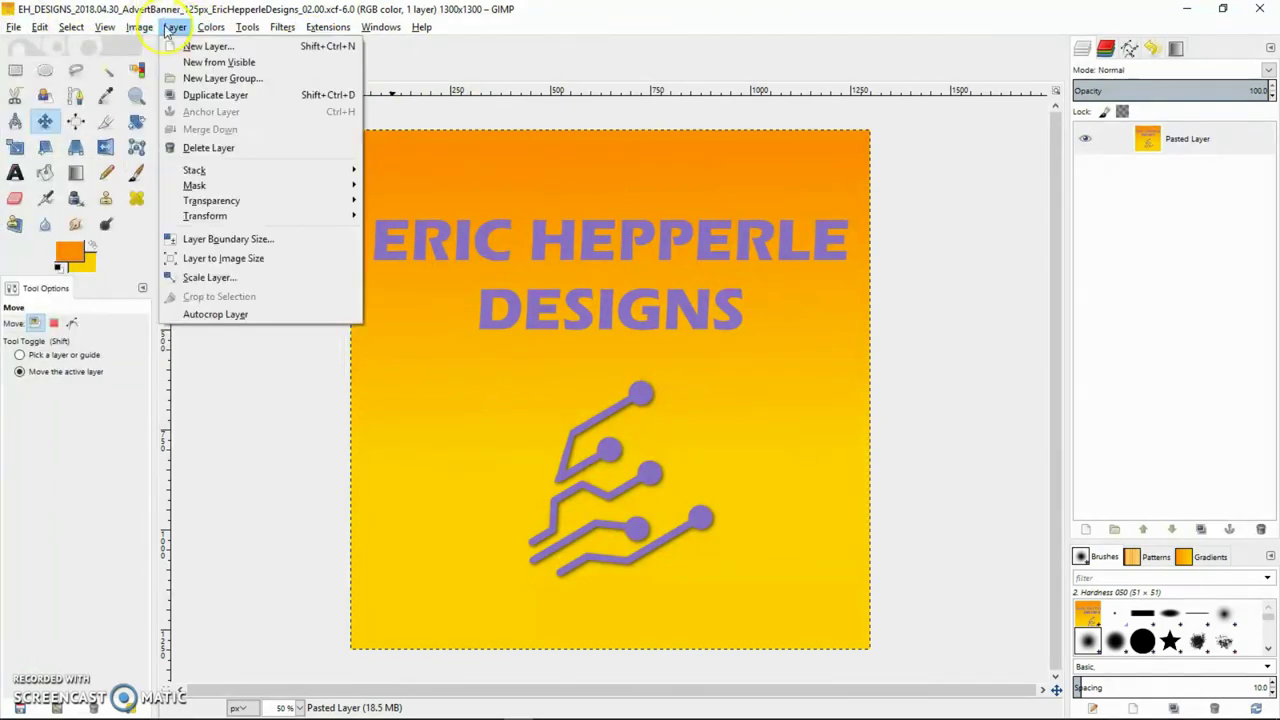
Try a Zealous Crop on the banner, then undo it to keep 1300x1300.
click(166, 30)
click(172, 27)
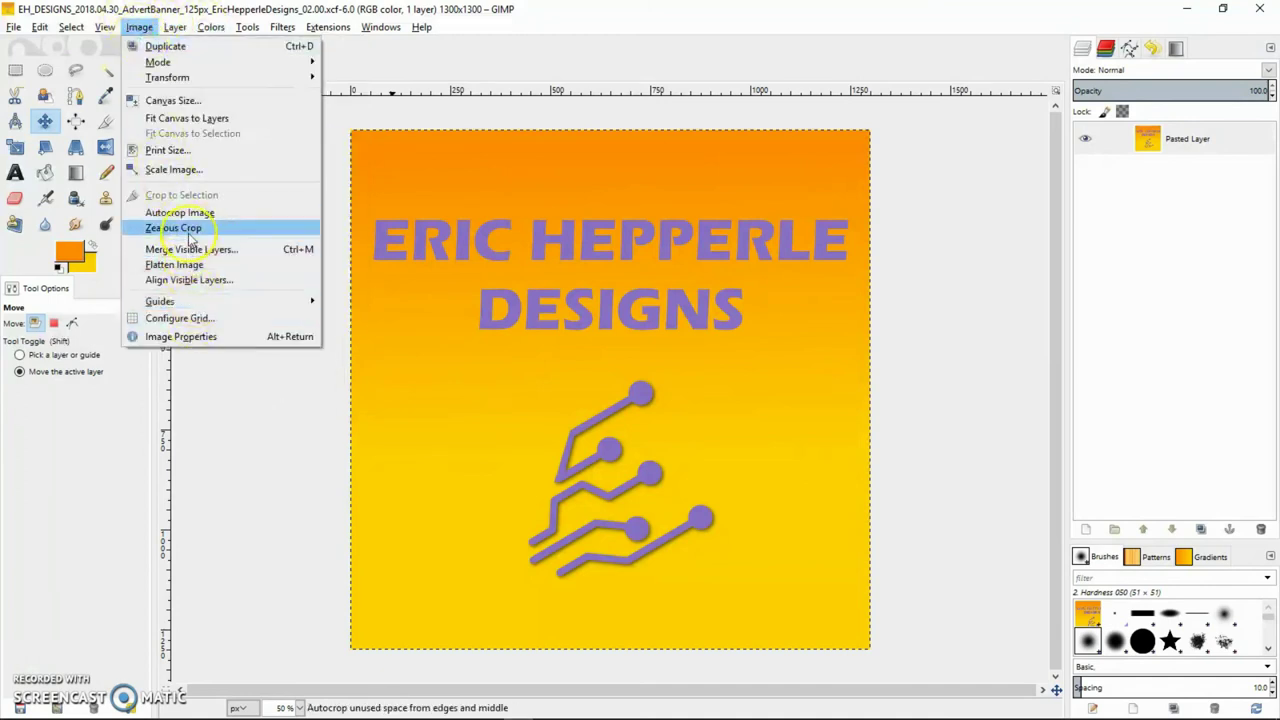
click(200, 214)
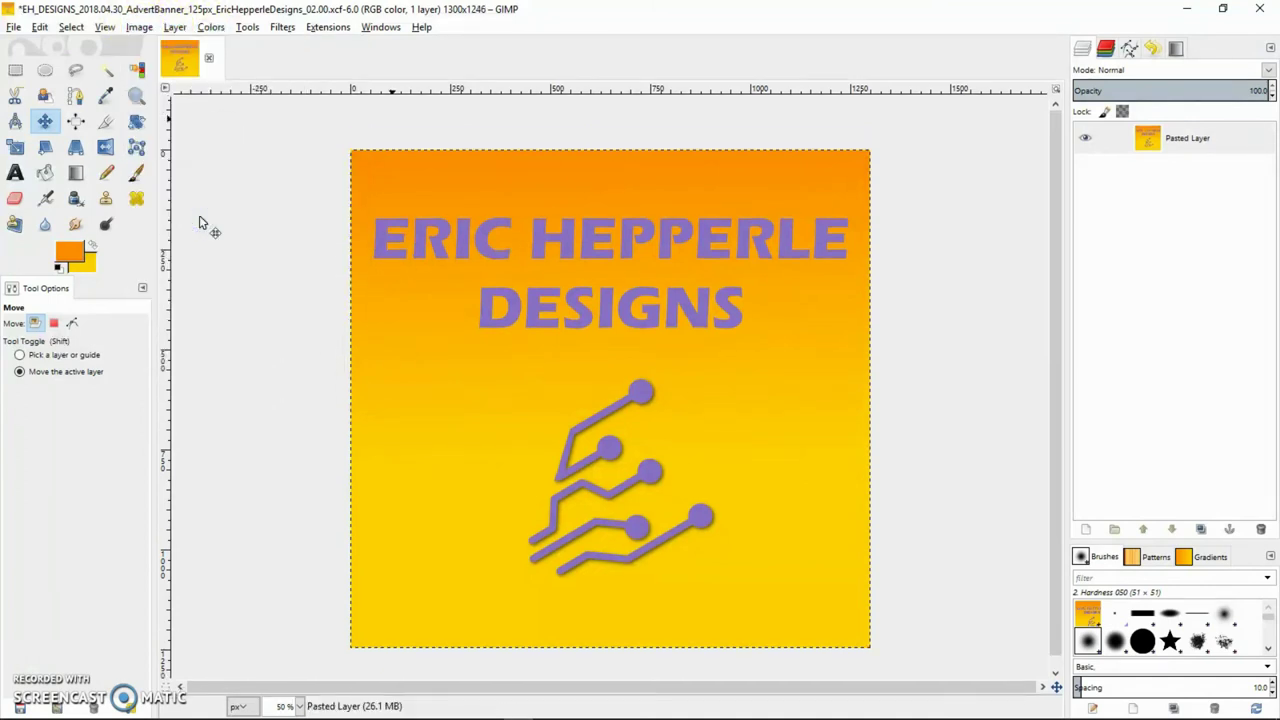
key(ctrl+z)
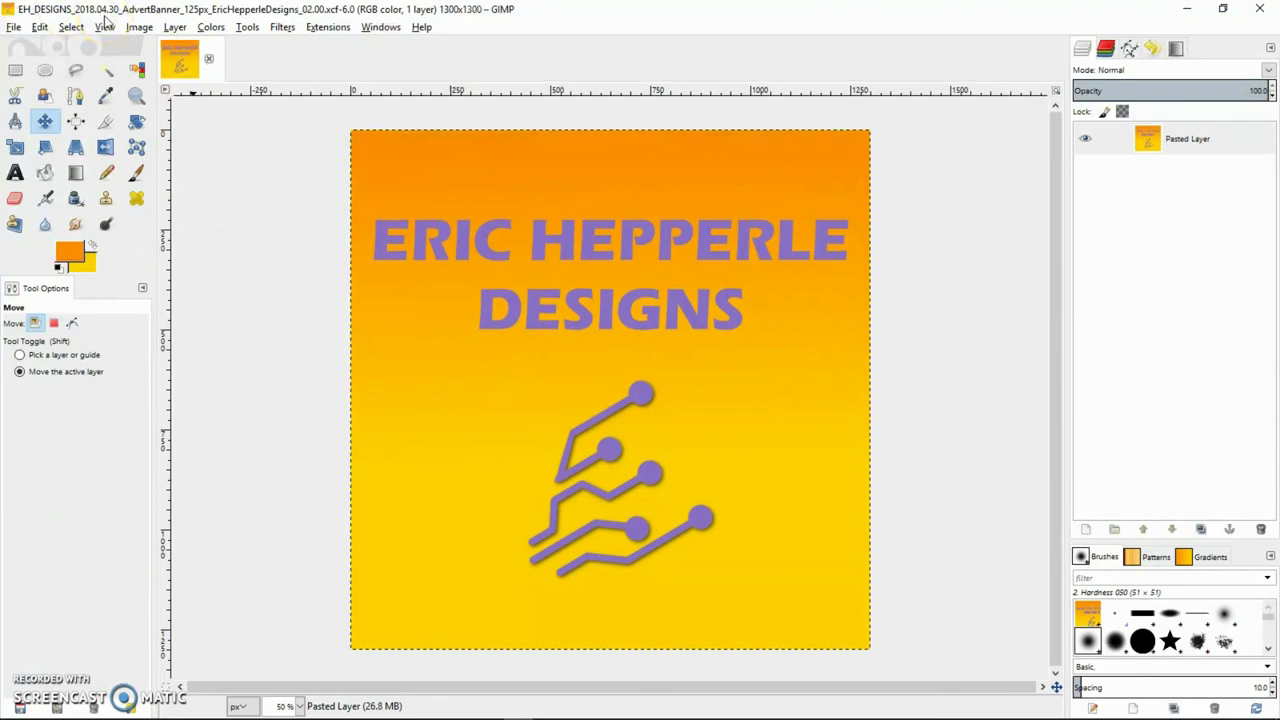
click(139, 27)
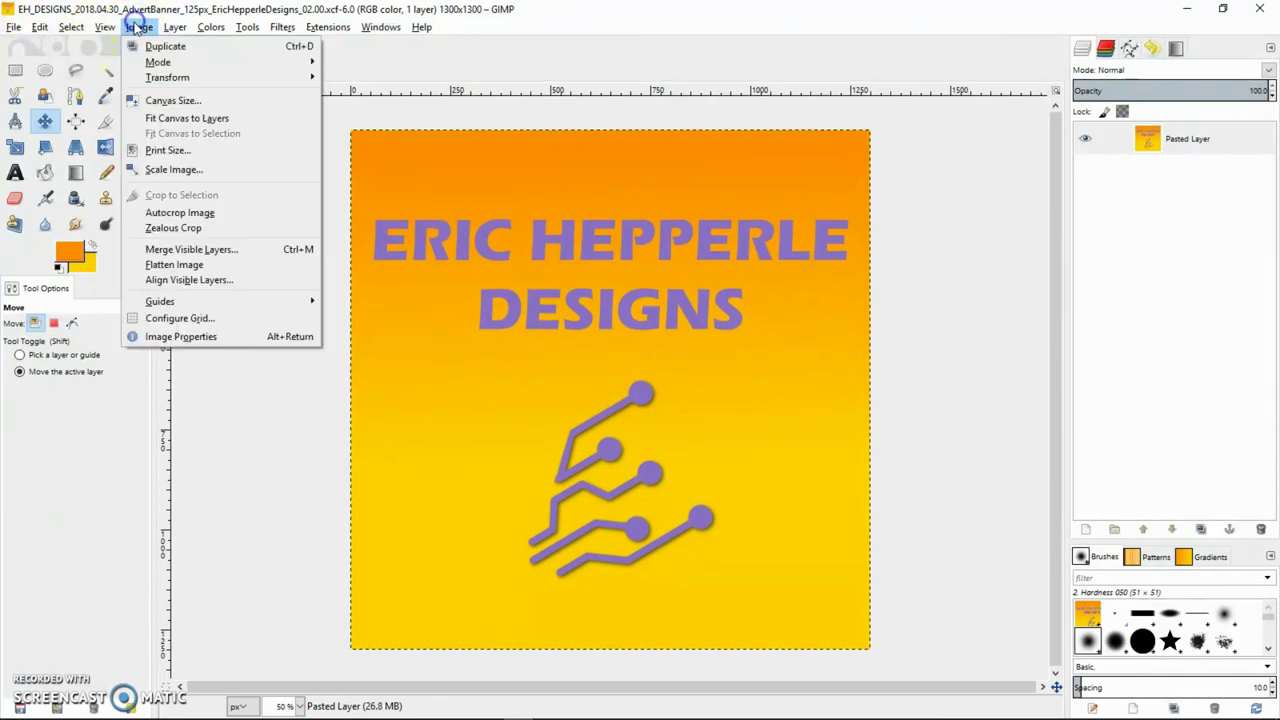